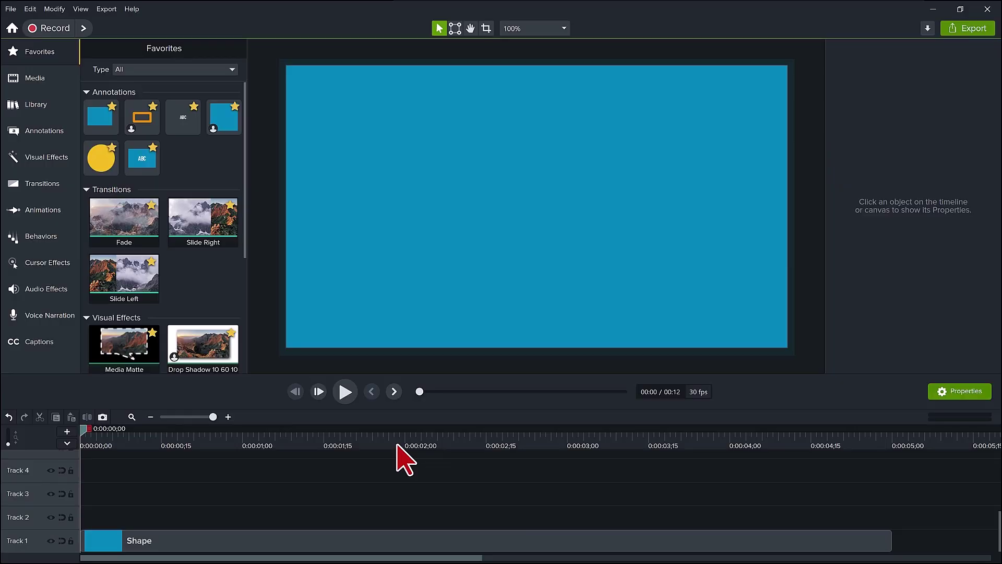
Add an ABC text callout to the canvas, turn off Auto-resize Text and widen the box.
{"action": "mouse_move", "coordinate": [188, 130]}
{"action": "left_mouse_down"}
{"action": "mouse_move", "coordinate": [504, 196]}
{"action": "mouse_move", "coordinate": [544, 222]}
{"action": "mouse_move", "coordinate": [536, 207]}
{"action": "left_mouse_up"}
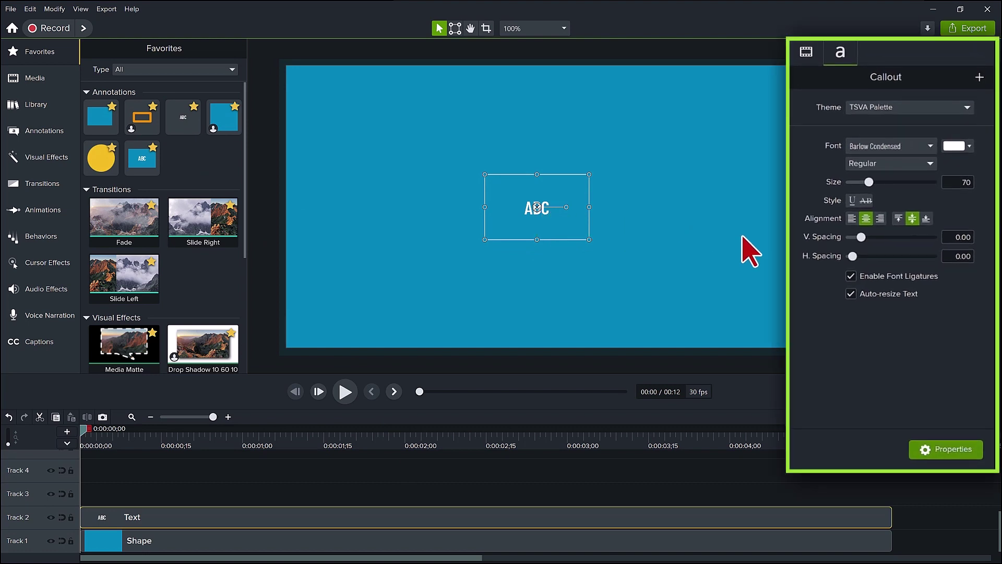
{"action": "left_click", "coordinate": [851, 294]}
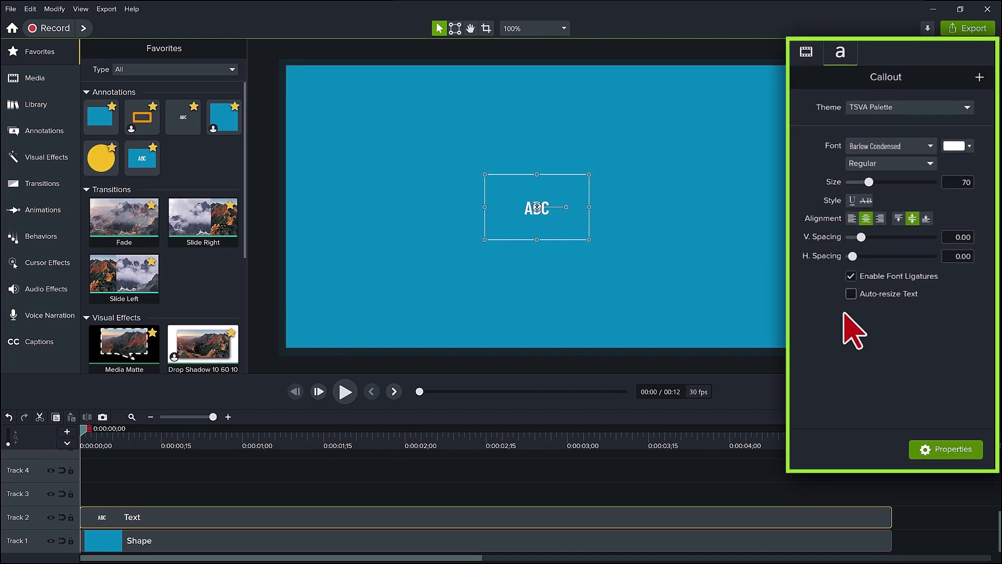
{"action": "left_click_drag", "start_coordinate": [484, 207], "coordinate": [374, 213]}
{"action": "left_click_drag", "start_coordinate": [590, 207], "coordinate": [699, 208]}
{"action": "left_click_drag", "start_coordinate": [385, 209], "coordinate": [370, 210]}
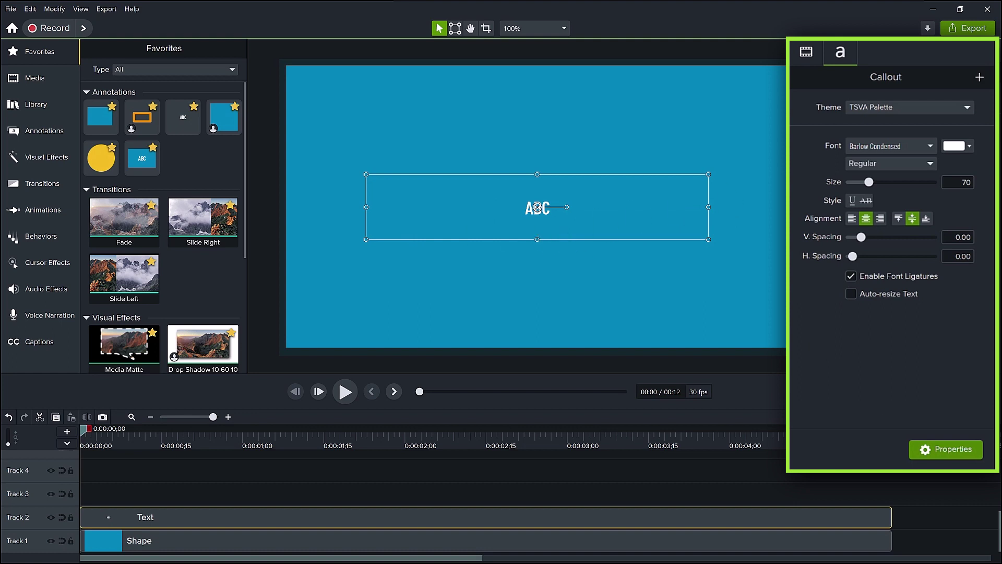
Make the callout Bold and replace the placeholder with 'TOP SHELF VA'.
{"action": "left_click", "coordinate": [890, 163]}
{"action": "left_click", "coordinate": [897, 209]}
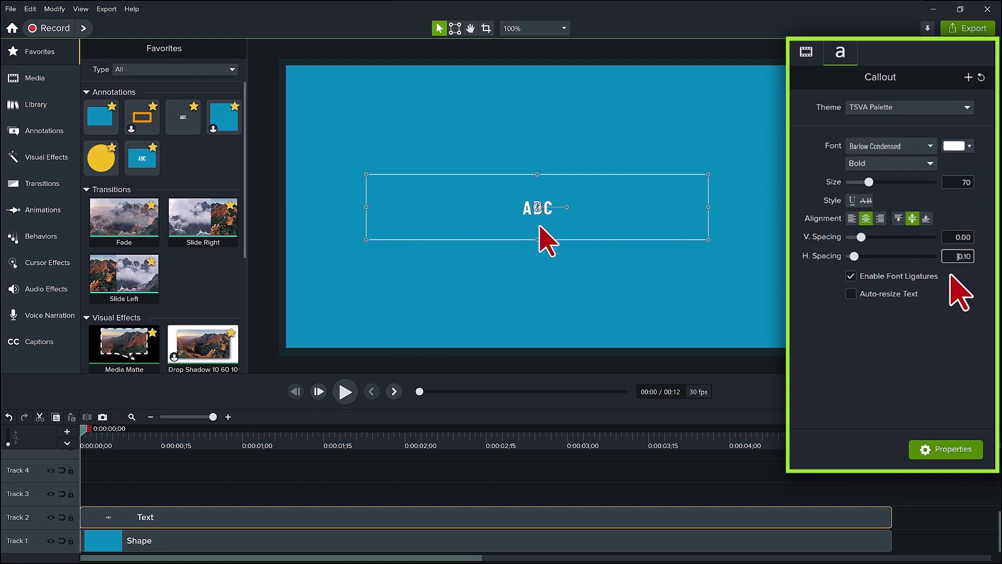
{"action": "double_click", "coordinate": [536, 209]}
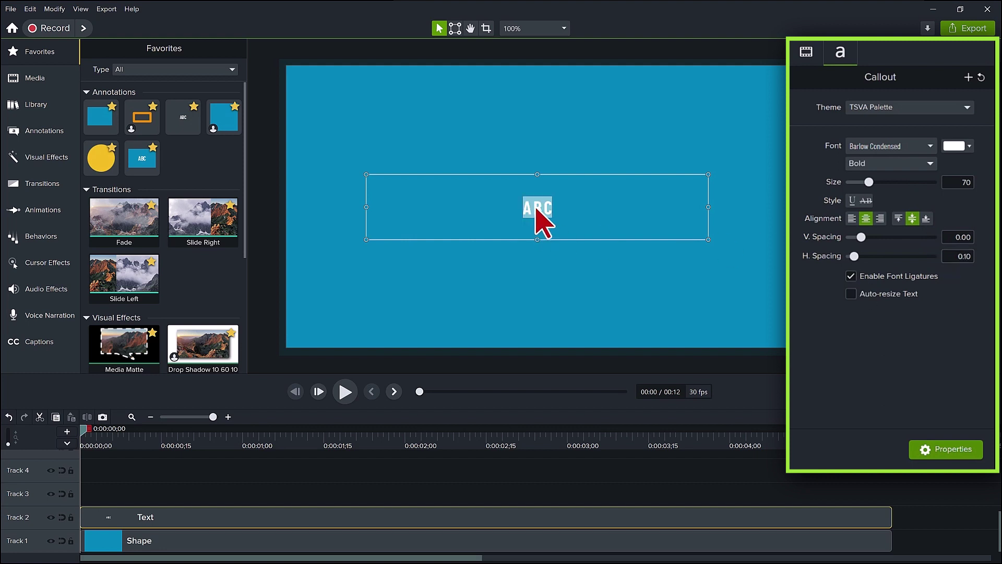
{"action": "type", "text": "TOP SHELF VA"}
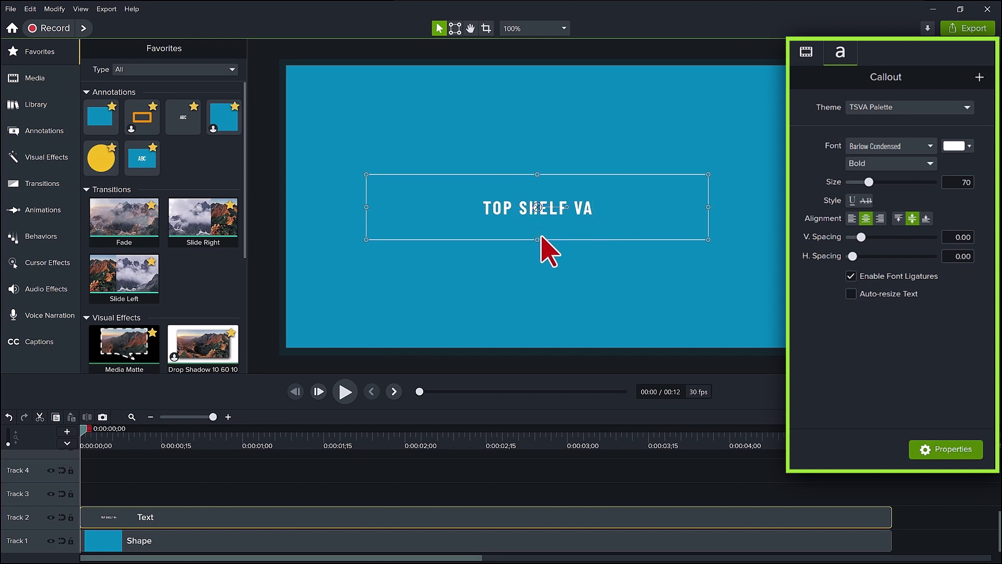
Apply Block Text Style to the callout and set its font size to 205.
{"action": "right_click", "coordinate": [543, 240]}
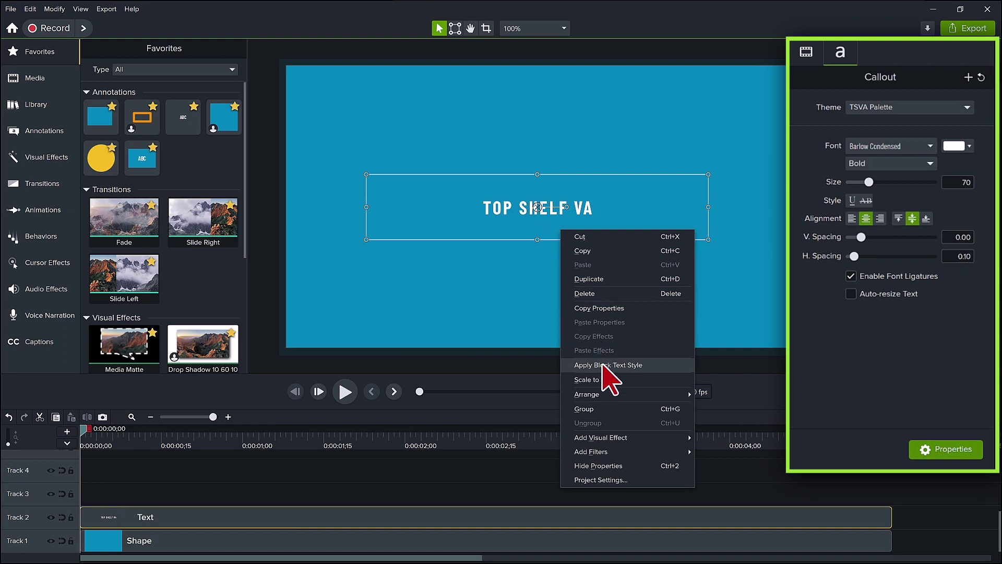
{"action": "left_click", "coordinate": [603, 365]}
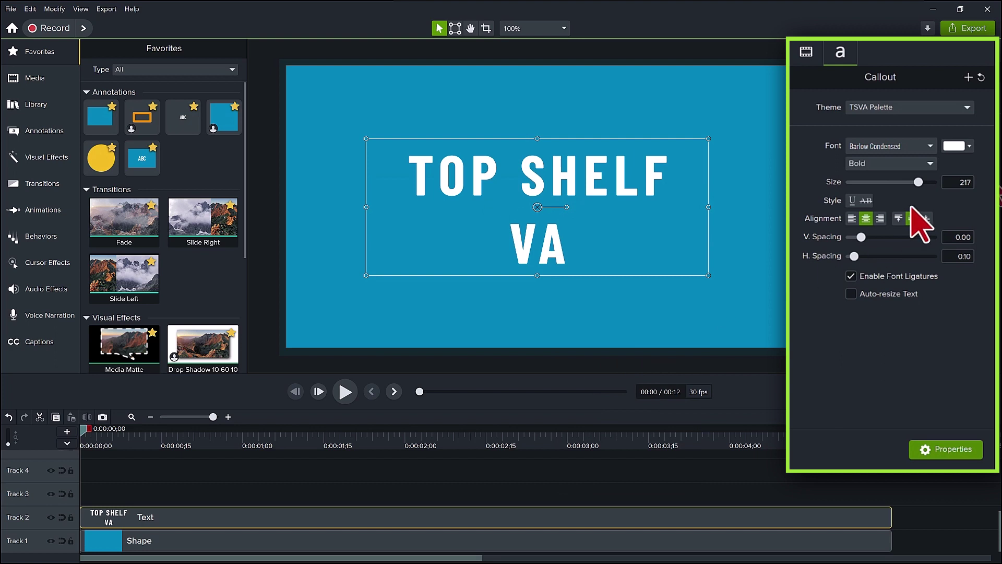
{"action": "left_click", "coordinate": [969, 184]}
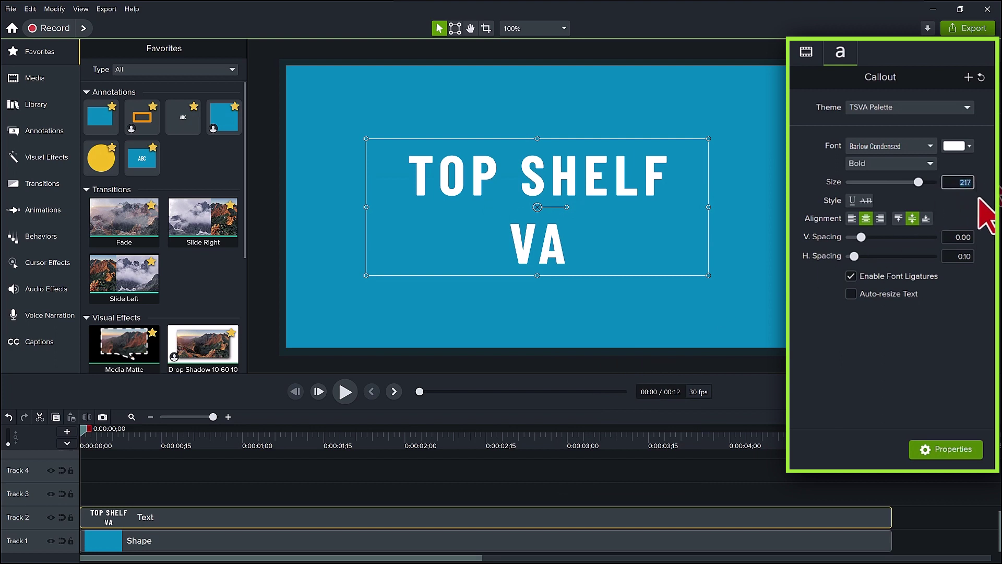
{"action": "type", "text": "205"}
{"action": "key", "text": "Tab"}
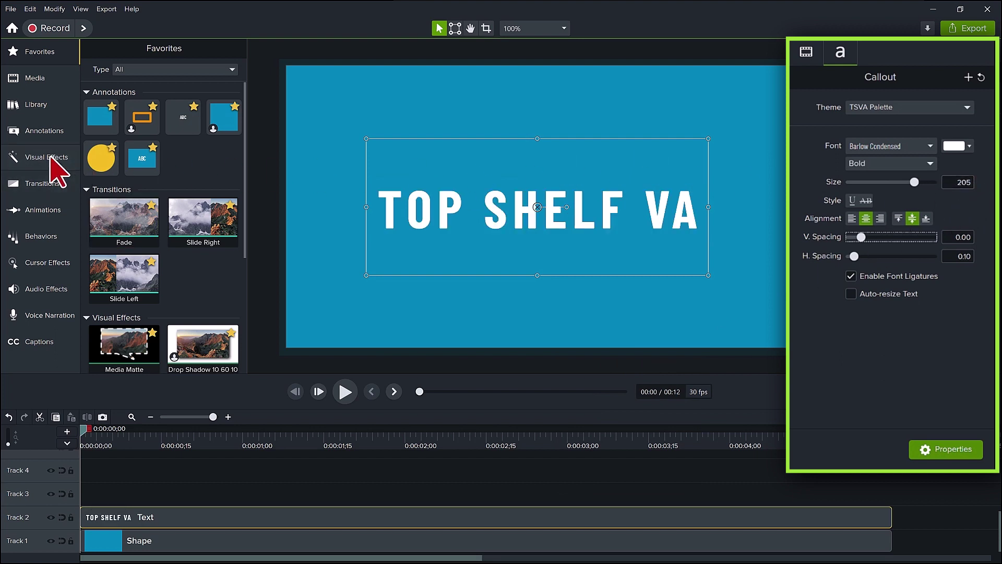
Drag Reflection onto the TOP SHELF VA text, try its Distance slider, and shrink the text box height.
{"action": "left_click", "coordinate": [50, 158]}
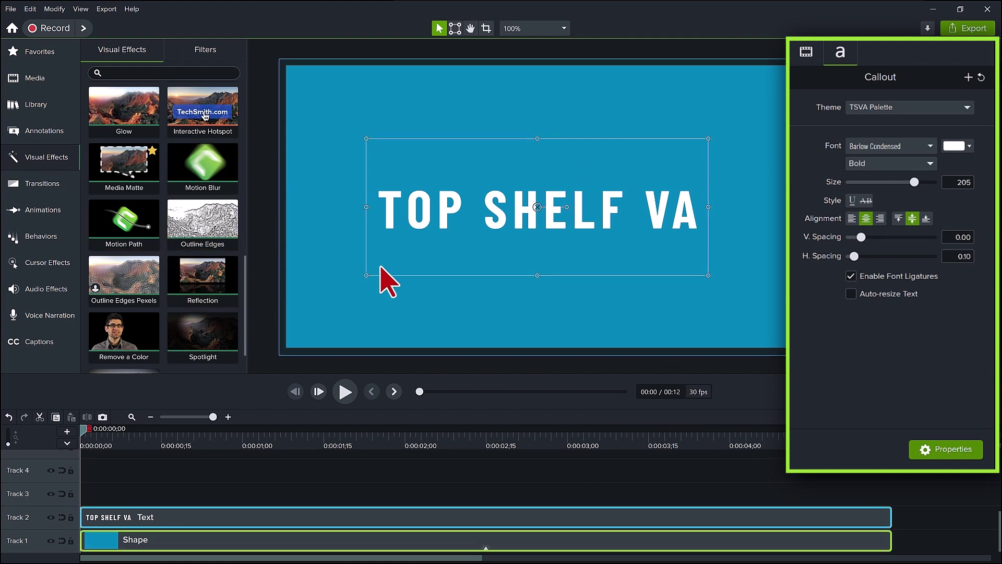
{"action": "left_click_drag", "start_coordinate": [210, 293], "coordinate": [402, 274]}
{"action": "left_click_drag", "start_coordinate": [468, 212], "coordinate": [467, 230]}
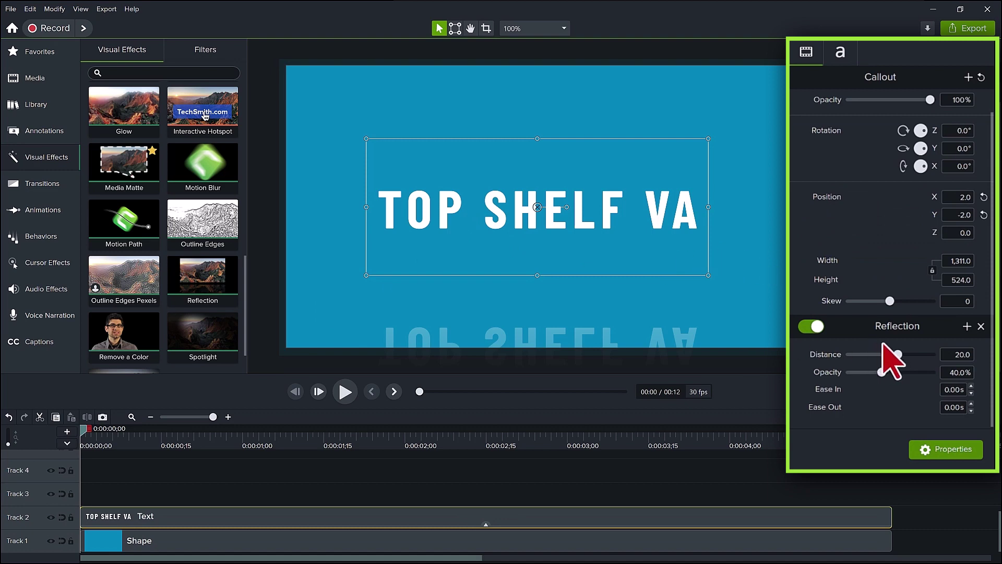
{"action": "left_click_drag", "start_coordinate": [898, 355], "coordinate": [799, 348]}
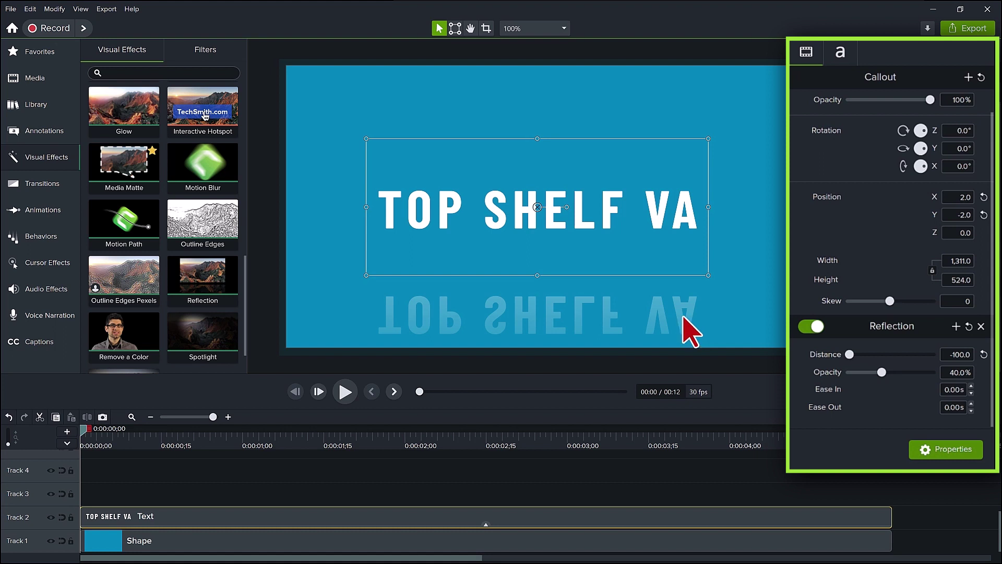
{"action": "left_click_drag", "start_coordinate": [537, 275], "coordinate": [543, 208]}
{"action": "left_click_drag", "start_coordinate": [849, 355], "coordinate": [951, 376]}
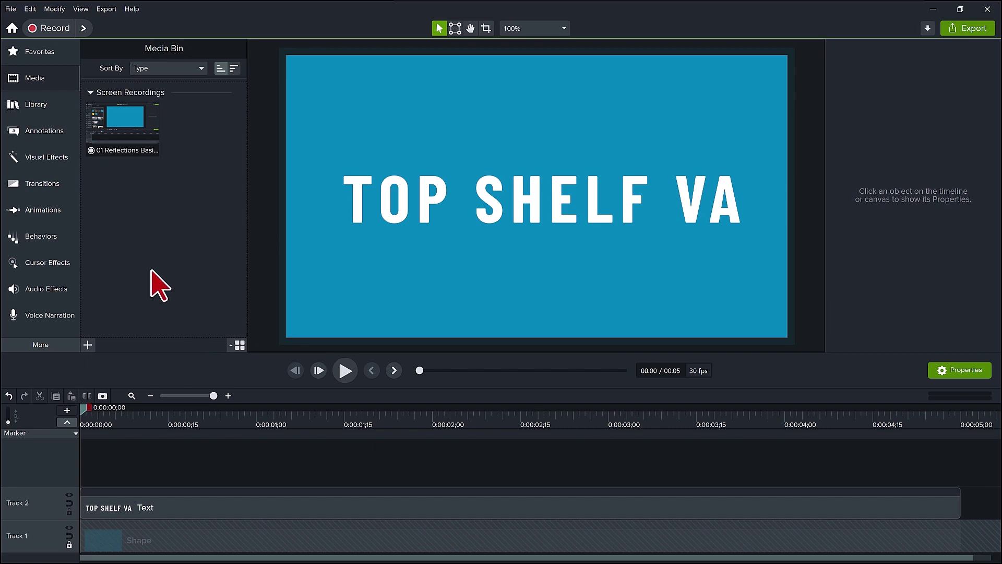
Add a Drop Shadow to the text with angle 0°, opacity 100%, blur 0 and offset 13.
{"action": "left_click", "coordinate": [61, 165]}
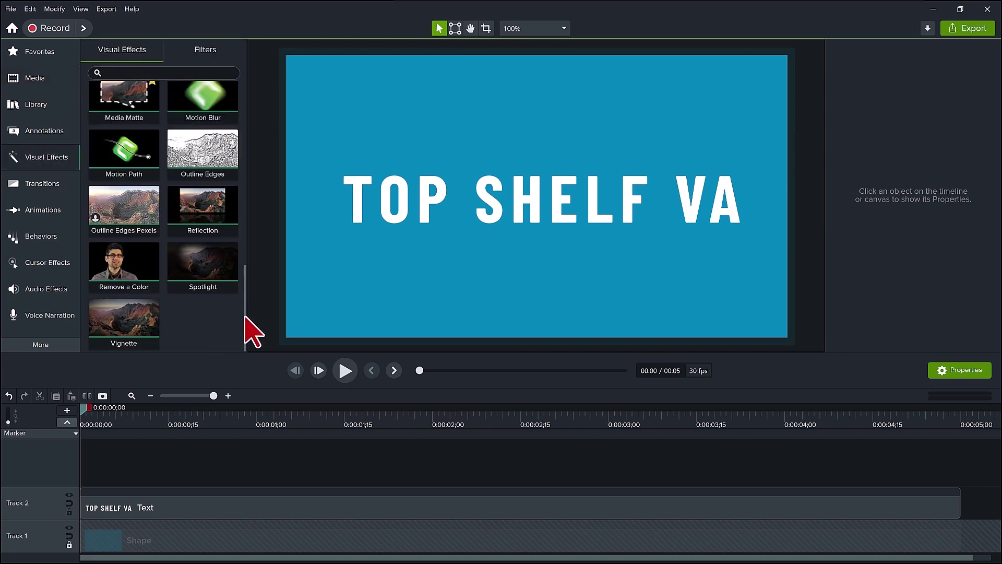
{"action": "scroll", "coordinate": [245, 324], "scroll_direction": "up", "scroll_amount": 5}
{"action": "left_click_drag", "start_coordinate": [123, 259], "coordinate": [190, 504]}
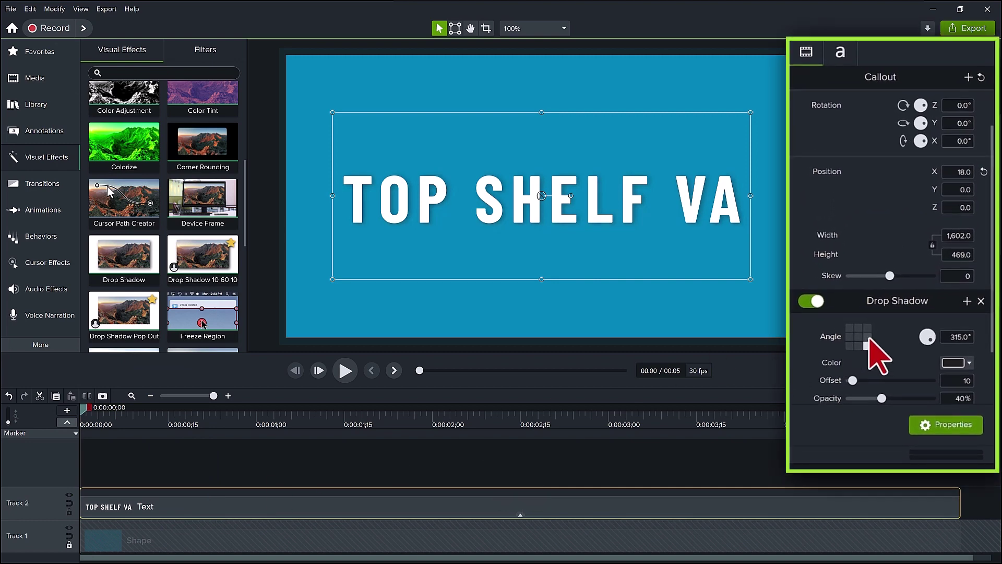
{"action": "left_click", "coordinate": [868, 336]}
{"action": "scroll", "coordinate": [973, 340], "scroll_direction": "down", "scroll_amount": 3}
{"action": "left_click_drag", "start_coordinate": [882, 328], "coordinate": [930, 329]}
{"action": "left_click_drag", "start_coordinate": [866, 346], "coordinate": [847, 346]}
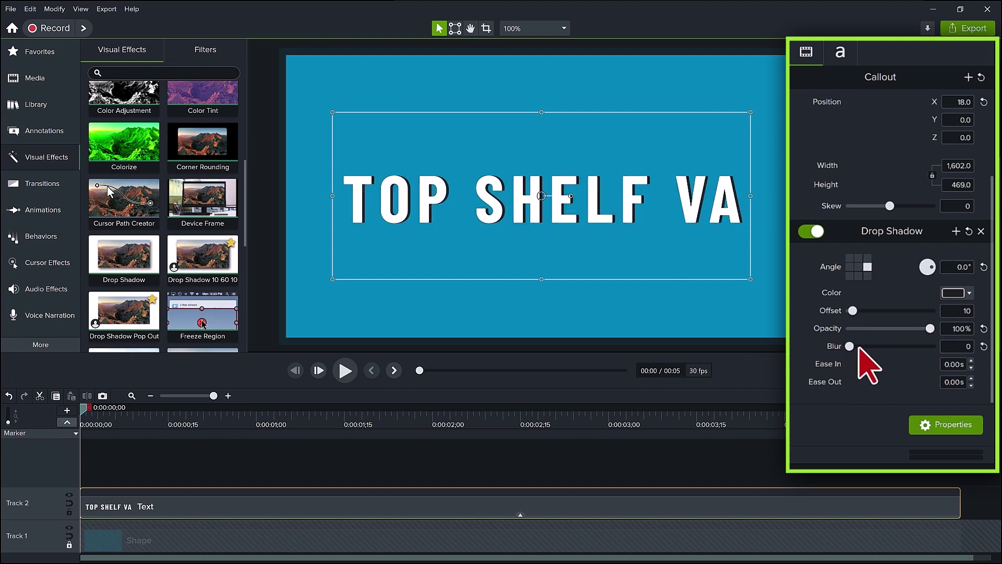
{"action": "double_click", "coordinate": [955, 311]}
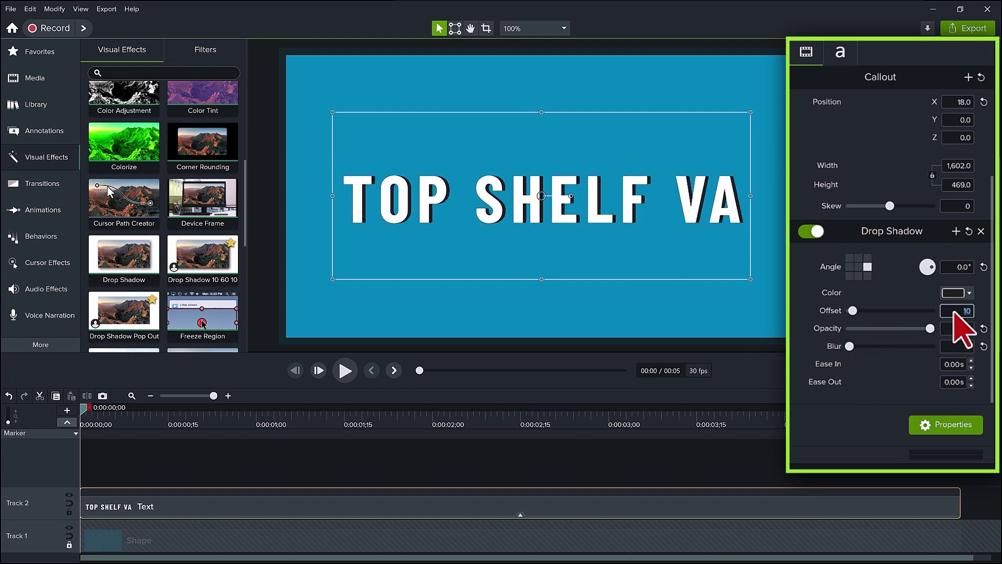
{"action": "type", "text": "13"}
{"action": "key", "text": "Tab"}
Add a Reflection to the text at distance -93, then toggle it off.
{"action": "left_click_drag", "start_coordinate": [245, 232], "coordinate": [243, 324]}
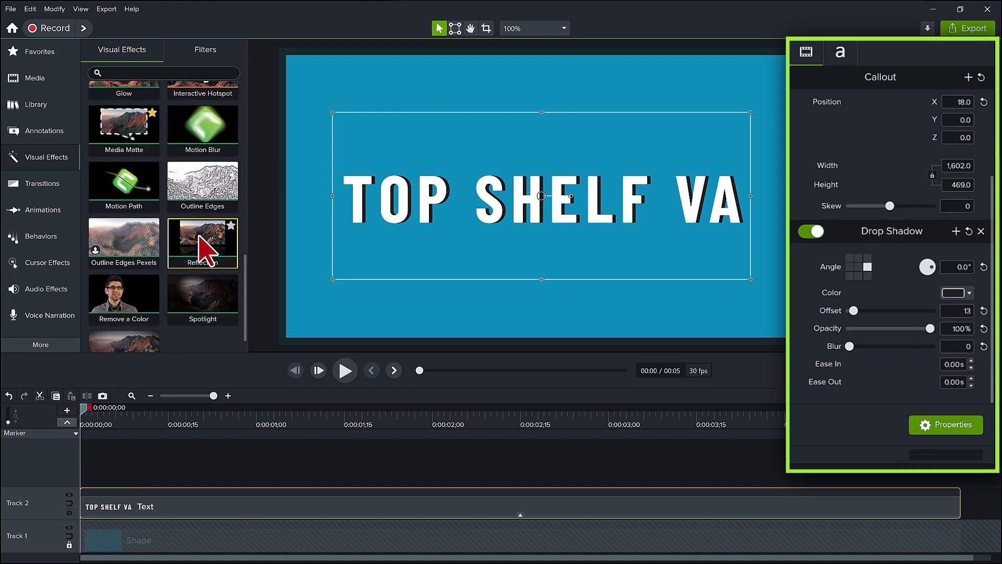
{"action": "left_click_drag", "start_coordinate": [202, 241], "coordinate": [277, 504]}
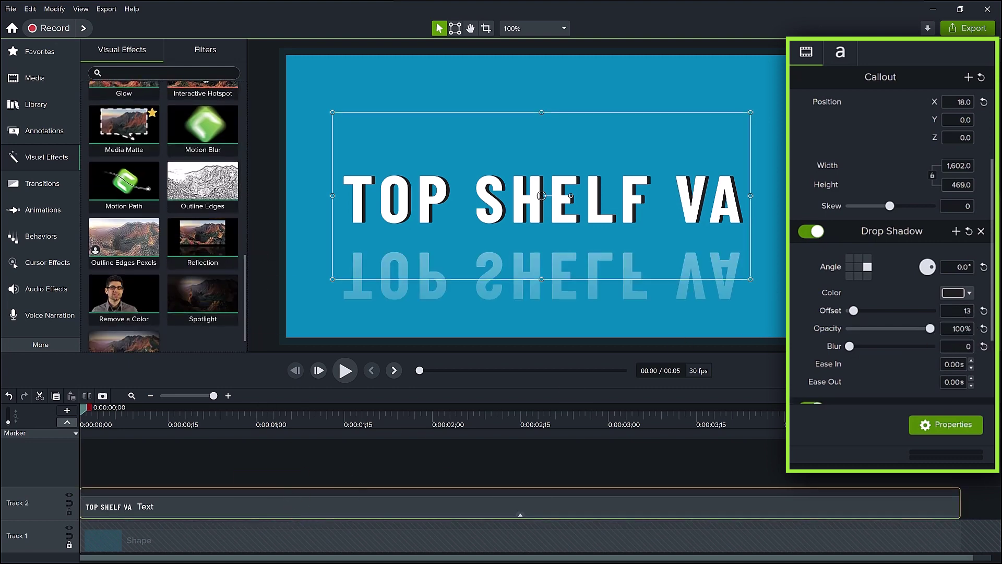
{"action": "scroll", "coordinate": [975, 256], "scroll_direction": "down", "scroll_amount": 2}
{"action": "left_click_drag", "start_coordinate": [890, 329], "coordinate": [791, 325]}
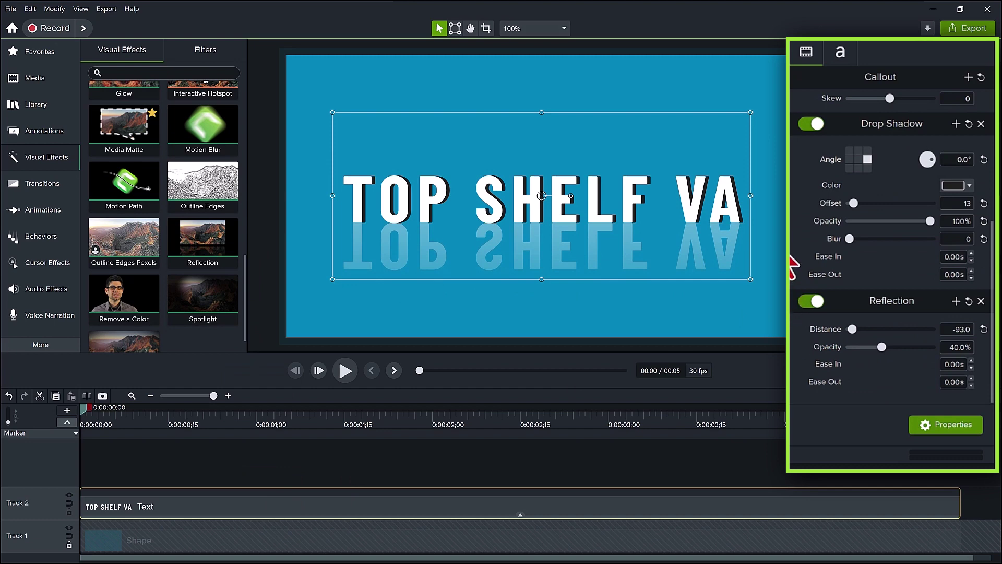
{"action": "scroll", "coordinate": [791, 260], "scroll_direction": "up", "scroll_amount": 2}
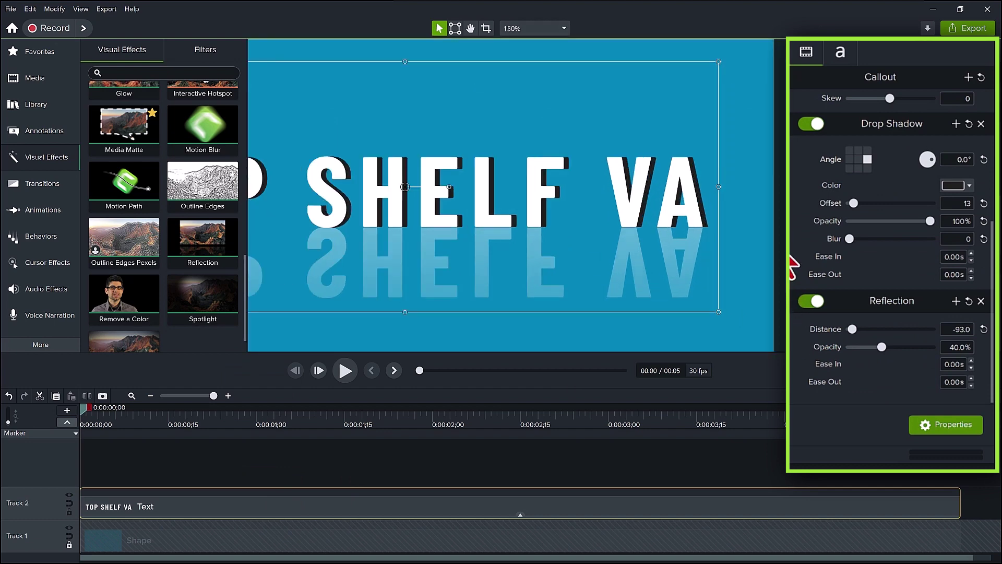
{"action": "scroll", "coordinate": [792, 264], "scroll_direction": "up", "scroll_amount": 1}
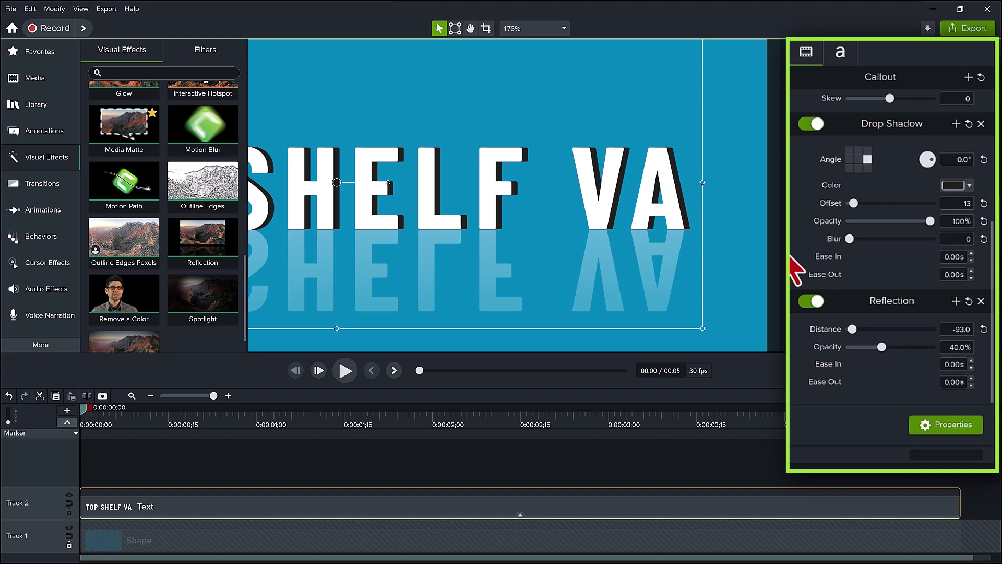
Delete the text's reflection, group the clip as Group 1, and add a reflection at -82.7 distance, 26.4% opacity.
{"action": "left_click", "coordinate": [813, 301]}
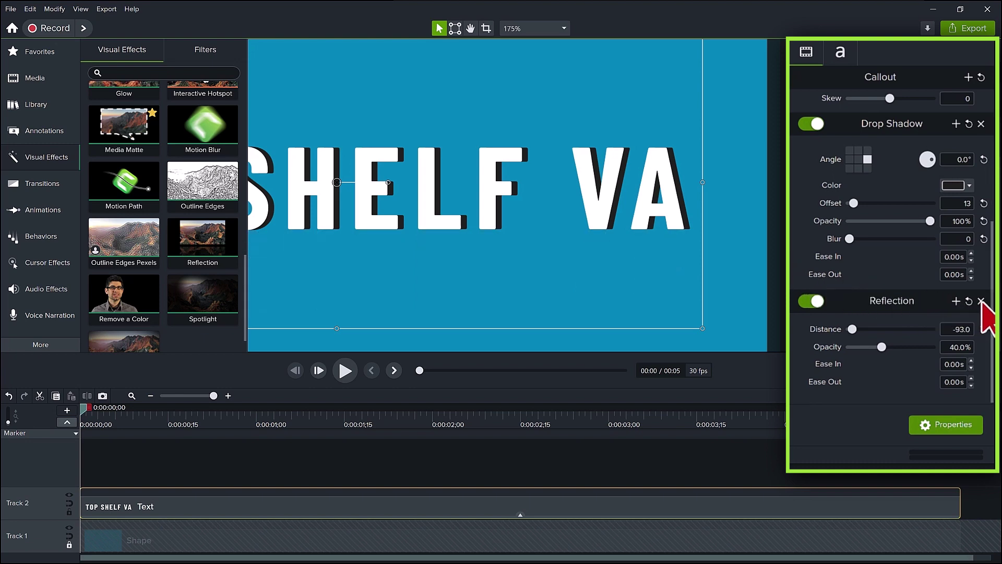
{"action": "left_click", "coordinate": [980, 301]}
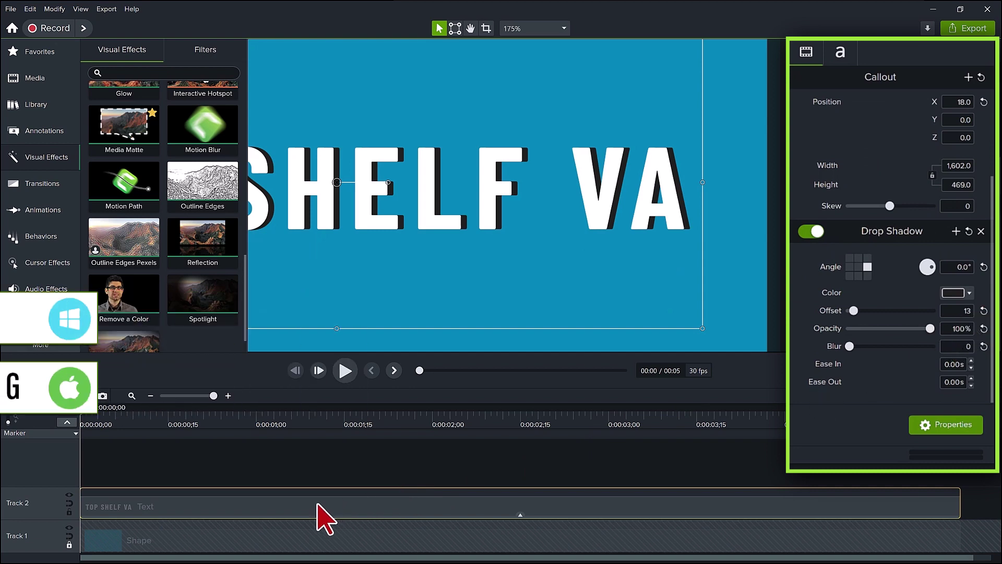
{"action": "right_click", "coordinate": [332, 496]}
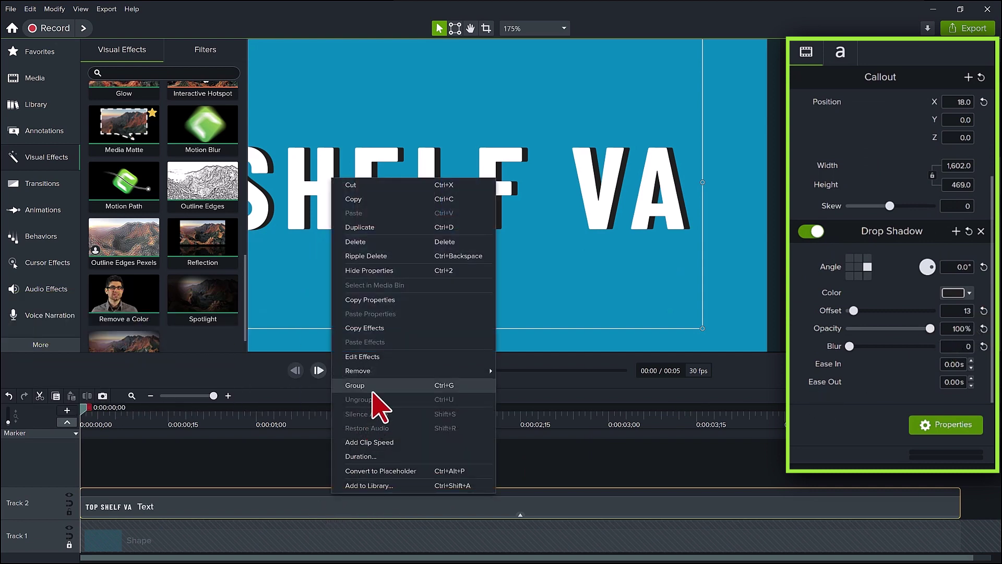
{"action": "left_click", "coordinate": [373, 392]}
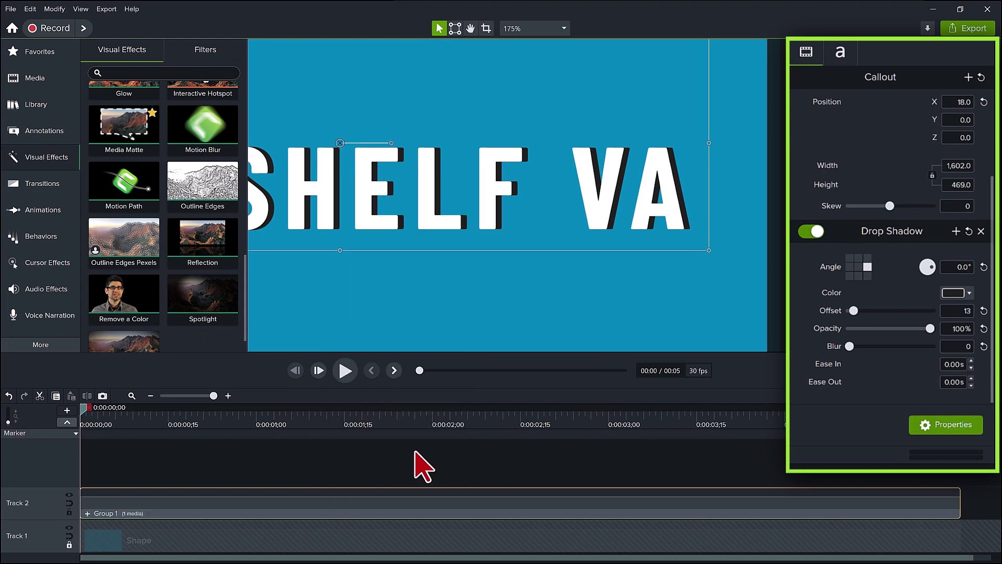
{"action": "left_click_drag", "start_coordinate": [224, 257], "coordinate": [247, 506]}
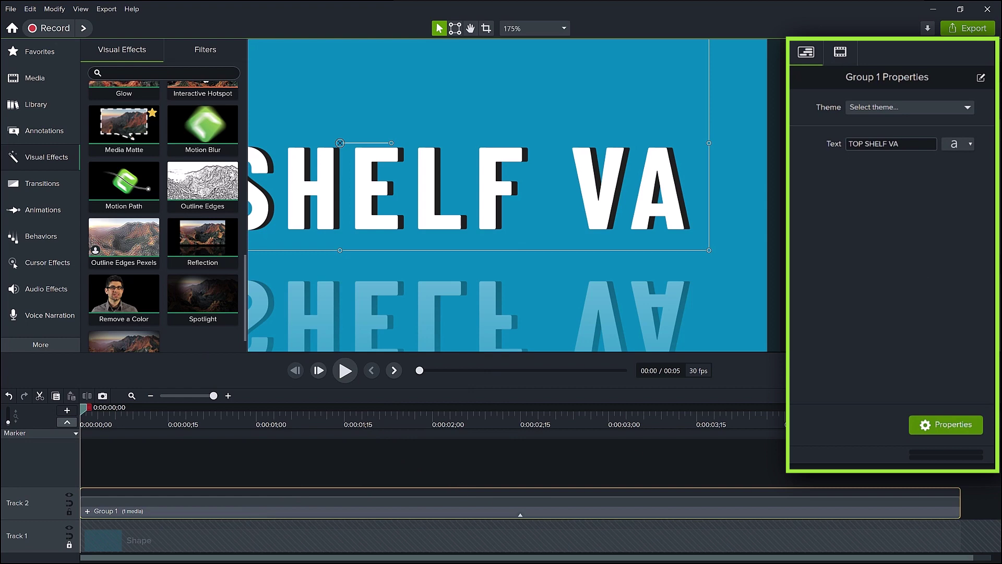
{"action": "left_click_drag", "start_coordinate": [891, 329], "coordinate": [869, 385]}
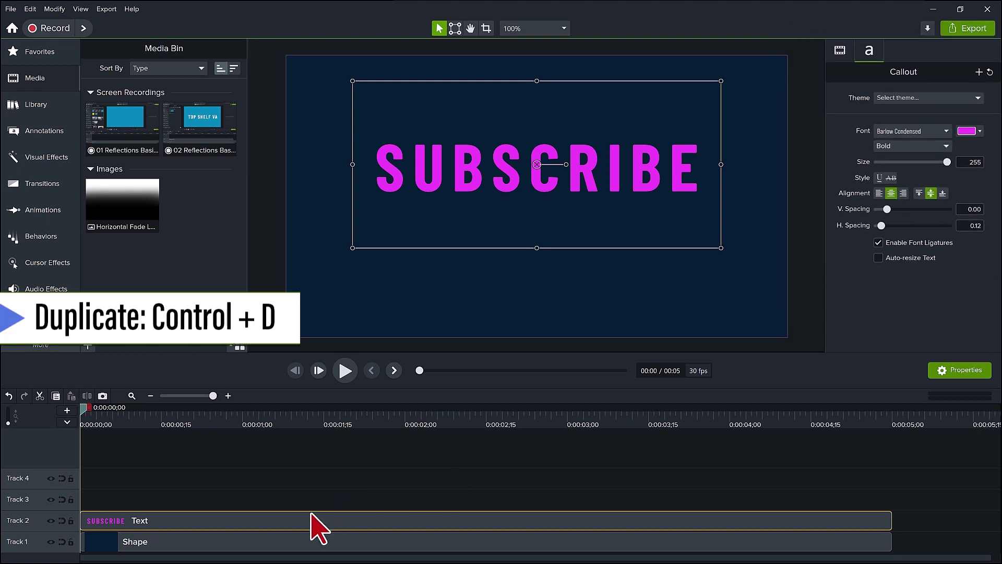
Duplicate the SUBSCRIBE text and recolour the Track 2 copy to hex #D83AE2.
{"action": "key", "text": "ctrl+d"}
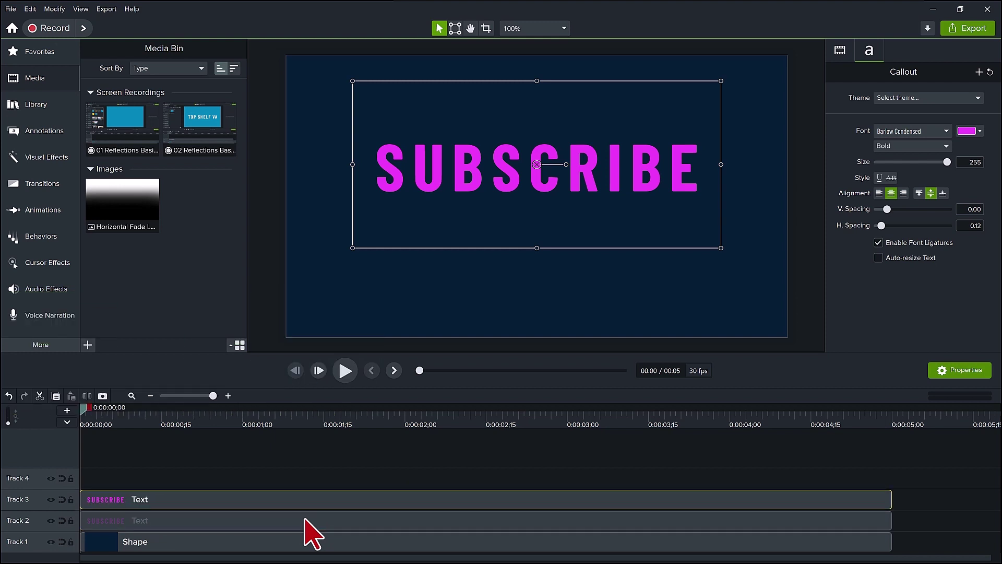
{"action": "left_click", "coordinate": [306, 520]}
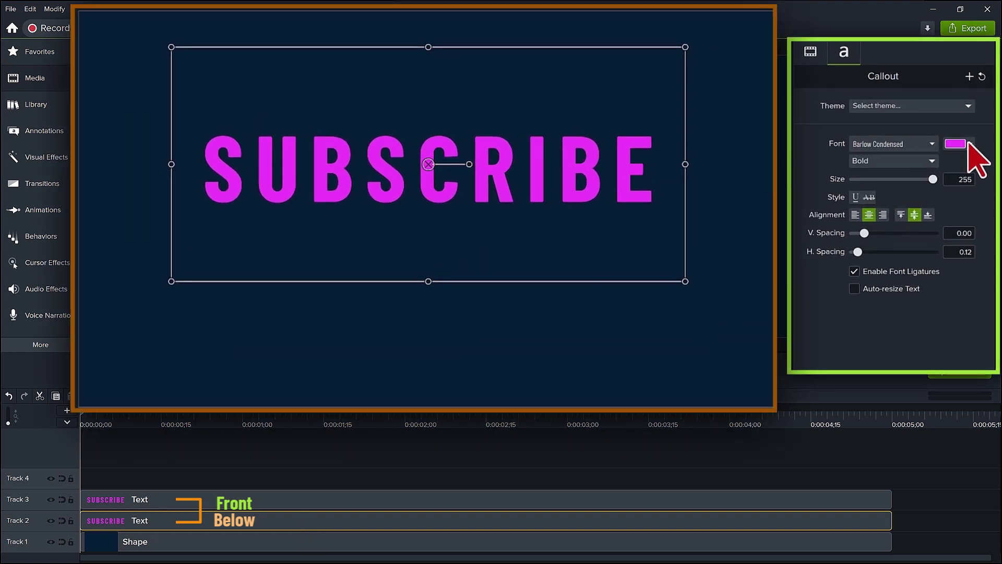
{"action": "left_click", "coordinate": [969, 145]}
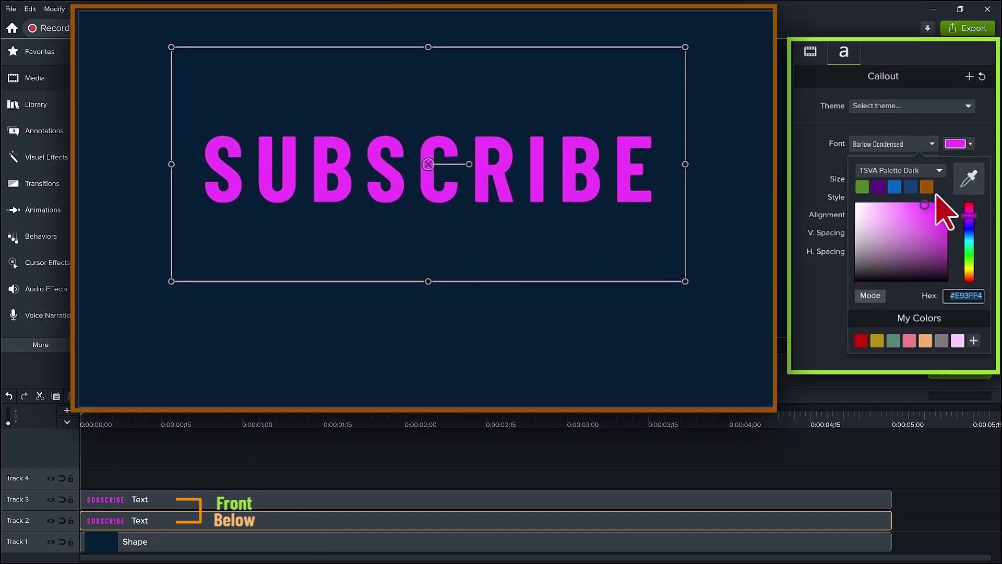
{"action": "left_click", "coordinate": [924, 209]}
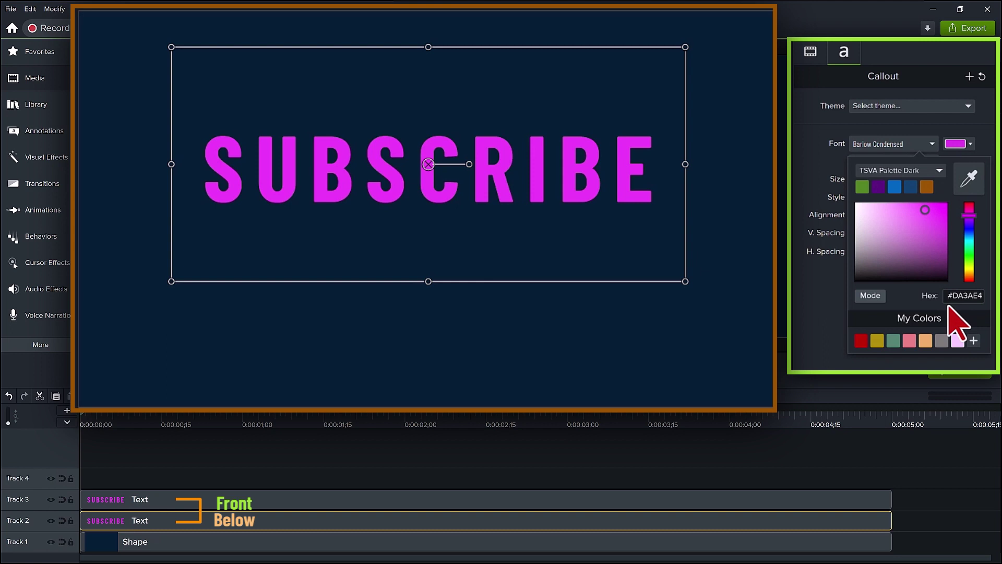
{"action": "left_click", "coordinate": [965, 296]}
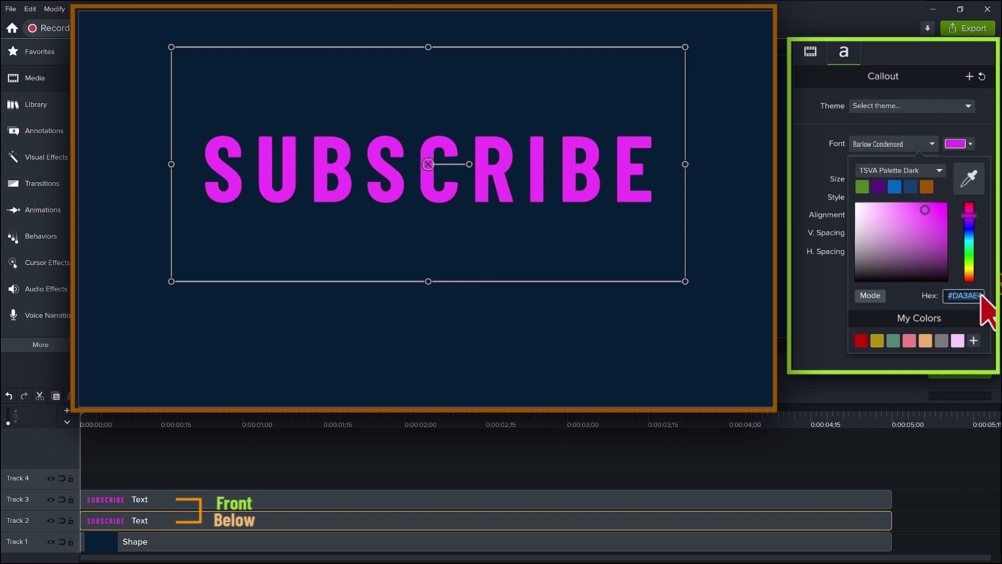
{"action": "type", "text": "#D83AE2"}
{"action": "key", "text": "Return"}
{"action": "left_click", "coordinate": [466, 504]}
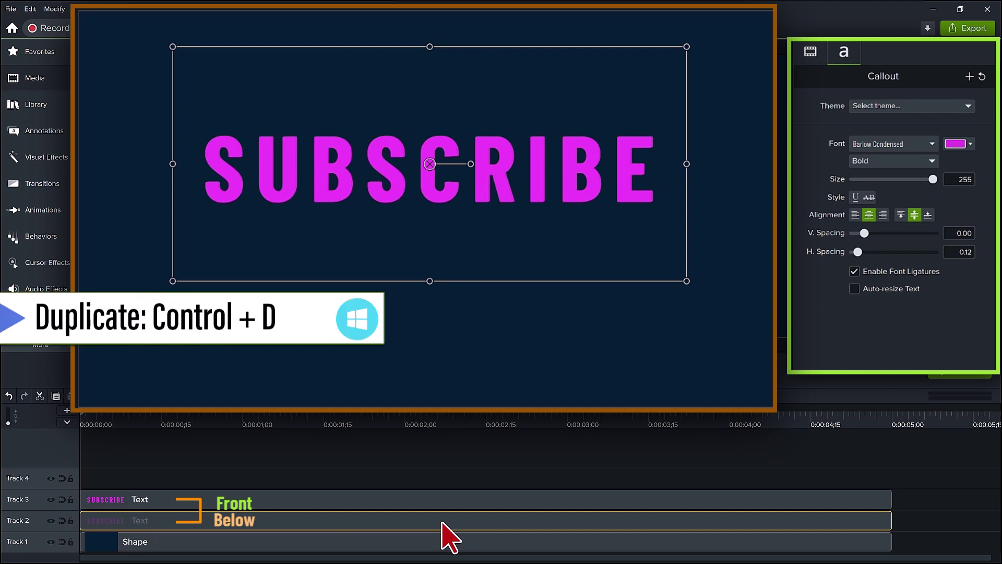
Duplicate the SUBSCRIBE text, darken the lower copy's magenta, and nudge it right and up.
{"action": "key", "text": "ctrl+d"}
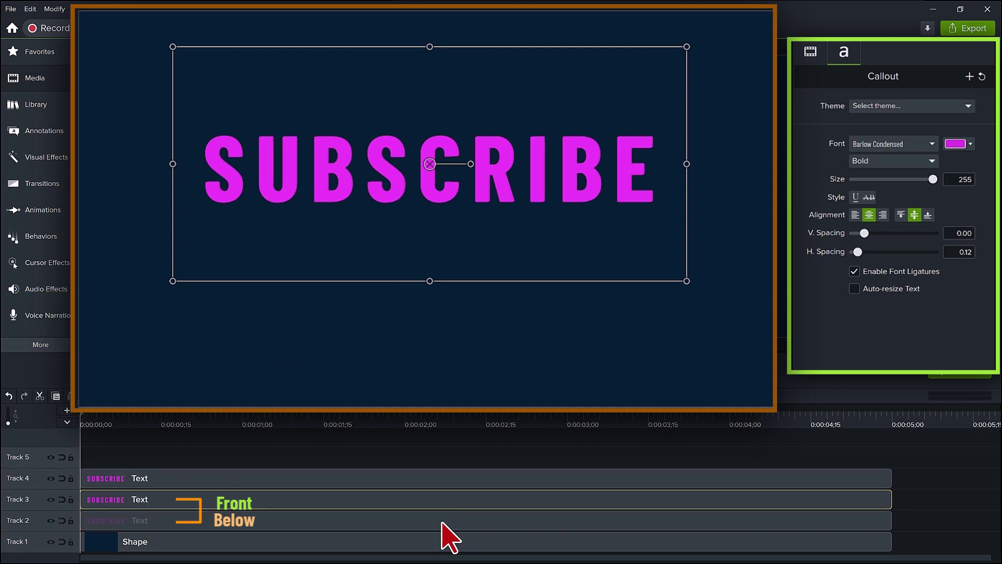
{"action": "left_click", "coordinate": [442, 521]}
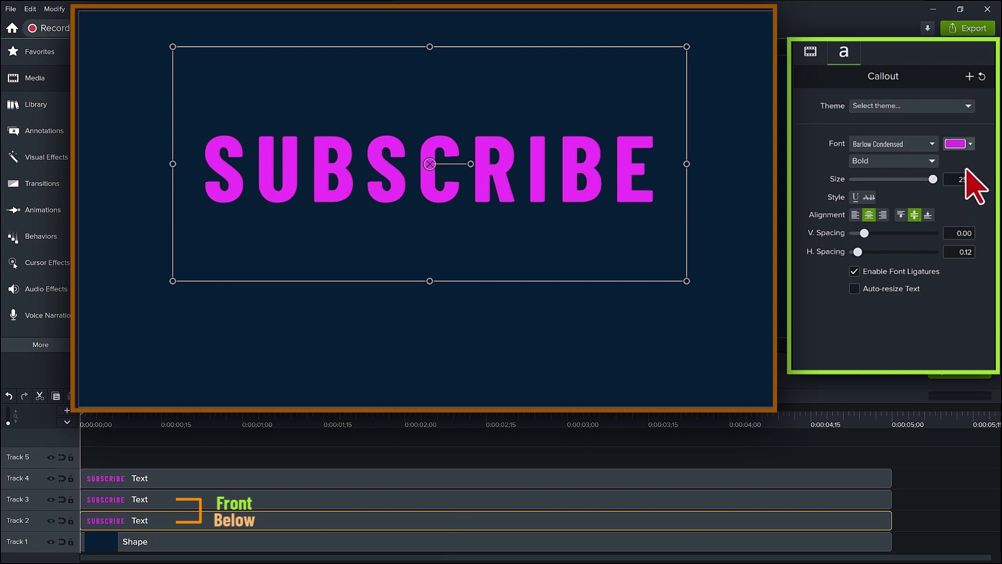
{"action": "left_click", "coordinate": [968, 143]}
{"action": "left_click", "coordinate": [925, 214]}
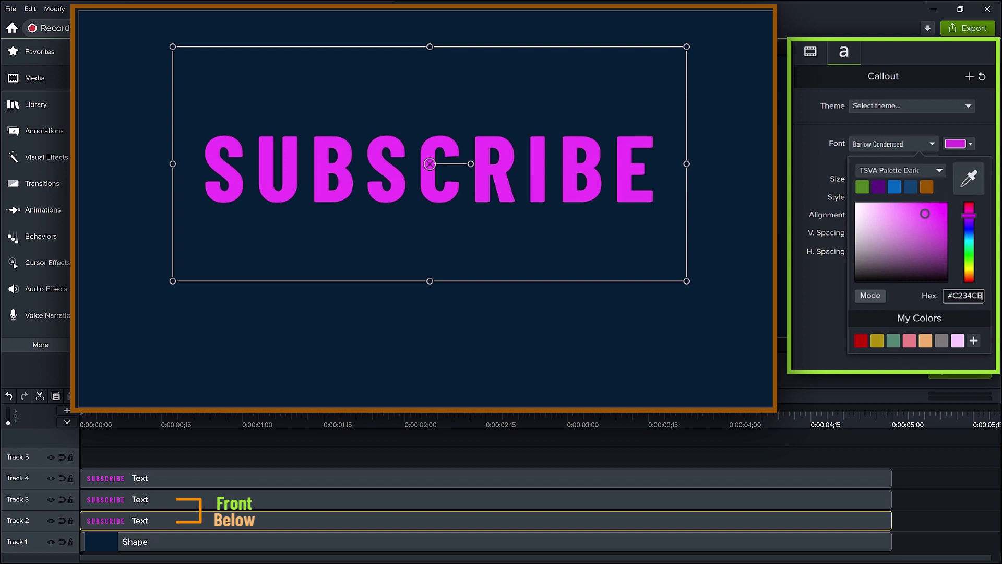
{"action": "left_click", "coordinate": [334, 524]}
{"action": "key", "text": "Right"}
{"action": "key", "text": "Right"}
{"action": "key", "text": "Right"}
{"action": "key", "text": "Up"}
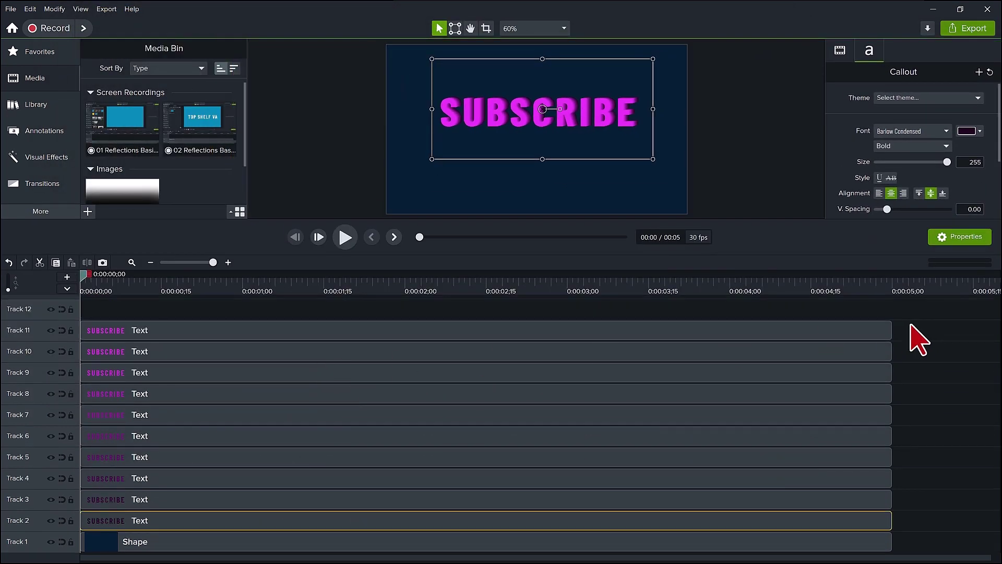
Group the stacked copies on Tracks 2–11 and name the group 'Subscribe'.
{"action": "left_click_drag", "start_coordinate": [910, 324], "coordinate": [763, 521]}
{"action": "key", "text": "ctrl+g"}
{"action": "right_click", "coordinate": [108, 517]}
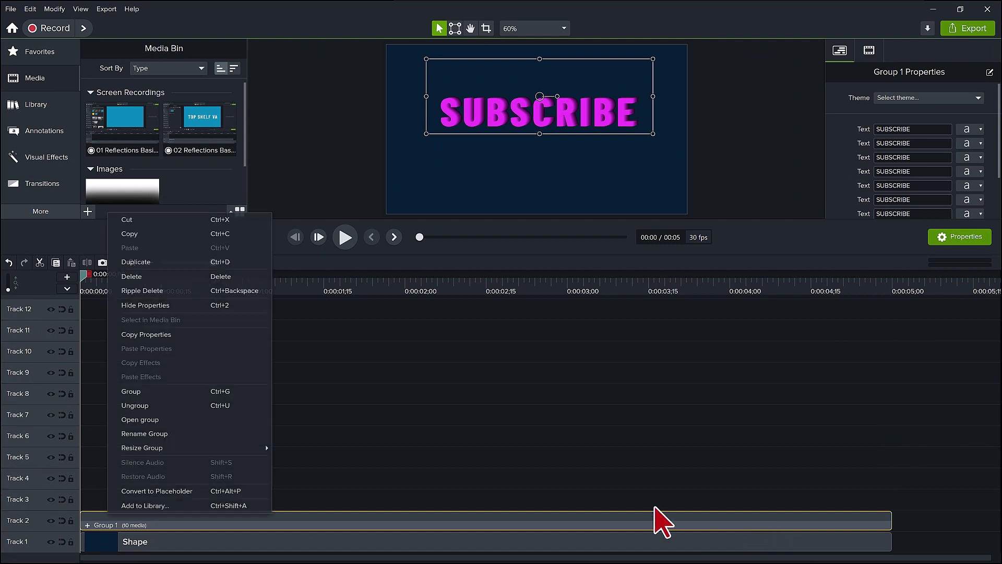
{"action": "left_click", "coordinate": [184, 443]}
{"action": "type", "text": "Subscribe"}
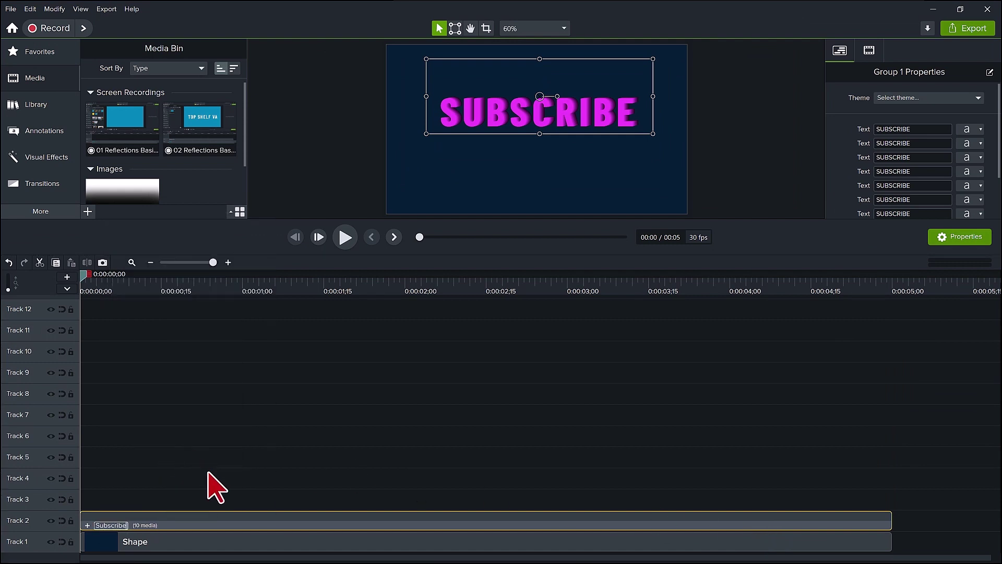
{"action": "key", "text": "Return"}
Remove all empty tracks and enlarge the canvas preview area.
{"action": "right_click", "coordinate": [237, 498]}
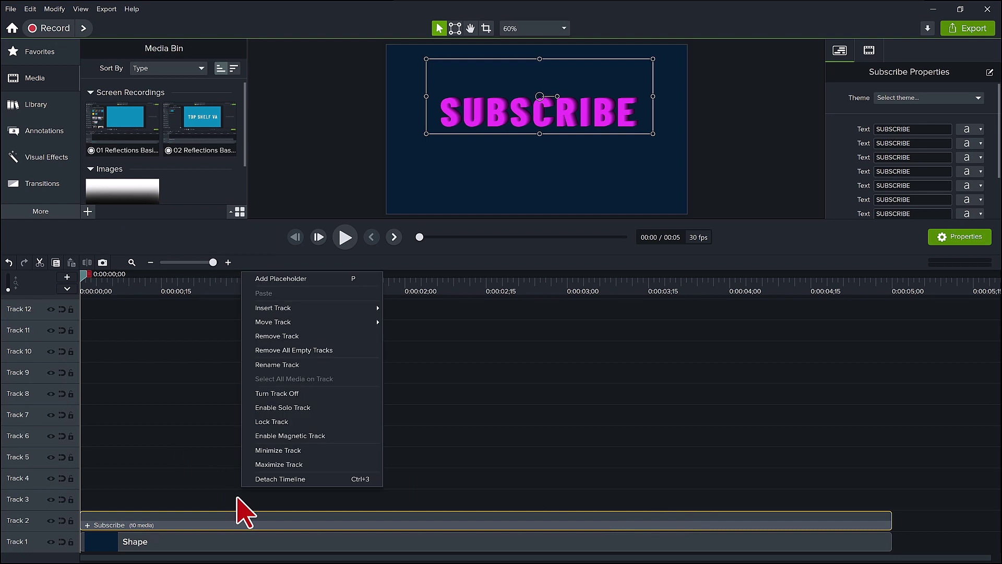
{"action": "left_click", "coordinate": [321, 350]}
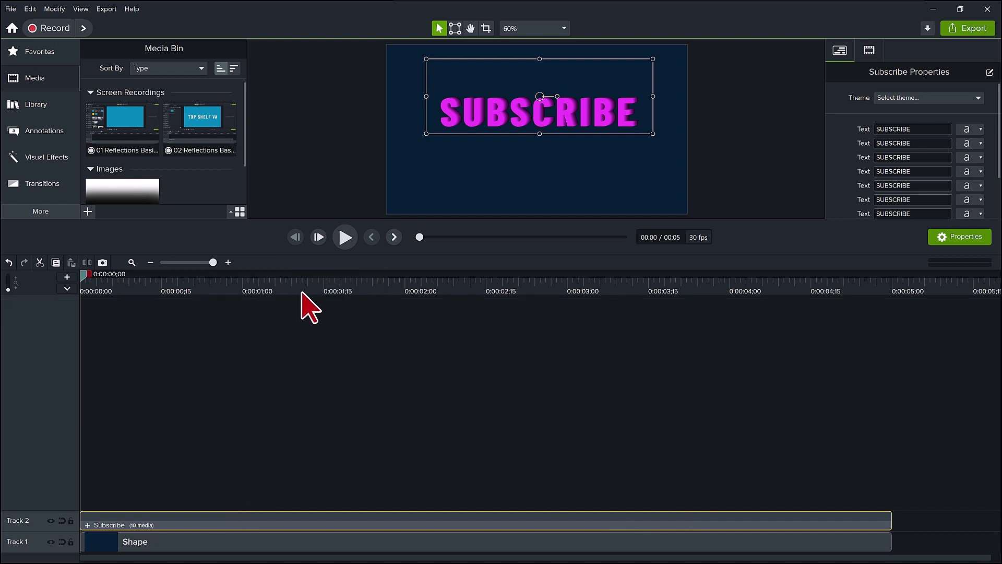
{"action": "left_click_drag", "start_coordinate": [287, 220], "coordinate": [286, 367]}
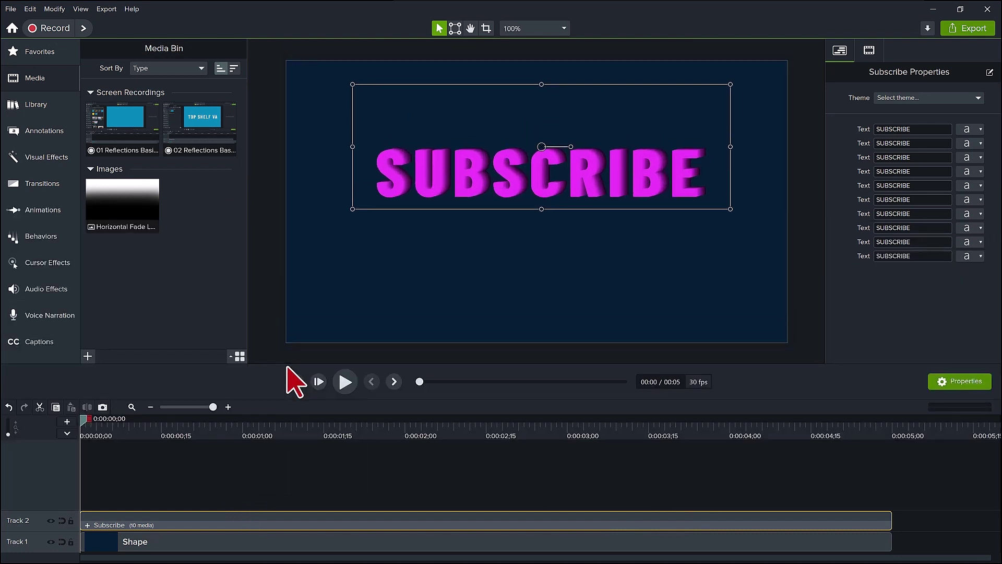
Drag Reflection onto the Subscribe group and set its distance to about -69.6.
{"action": "left_click", "coordinate": [57, 158]}
{"action": "left_click_drag", "start_coordinate": [201, 243], "coordinate": [485, 167]}
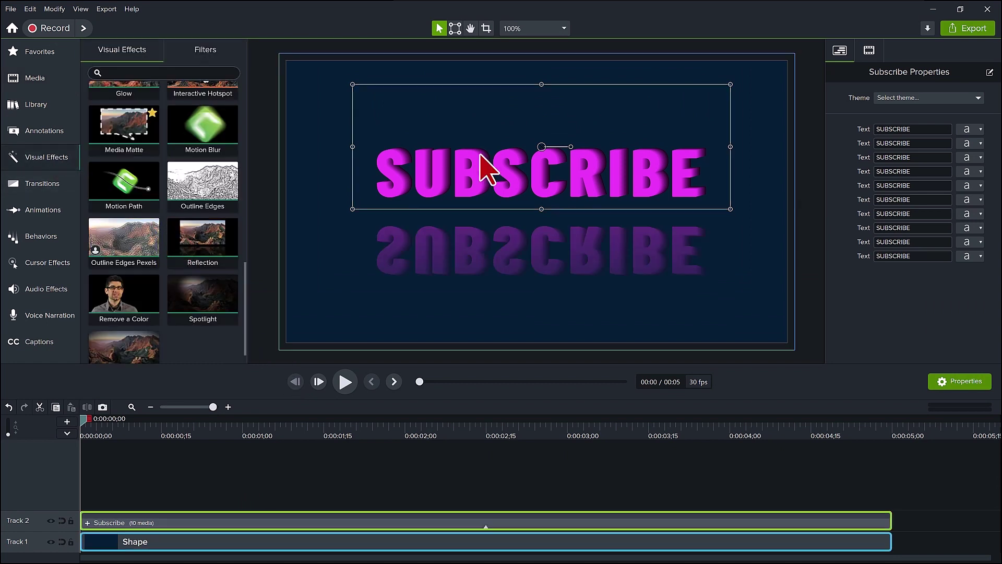
{"action": "left_click_drag", "start_coordinate": [914, 299], "coordinate": [877, 317]}
{"action": "scroll", "coordinate": [689, 335], "scroll_direction": "up", "scroll_amount": 5}
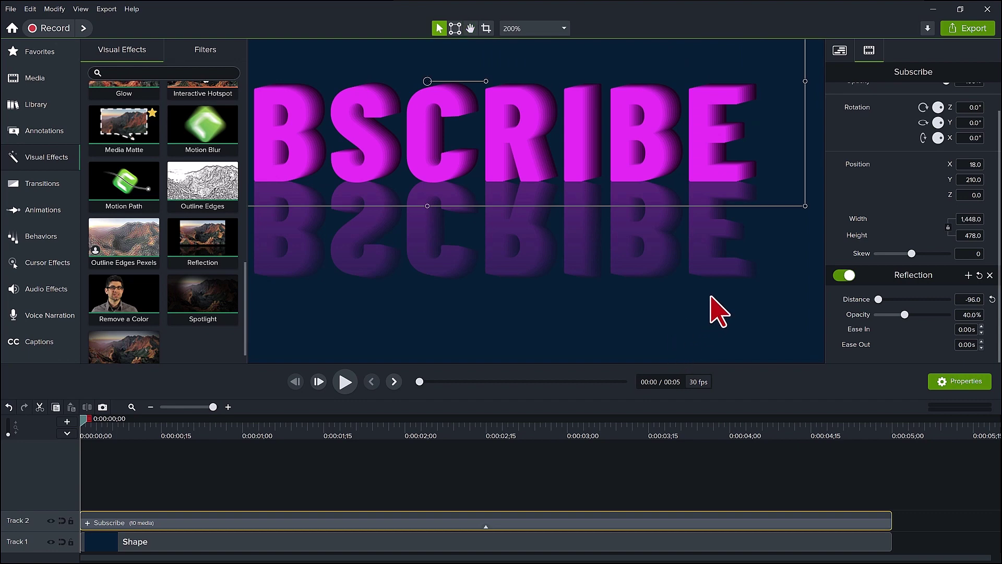
{"action": "left_click", "coordinate": [699, 467]}
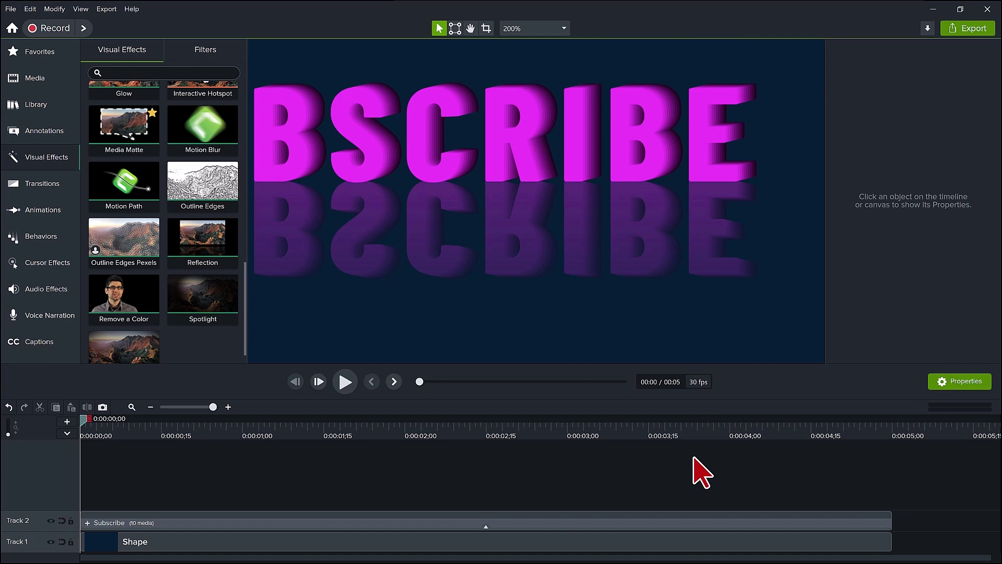
{"action": "left_click", "coordinate": [635, 519]}
{"action": "left_click", "coordinate": [868, 52]}
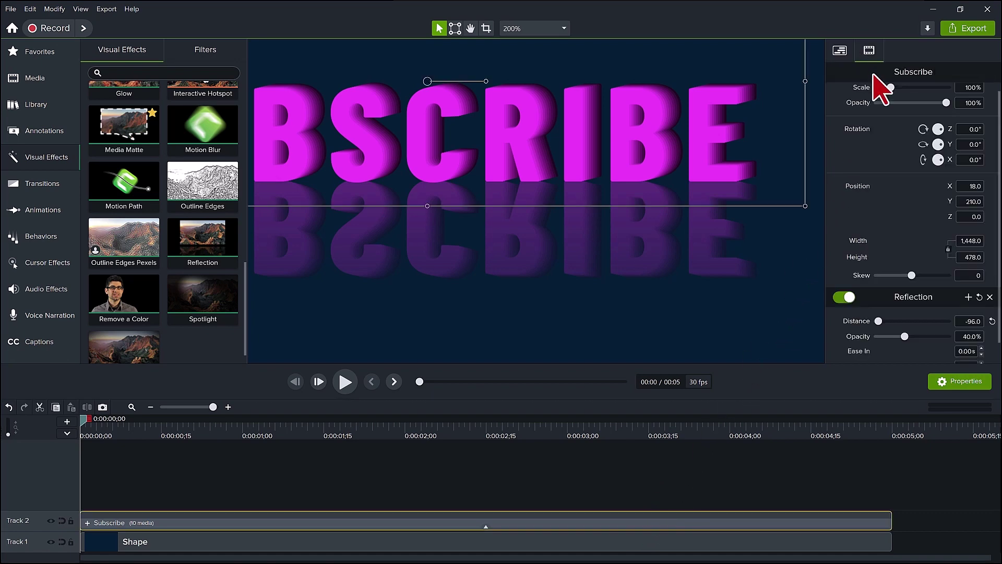
{"action": "left_click_drag", "start_coordinate": [879, 321], "coordinate": [887, 322]}
Zoom the canvas to 100% on the reflection and set the reflection distance to -100.
{"action": "left_click", "coordinate": [719, 314]}
{"action": "left_click", "coordinate": [525, 32]}
{"action": "left_click", "coordinate": [573, 174]}
{"action": "scroll", "coordinate": [559, 268], "scroll_direction": "up", "scroll_amount": 4}
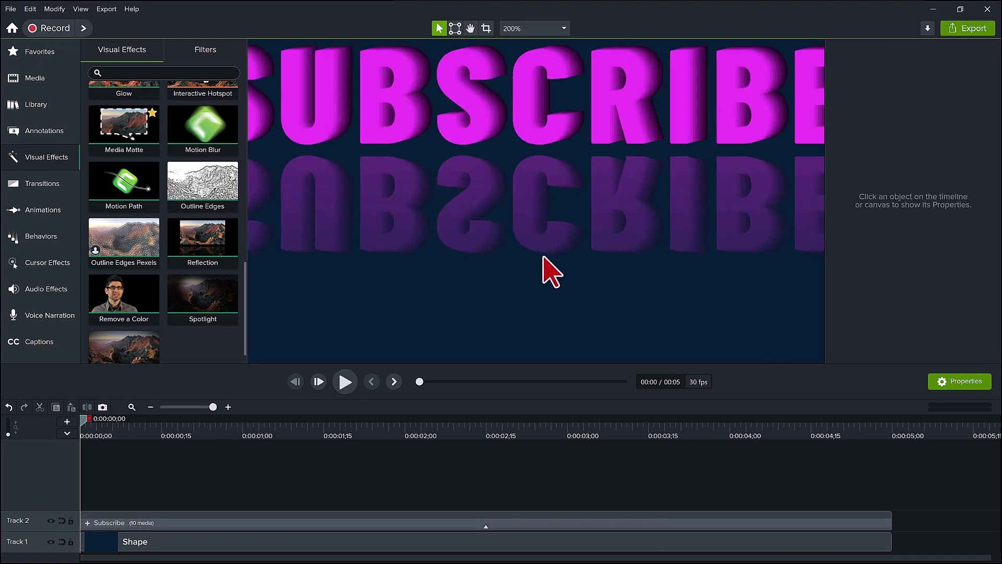
{"action": "scroll", "coordinate": [491, 313], "scroll_direction": "up", "scroll_amount": 2}
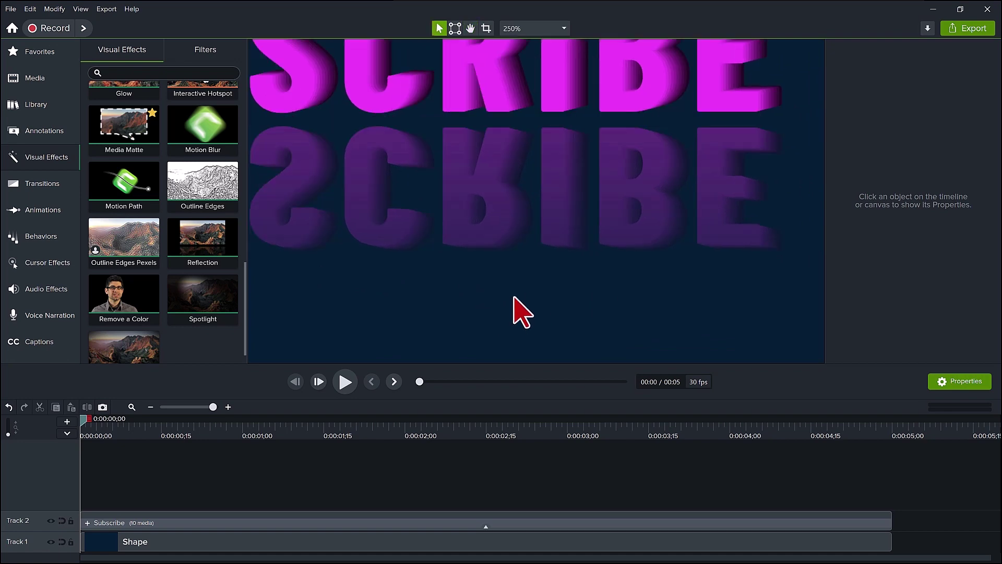
{"action": "scroll", "coordinate": [516, 308], "scroll_direction": "up", "scroll_amount": 2}
{"action": "left_click_drag", "start_coordinate": [544, 297], "coordinate": [484, 318]}
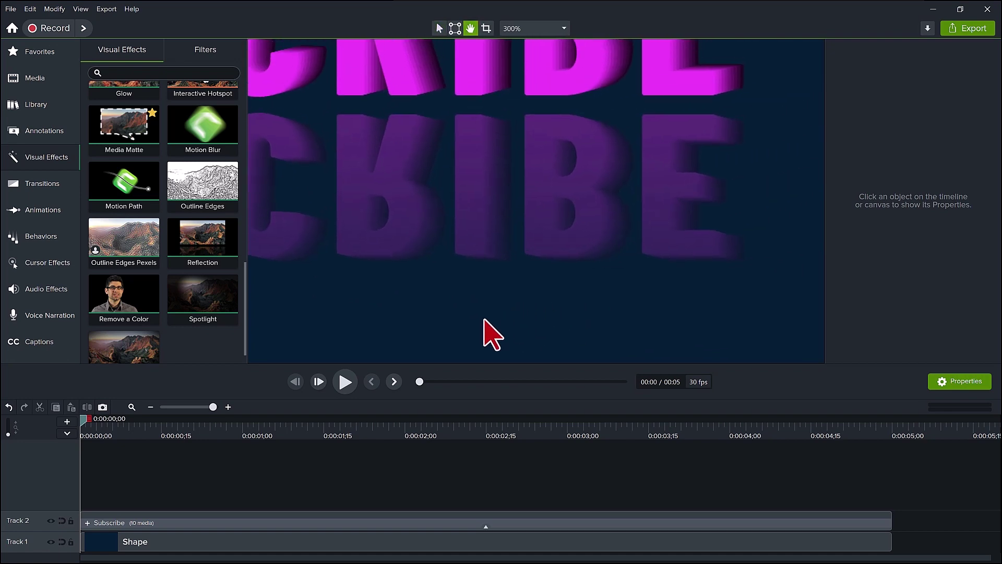
{"action": "left_click", "coordinate": [590, 521]}
{"action": "left_click", "coordinate": [869, 50]}
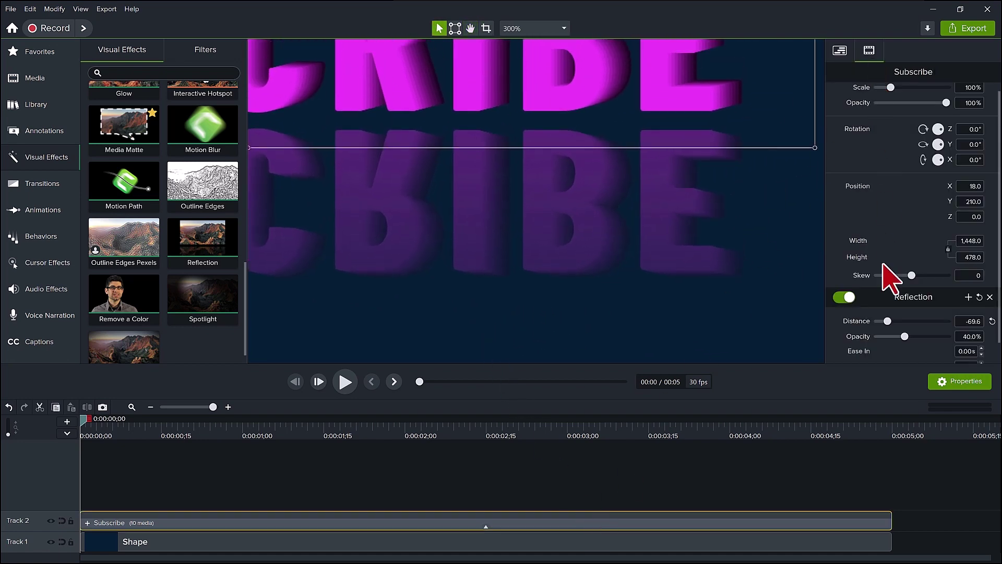
{"action": "left_click_drag", "start_coordinate": [887, 320], "coordinate": [875, 323]}
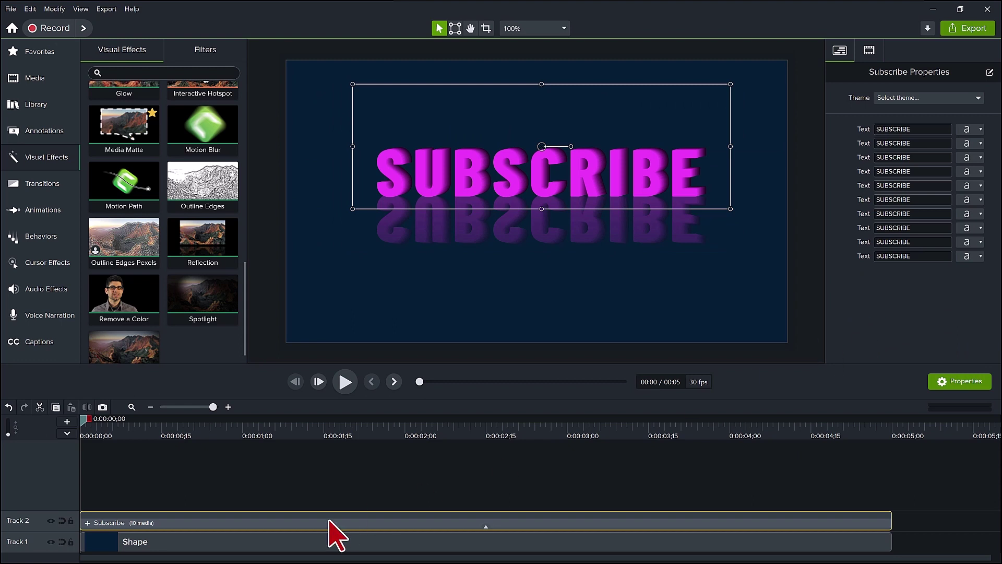
Duplicate the Subscribe group and delete the Reflection effect from the top copy.
{"action": "key", "text": "ctrl+d"}
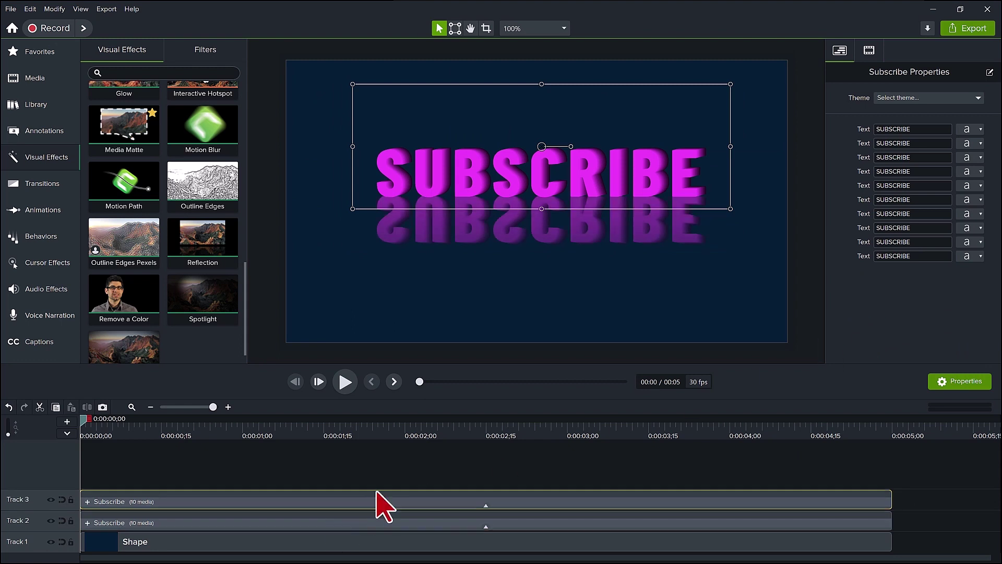
{"action": "left_click", "coordinate": [869, 51]}
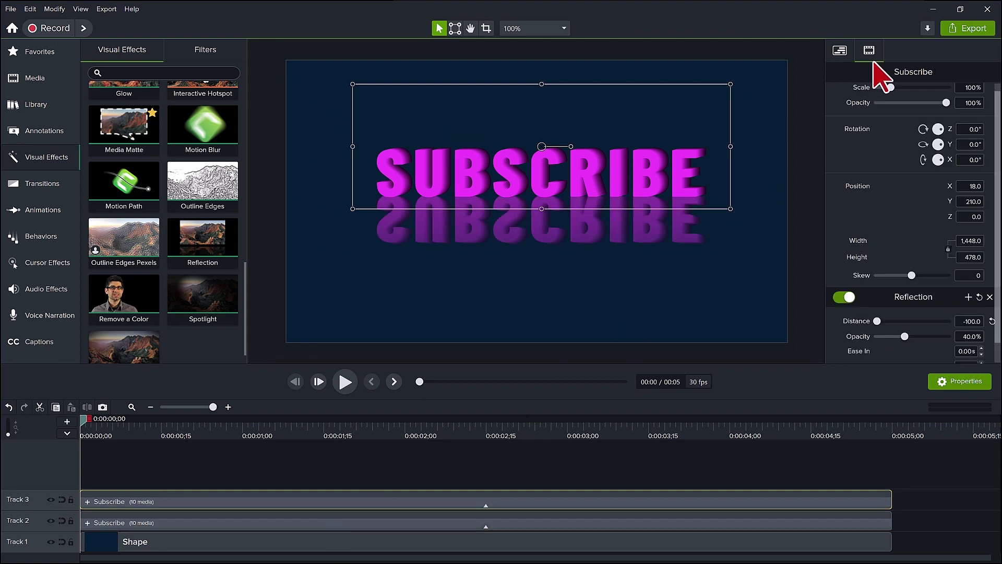
{"action": "left_click", "coordinate": [985, 294]}
Rename the Track 2 group 'Bottom Subscribe Reflection' and fit the canvas in view.
{"action": "left_click", "coordinate": [206, 522]}
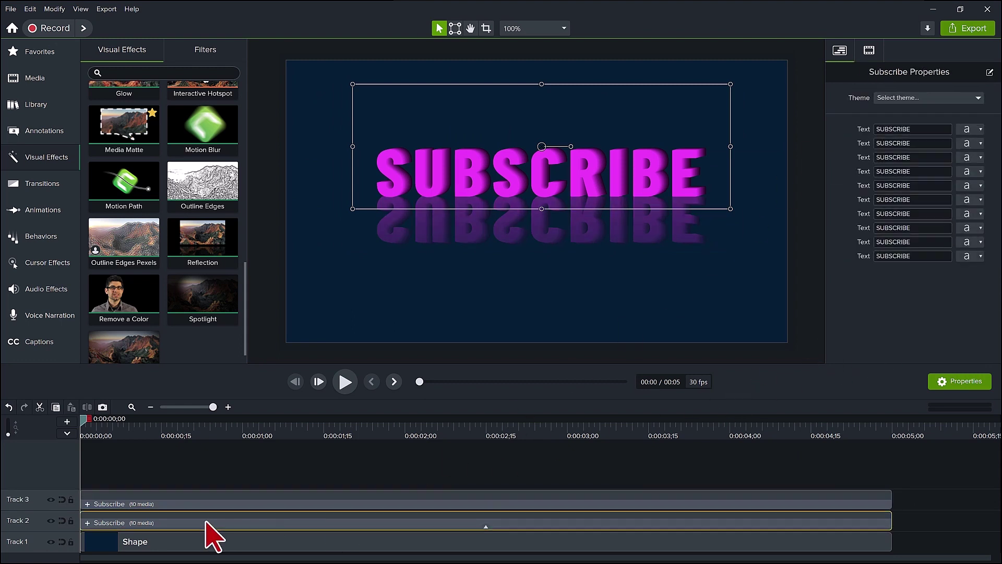
{"action": "right_click", "coordinate": [171, 522]}
{"action": "left_click", "coordinate": [207, 450]}
{"action": "type", "text": "Bottom Subscribe Reflection"}
{"action": "key", "text": "Return"}
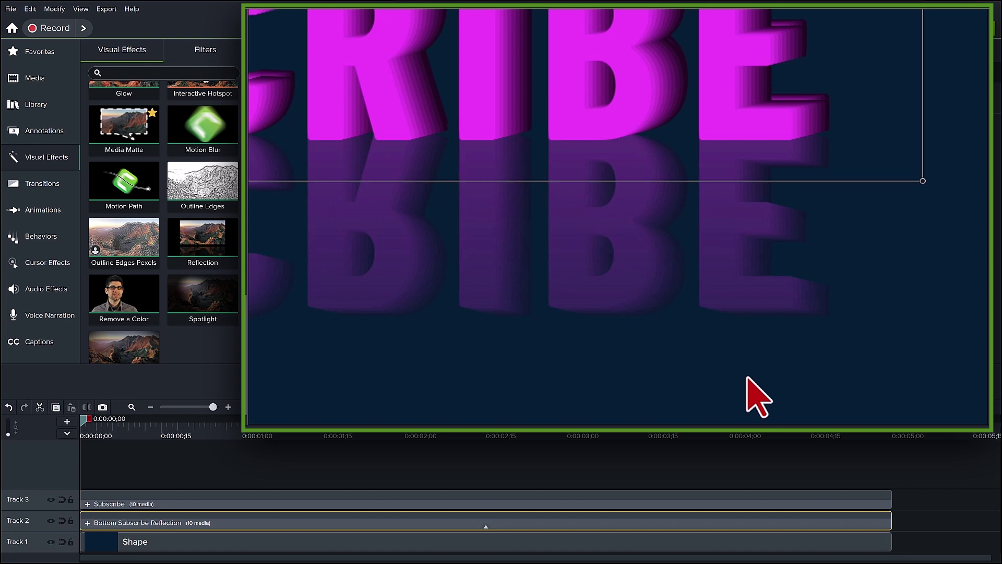
{"action": "left_click", "coordinate": [625, 9]}
{"action": "left_click", "coordinate": [625, 14]}
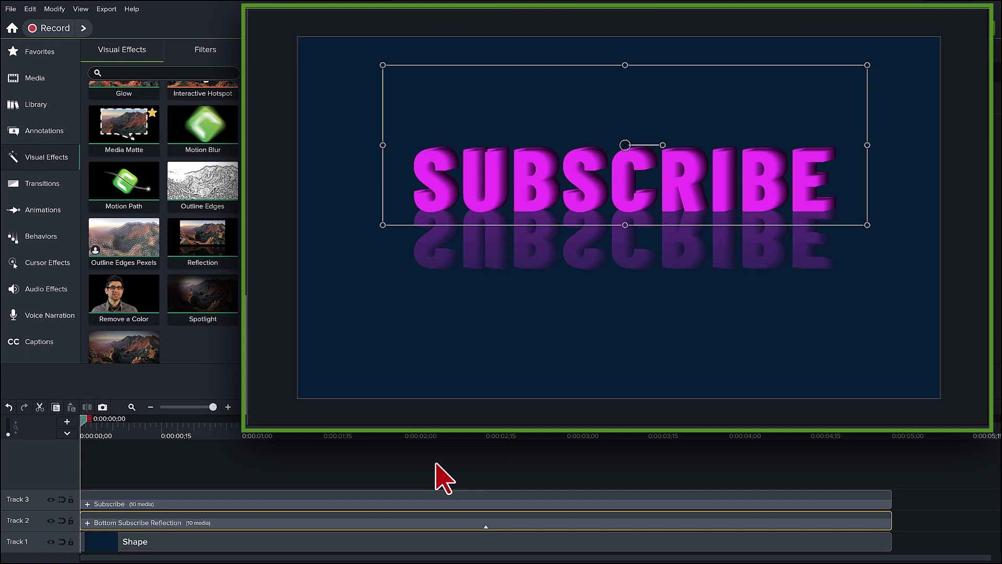
Add a blue rectangle shape from Favourites, shorten it, and move it below the SUBSCRIBE layer.
{"action": "left_click", "coordinate": [439, 500]}
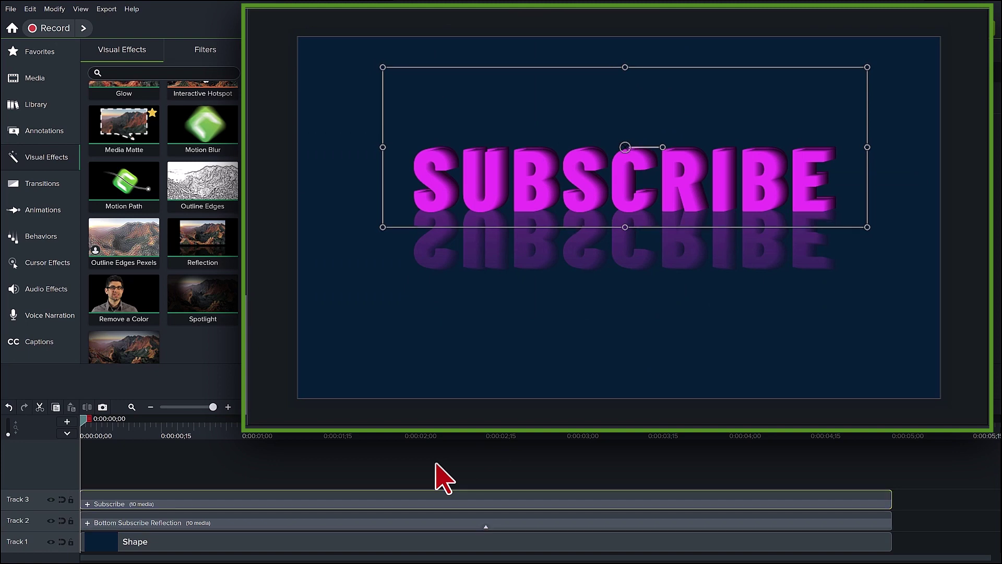
{"action": "left_click", "coordinate": [29, 52]}
{"action": "mouse_move", "coordinate": [100, 116]}
{"action": "left_mouse_down"}
{"action": "mouse_move", "coordinate": [297, 123]}
{"action": "mouse_move", "coordinate": [334, 78]}
{"action": "mouse_move", "coordinate": [642, 224]}
{"action": "mouse_move", "coordinate": [958, 233]}
{"action": "left_mouse_up"}
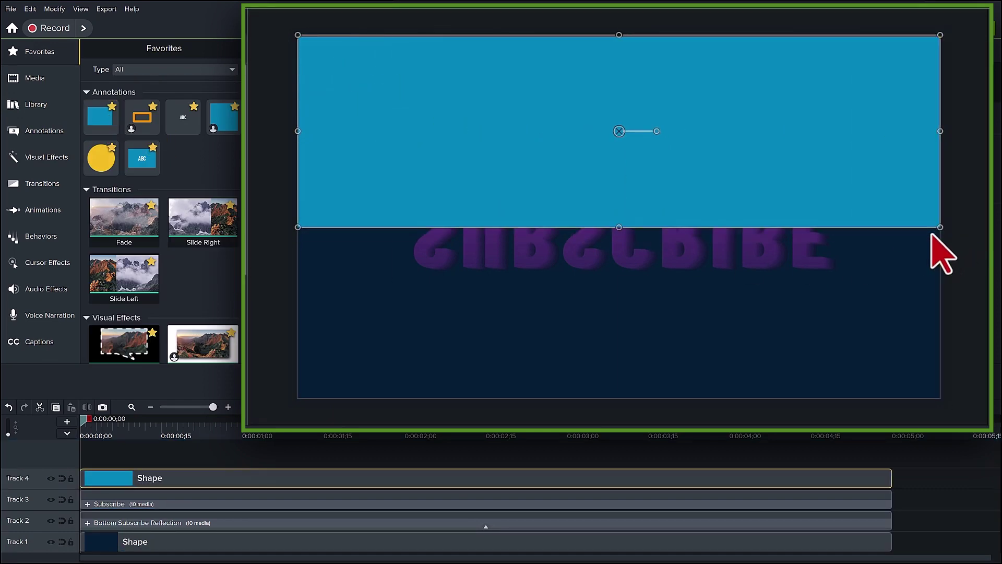
{"action": "mouse_move", "coordinate": [618, 228]}
{"action": "left_mouse_down"}
{"action": "mouse_move", "coordinate": [618, 200]}
{"action": "mouse_move", "coordinate": [619, 212]}
{"action": "left_mouse_up"}
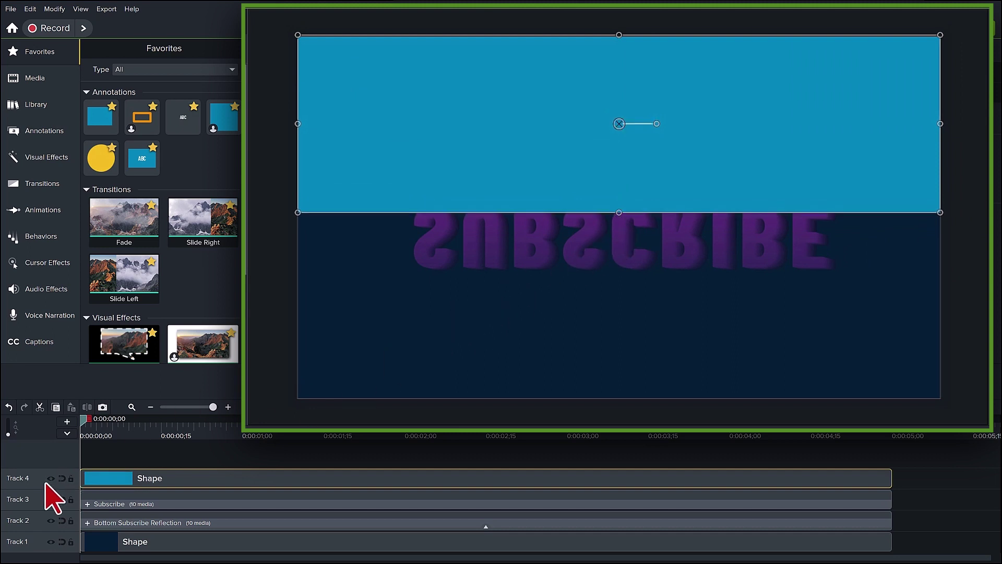
{"action": "left_click_drag", "start_coordinate": [57, 506], "coordinate": [60, 514]}
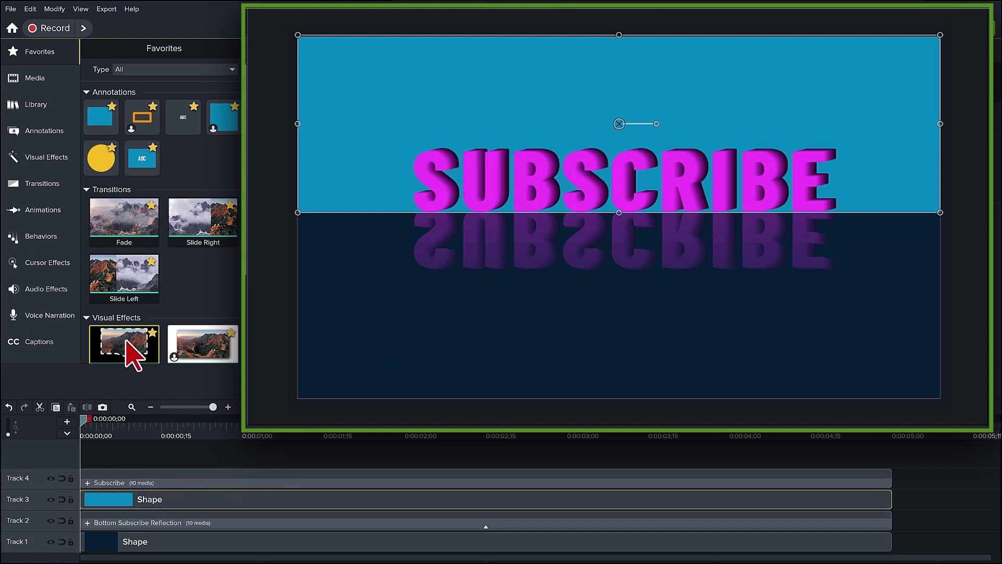
Apply a Media Matte to the rectangle with mode set to Alpha Invert.
{"action": "left_click_drag", "start_coordinate": [123, 335], "coordinate": [254, 507]}
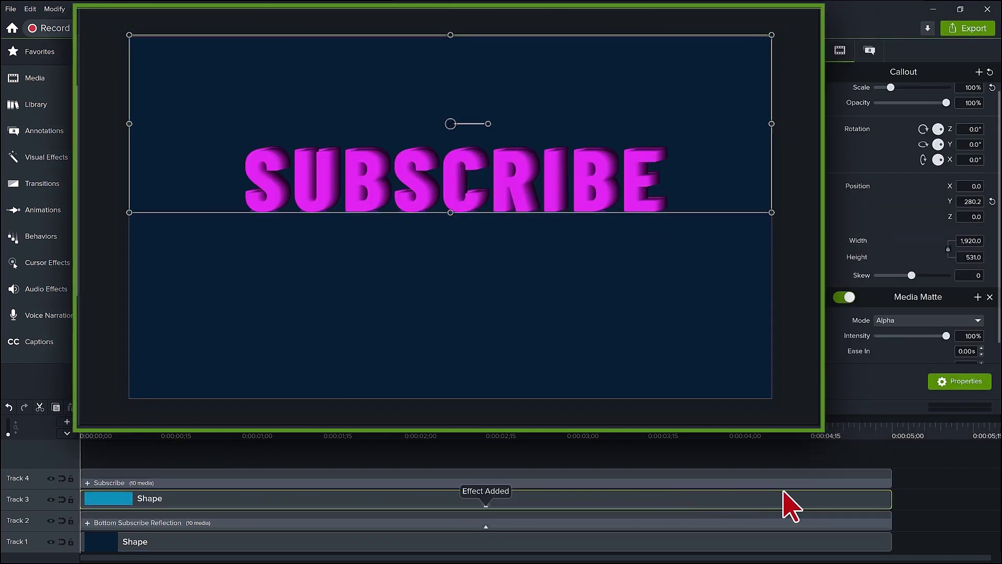
{"action": "left_click", "coordinate": [905, 320]}
{"action": "left_click", "coordinate": [899, 342]}
{"action": "left_click", "coordinate": [787, 298]}
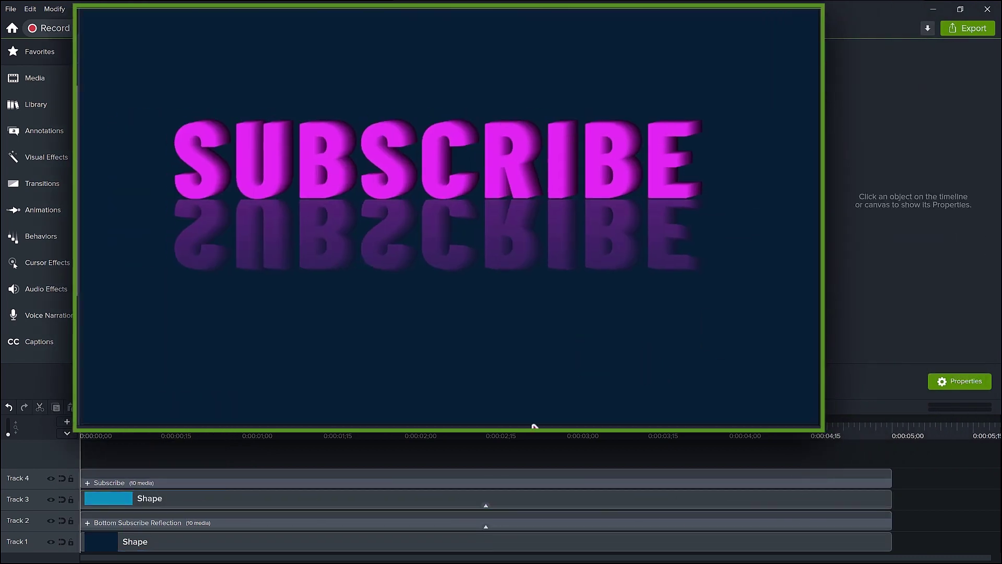
{"action": "left_click", "coordinate": [414, 498]}
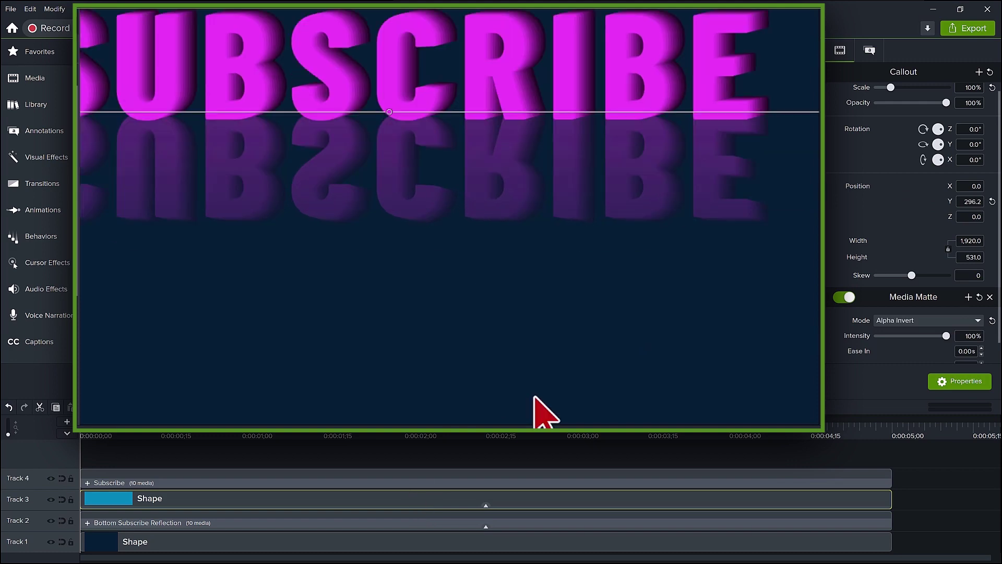
{"action": "left_click", "coordinate": [595, 463]}
{"action": "left_click", "coordinate": [555, 496]}
{"action": "left_click", "coordinate": [427, 410]}
Set the Bottom Subscribe Reflection group's reflection opacity to 40%, then select it with the matte shape.
{"action": "left_click", "coordinate": [621, 263]}
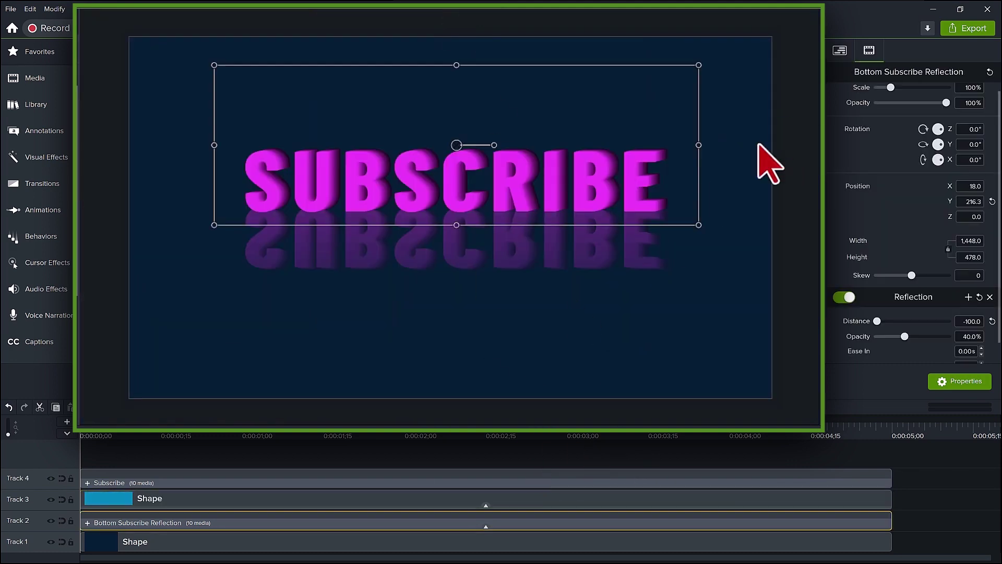
{"action": "left_click", "coordinate": [971, 336]}
{"action": "type", "text": "42"}
{"action": "key", "text": "Tab"}
{"action": "left_click_drag", "start_coordinate": [906, 336], "coordinate": [904, 337]}
{"action": "left_click", "coordinate": [963, 337]}
{"action": "type", "text": "40"}
{"action": "key", "text": "Return"}
{"action": "left_click_drag", "start_coordinate": [903, 500], "coordinate": [811, 519]}
Group the matte shape and reflection with Ctrl+G and rename the group 'Bottom Subscribe Reflection'.
{"action": "key", "text": "ctrl+g"}
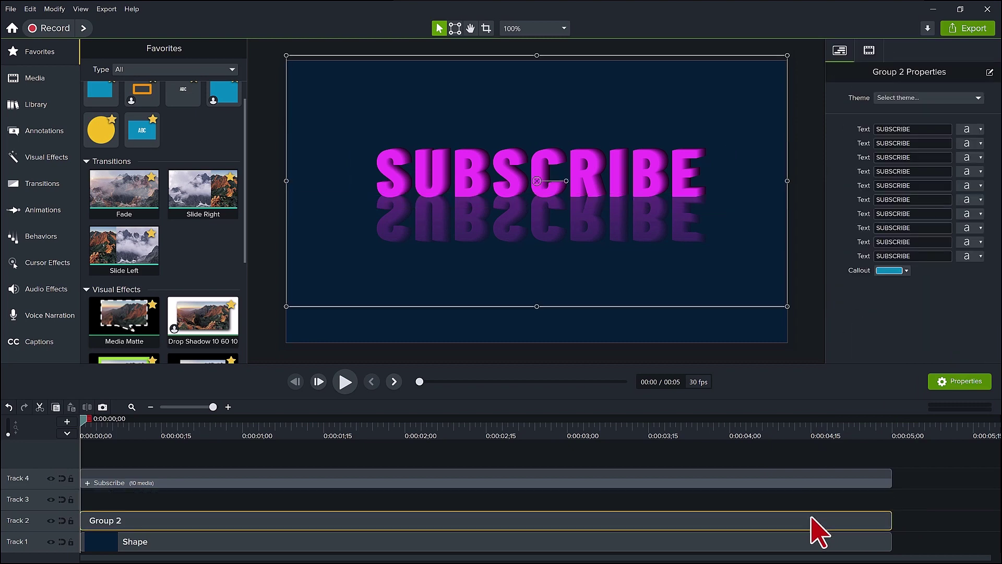
{"action": "right_click", "coordinate": [107, 522]}
{"action": "left_click", "coordinate": [148, 448]}
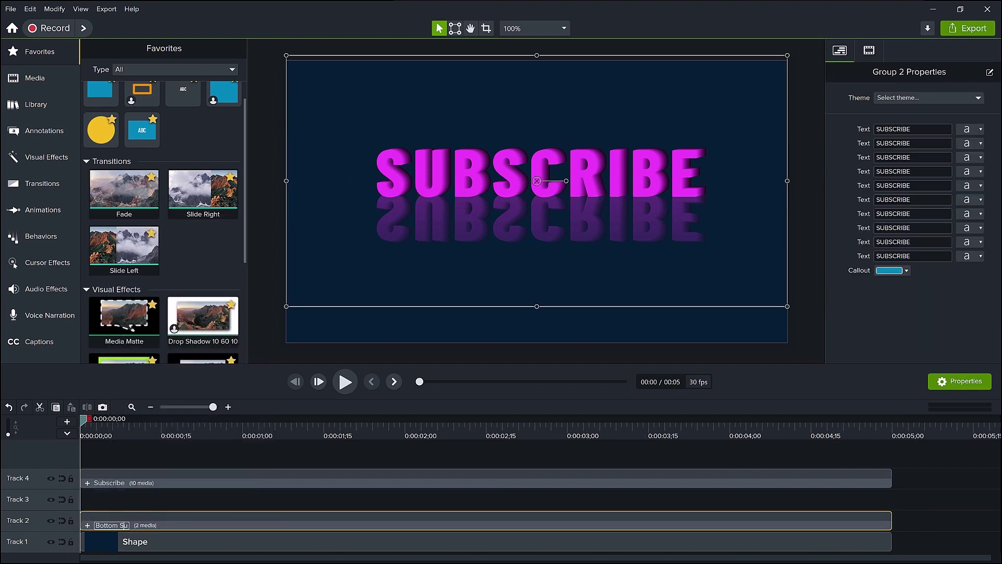
{"action": "key", "text": "Return"}
{"action": "scroll", "coordinate": [164, 219], "scroll_direction": "down", "scroll_amount": 1}
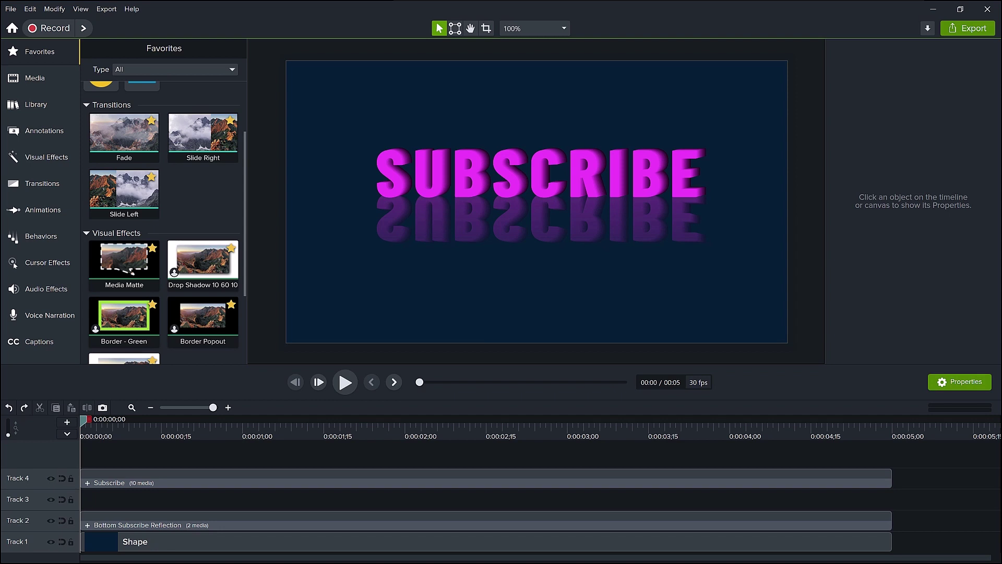
Add the Horizontal Fade Luminosity matte to Track 3 above the reflection and flip it -180°.
{"action": "left_click", "coordinate": [47, 104]}
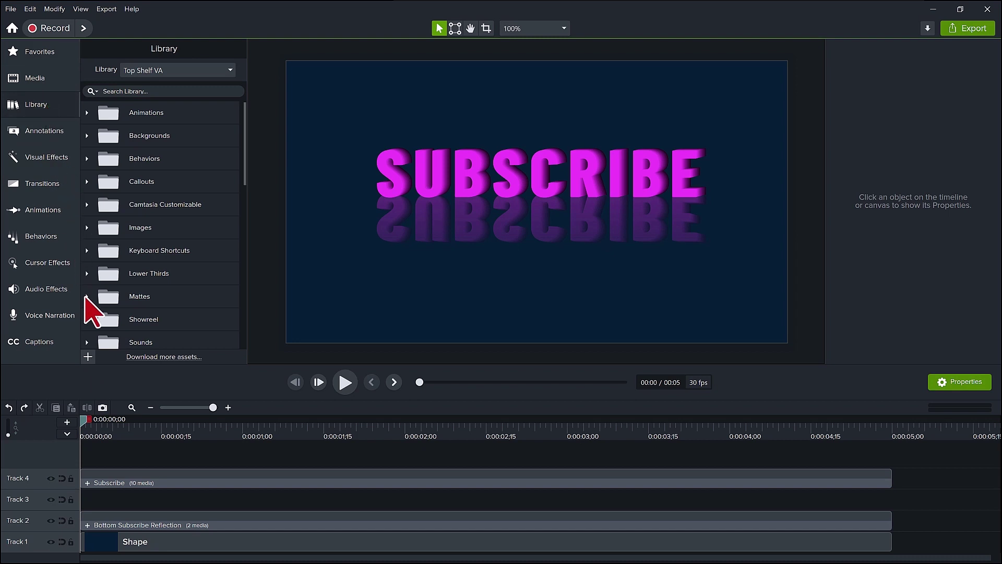
{"action": "left_click", "coordinate": [86, 297]}
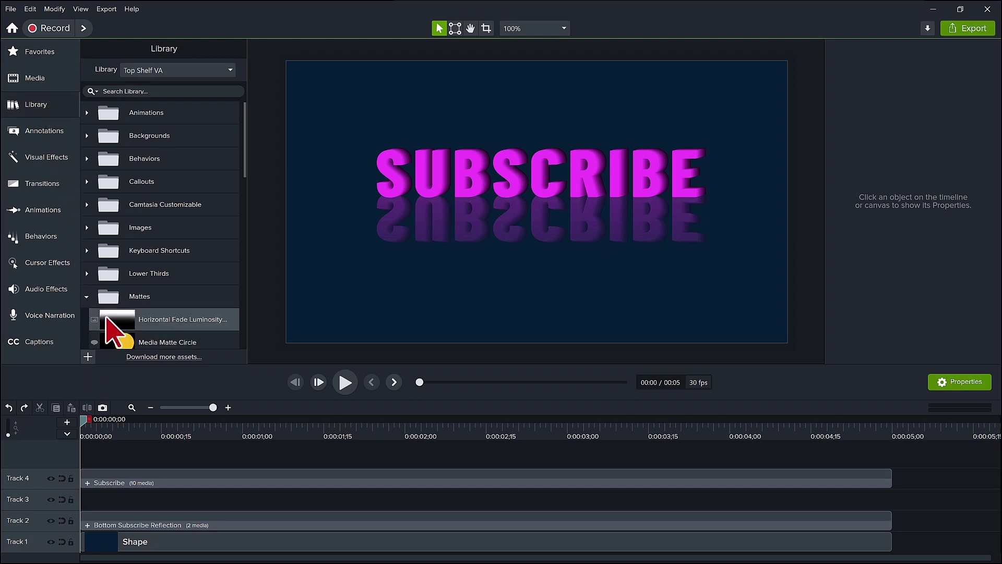
{"action": "left_click_drag", "start_coordinate": [107, 319], "coordinate": [85, 504]}
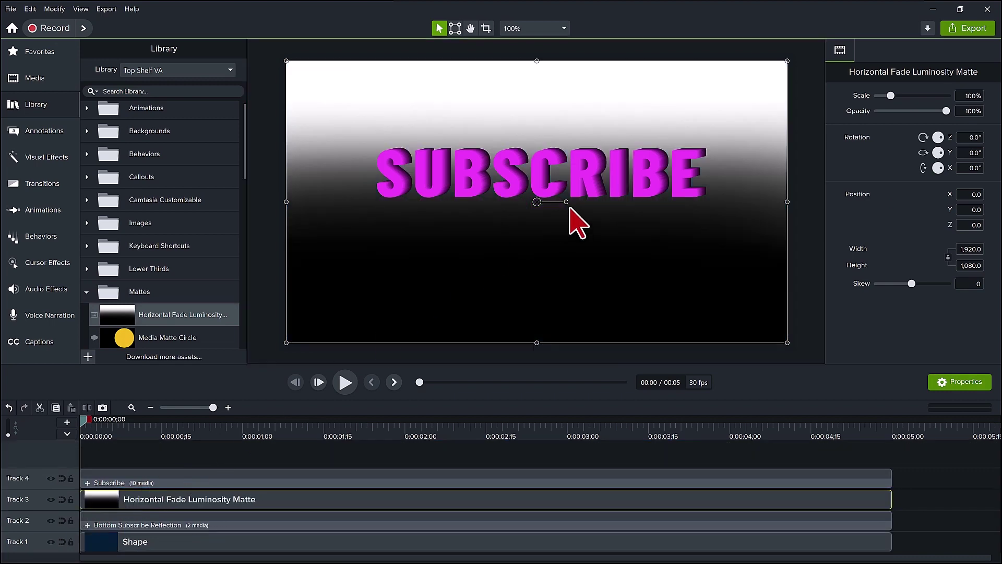
{"action": "left_click_drag", "start_coordinate": [565, 202], "coordinate": [466, 204]}
Apply a Media Matte in Luminosity Invert mode to the gradient and resize its top and bottom edges.
{"action": "left_click", "coordinate": [42, 54]}
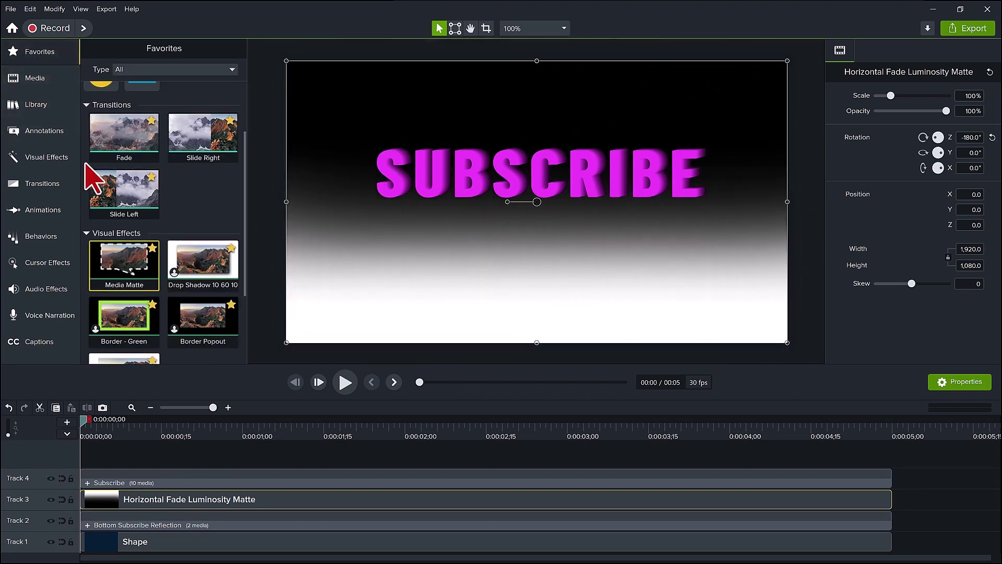
{"action": "left_click_drag", "start_coordinate": [130, 275], "coordinate": [219, 495]}
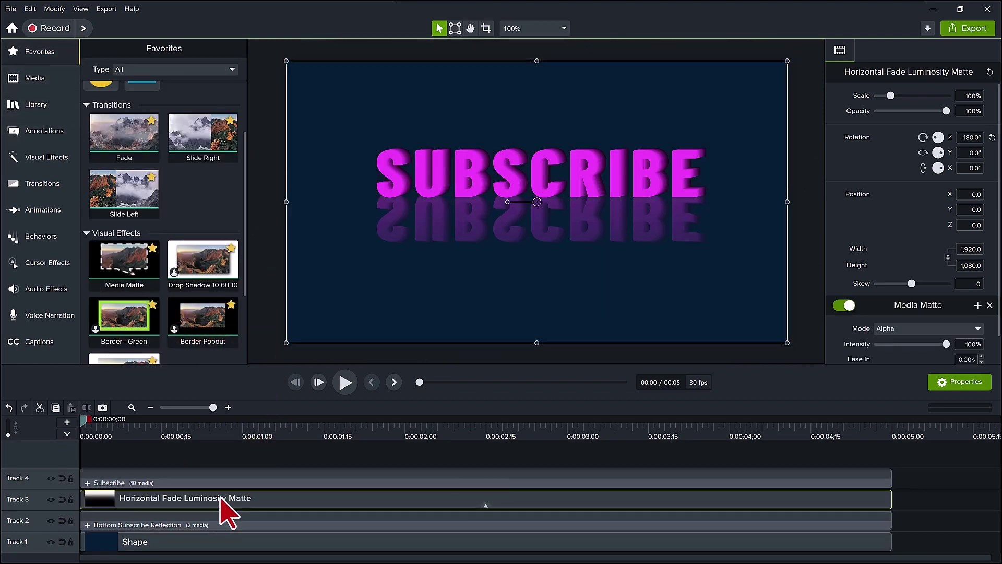
{"action": "left_click", "coordinate": [886, 330]}
{"action": "left_click", "coordinate": [889, 381]}
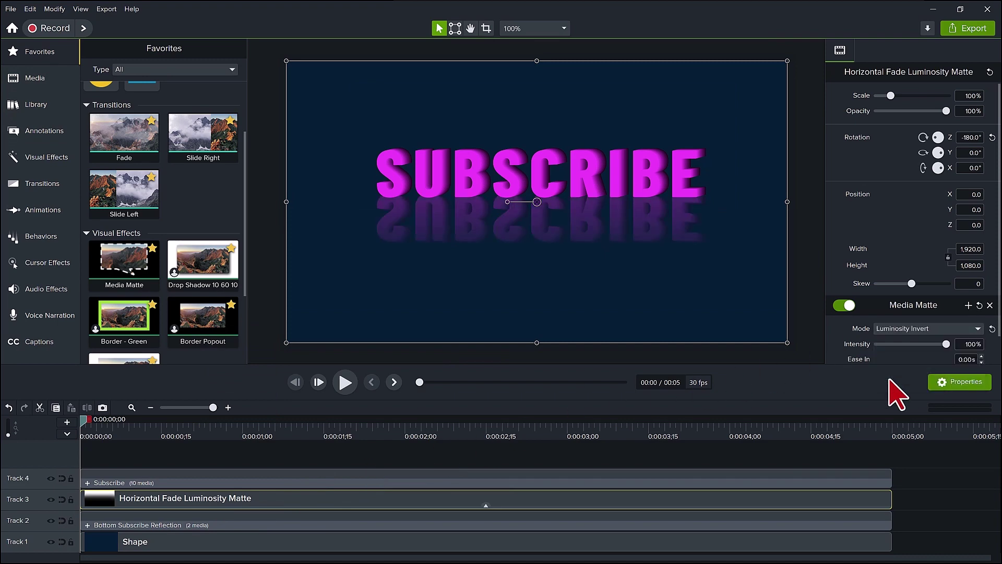
{"action": "left_click_drag", "start_coordinate": [537, 343], "coordinate": [532, 303]}
{"action": "left_click_drag", "start_coordinate": [544, 64], "coordinate": [541, 94]}
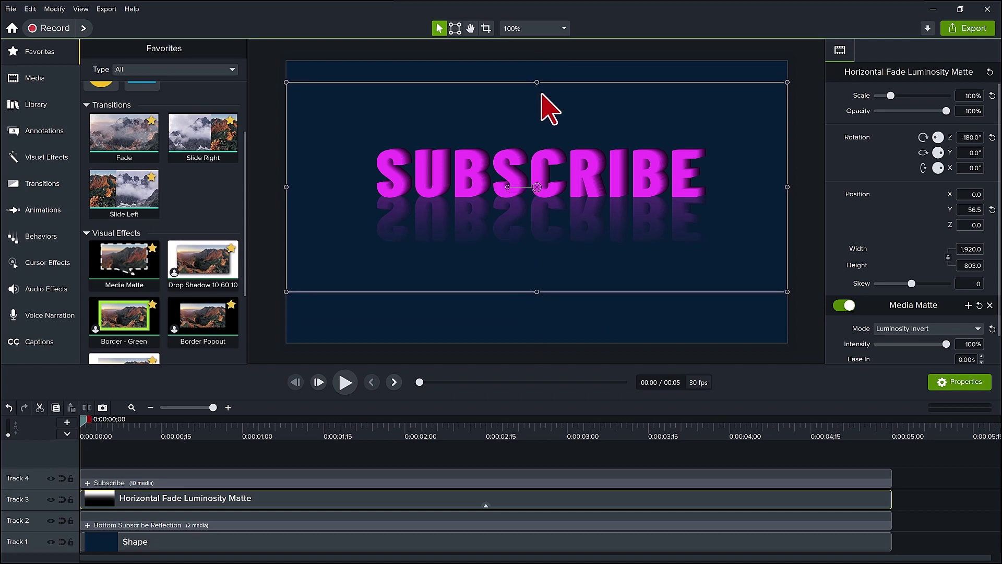
Raise the inner reflection clip's opacity to 60% and fine-tune the gradient matte's edge and intensity.
{"action": "double_click", "coordinate": [386, 526]}
{"action": "left_click", "coordinate": [385, 537]}
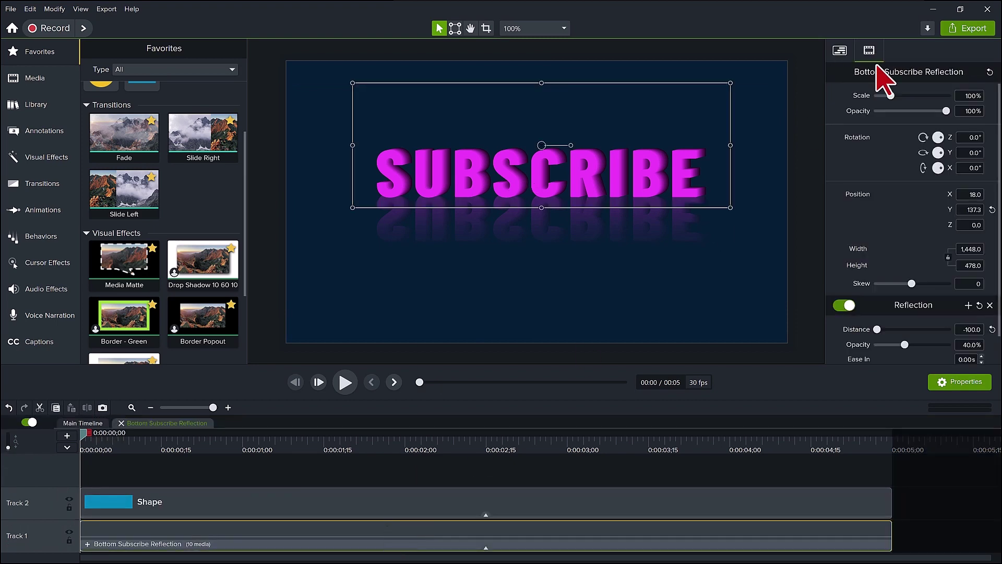
{"action": "left_click_drag", "start_coordinate": [907, 347], "coordinate": [920, 349]}
{"action": "left_click", "coordinate": [122, 424]}
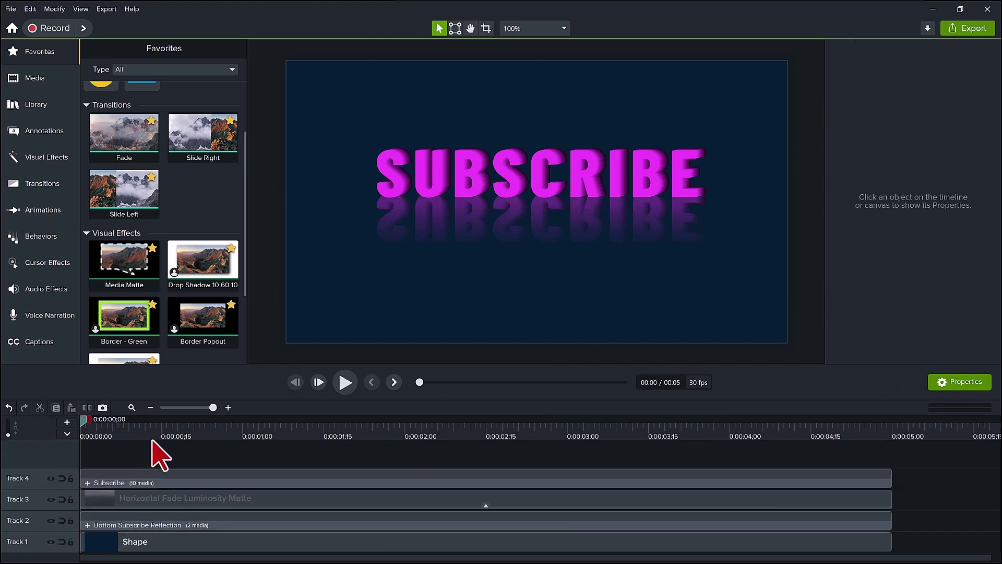
{"action": "left_click", "coordinate": [321, 501]}
{"action": "left_click_drag", "start_coordinate": [536, 291], "coordinate": [537, 287]}
{"action": "left_click_drag", "start_coordinate": [945, 344], "coordinate": [947, 344]}
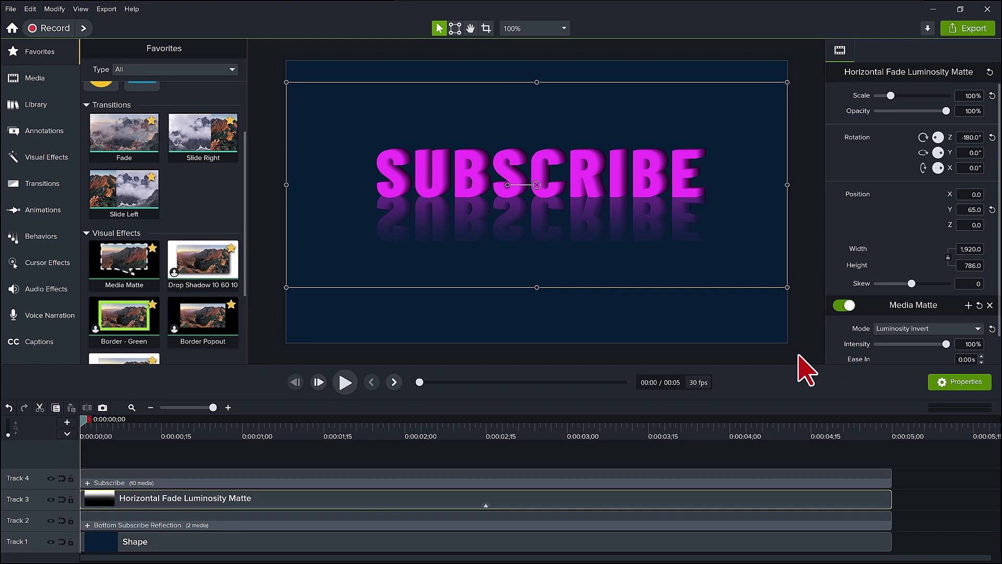
Add a Drop Shadow visual effect to the SUBSCRIBE group.
{"action": "left_click", "coordinate": [35, 158]}
{"action": "scroll", "coordinate": [208, 250], "scroll_direction": "down", "scroll_amount": 5}
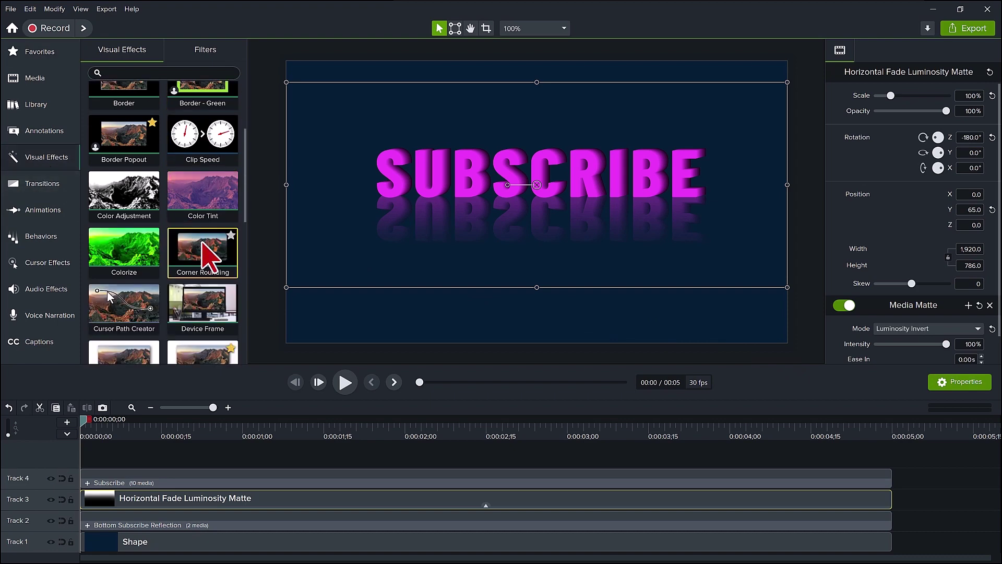
{"action": "scroll", "coordinate": [206, 253], "scroll_direction": "down", "scroll_amount": 1}
{"action": "left_click_drag", "start_coordinate": [130, 303], "coordinate": [212, 479]}
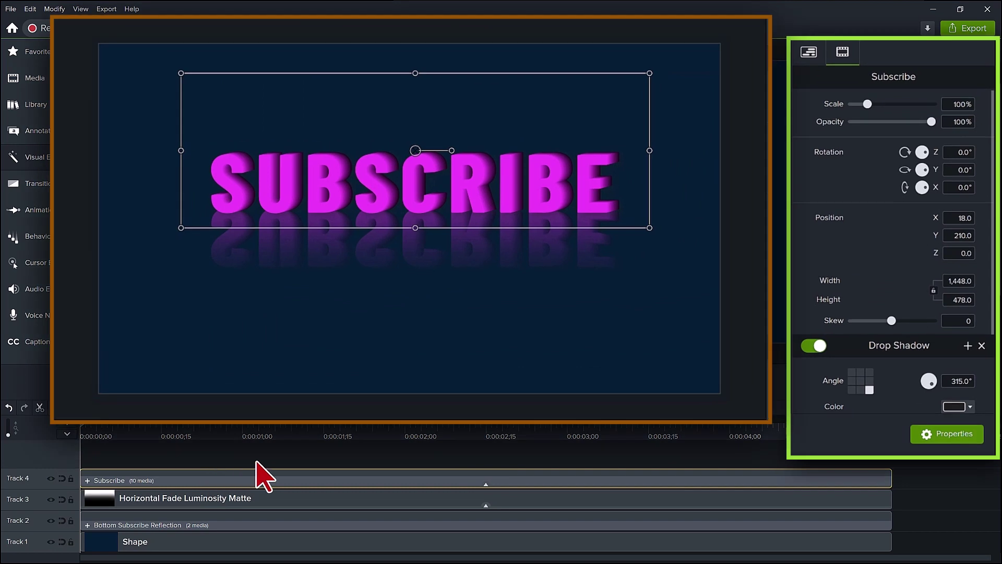
Set the drop shadow to a centred angle, magenta colour, opacity 100 and blur 20.
{"action": "left_click", "coordinate": [861, 380]}
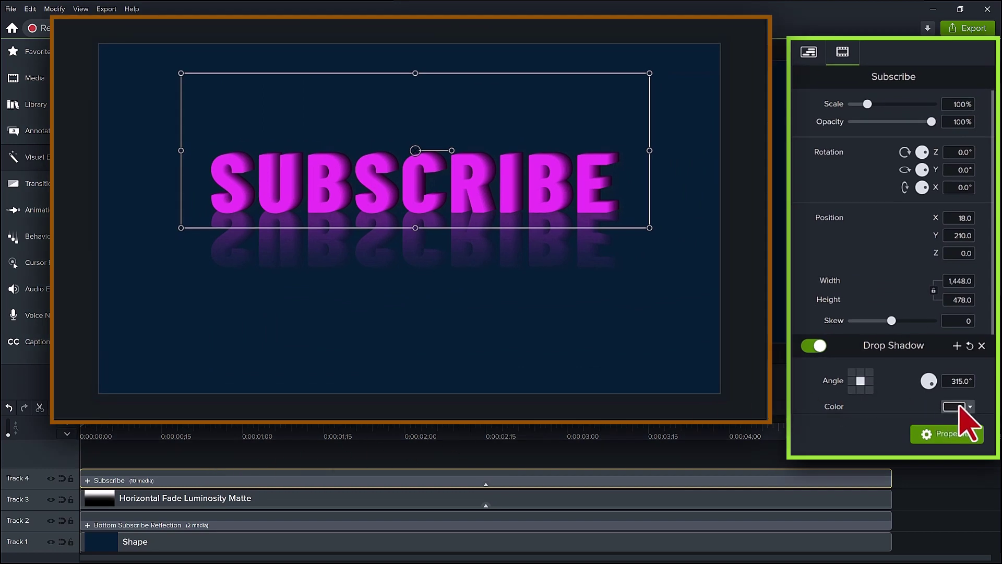
{"action": "left_click", "coordinate": [959, 407]}
{"action": "left_click", "coordinate": [968, 442]}
{"action": "left_click", "coordinate": [966, 300]}
{"action": "left_click", "coordinate": [946, 339]}
{"action": "type", "text": "100"}
{"action": "left_click", "coordinate": [960, 356]}
{"action": "type", "text": "20"}
{"action": "key", "text": "Return"}
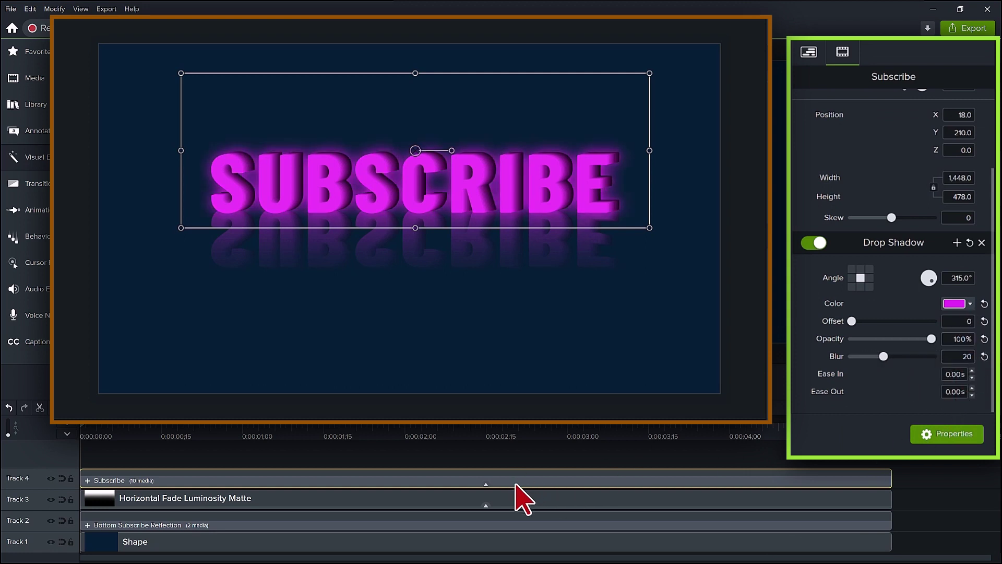
{"action": "left_click", "coordinate": [486, 485]}
Copy the drop shadow effect from the SUBSCRIBE clip.
{"action": "left_click", "coordinate": [471, 480]}
{"action": "right_click", "coordinate": [474, 483]}
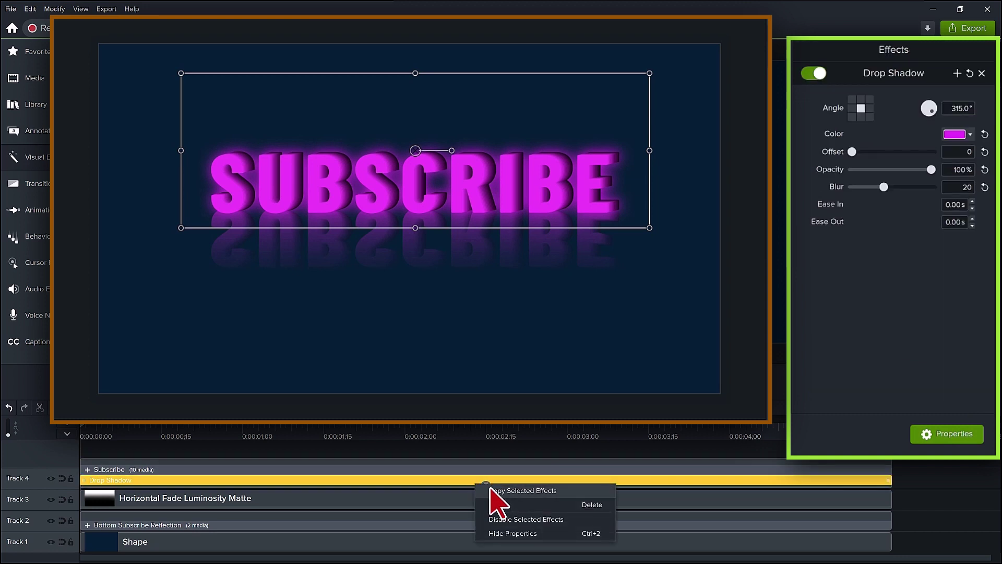
{"action": "left_click", "coordinate": [490, 490]}
{"action": "left_click", "coordinate": [488, 486]}
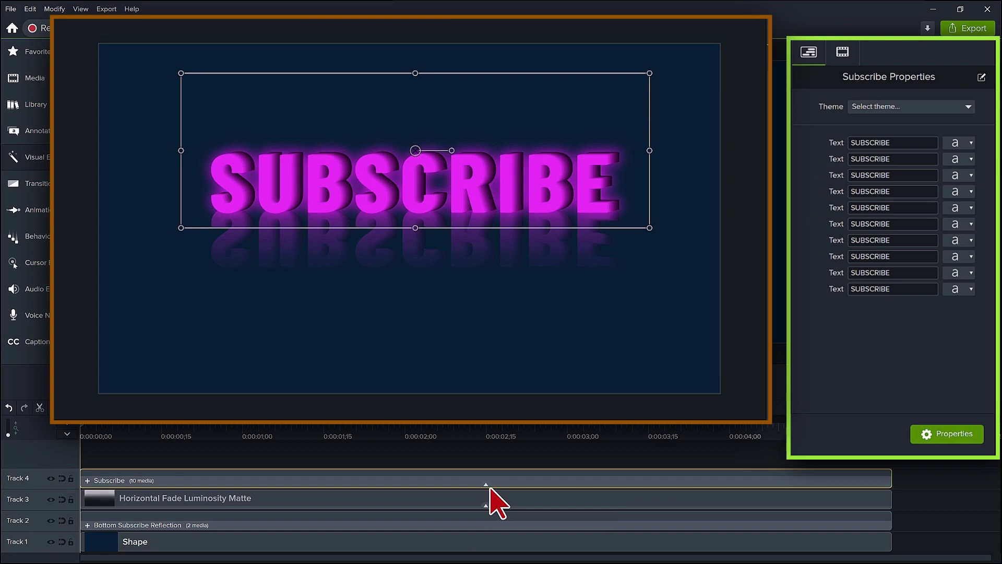
Paste the drop shadow onto the reflection group inside Bottom Subscribe Reflection.
{"action": "double_click", "coordinate": [454, 524]}
{"action": "left_click", "coordinate": [437, 544]}
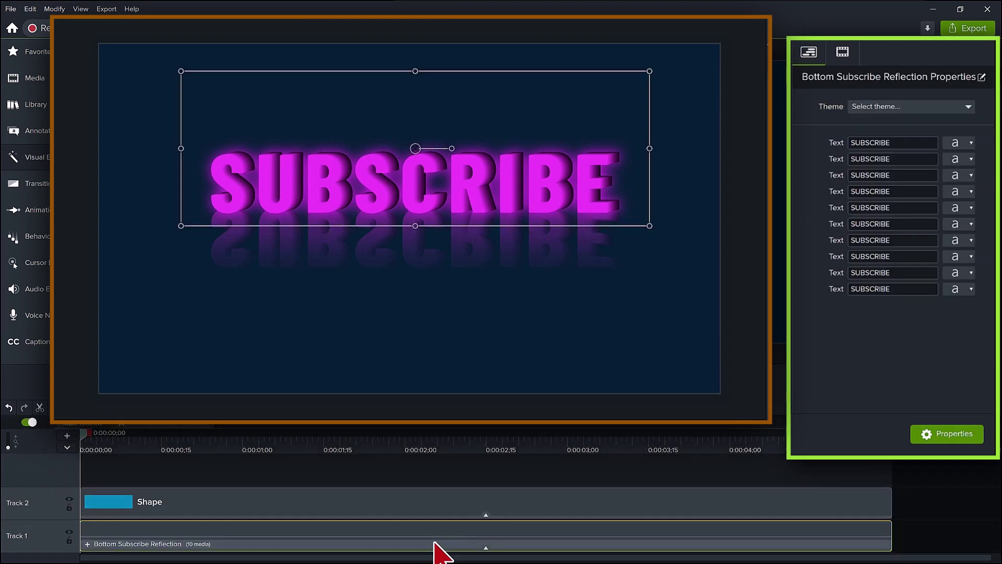
{"action": "right_click", "coordinate": [434, 543]}
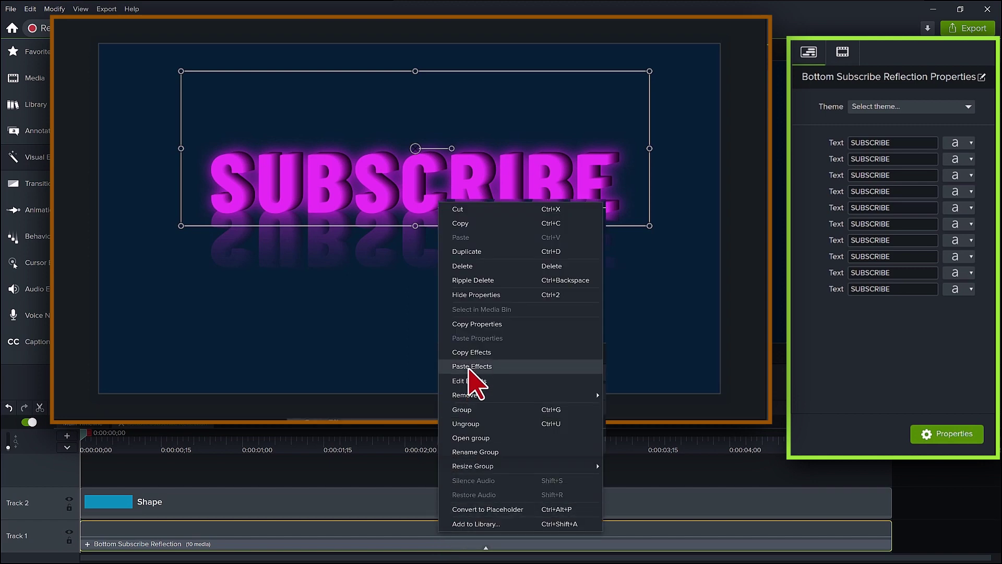
{"action": "left_click", "coordinate": [468, 367]}
Soften the reflection's drop shadow blur to 15.
{"action": "left_click", "coordinate": [837, 52]}
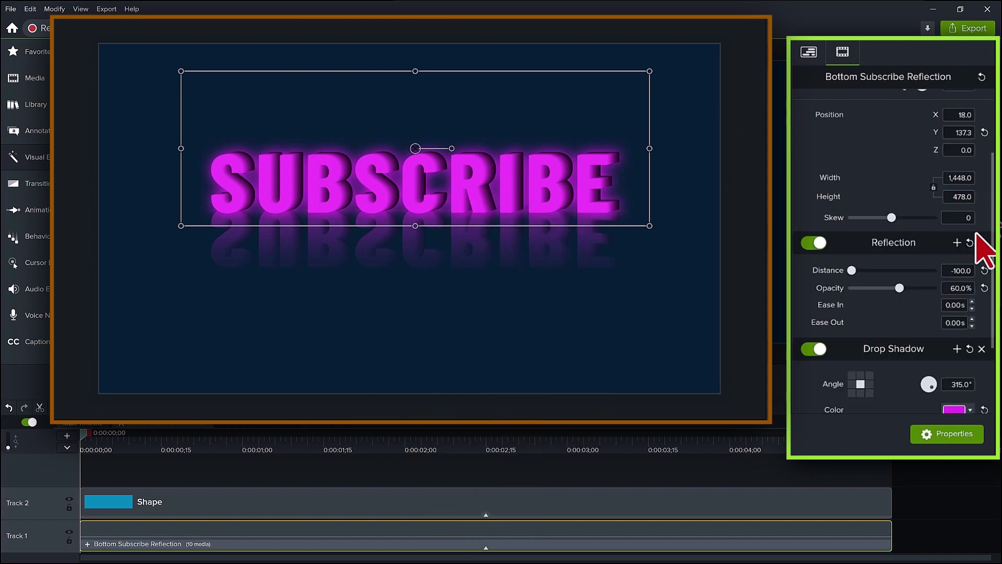
{"action": "scroll", "coordinate": [985, 250], "scroll_direction": "down", "scroll_amount": 4}
{"action": "left_click", "coordinate": [964, 357]}
{"action": "type", "text": "15"}
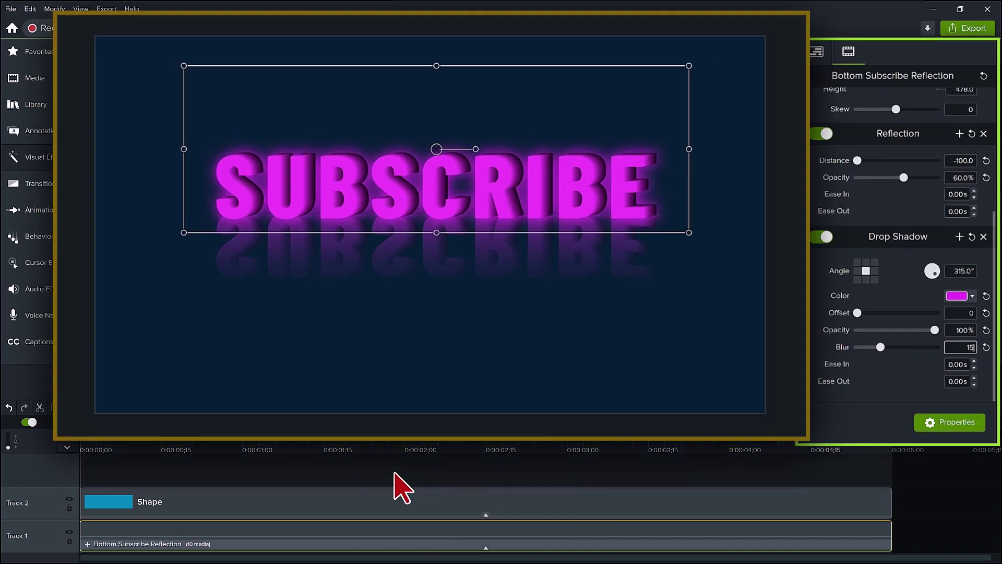
{"action": "left_click", "coordinate": [397, 488]}
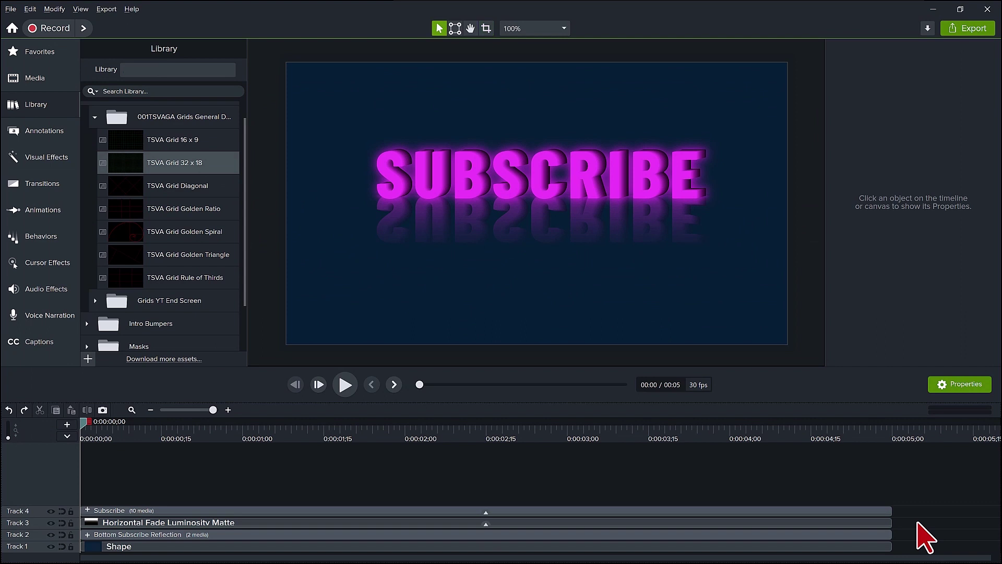
Add the TSVA Grid 32 x 18 to the timeline at 50% opacity.
{"action": "right_click", "coordinate": [157, 169]}
{"action": "left_click", "coordinate": [177, 176]}
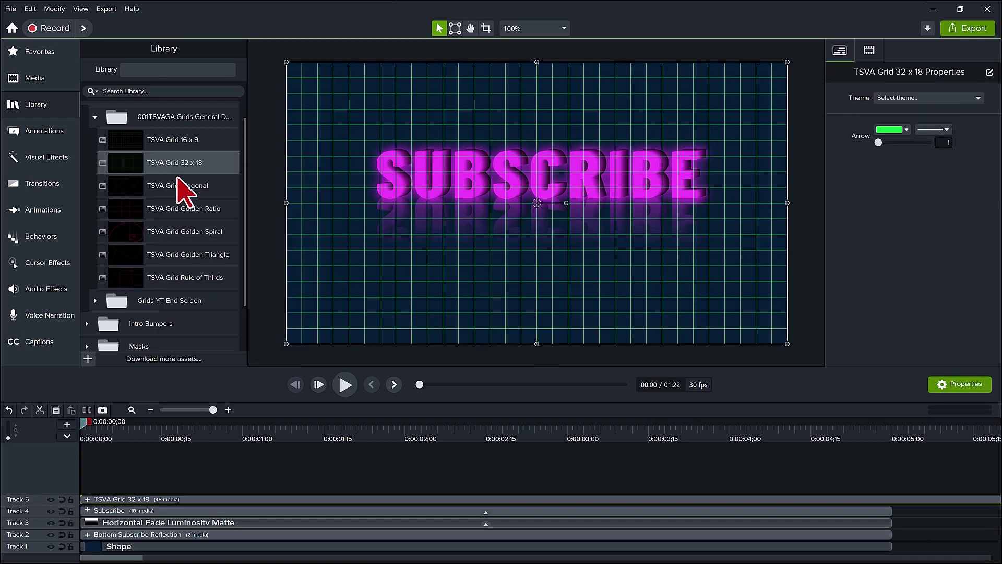
{"action": "left_click", "coordinate": [869, 50]}
{"action": "left_click", "coordinate": [969, 110]}
{"action": "type", "text": "50"}
{"action": "key", "text": "Return"}
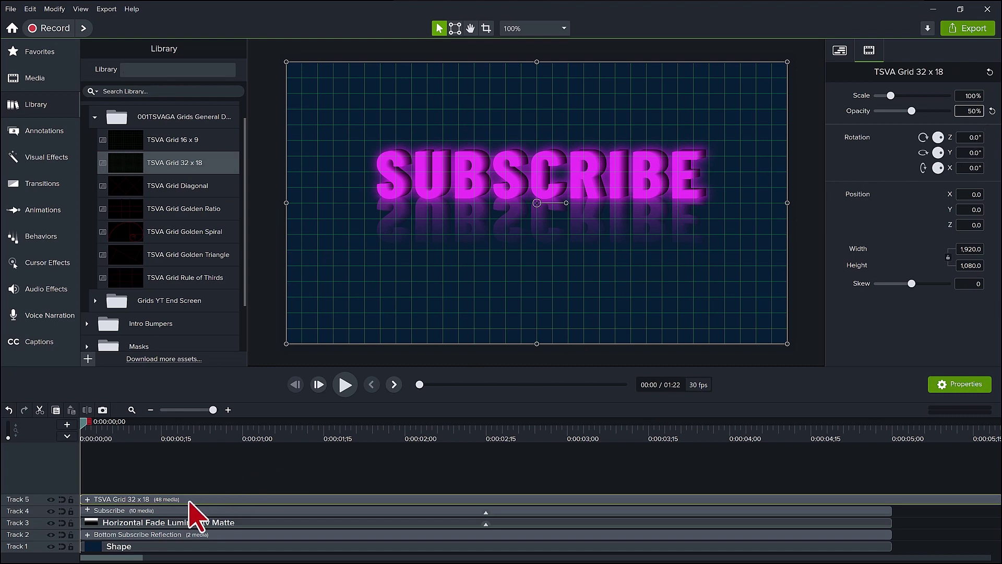
Duplicate the grid onto a new track and make its lines white.
{"action": "key", "text": "ctrl+c"}
{"action": "key", "text": "ctrl+v"}
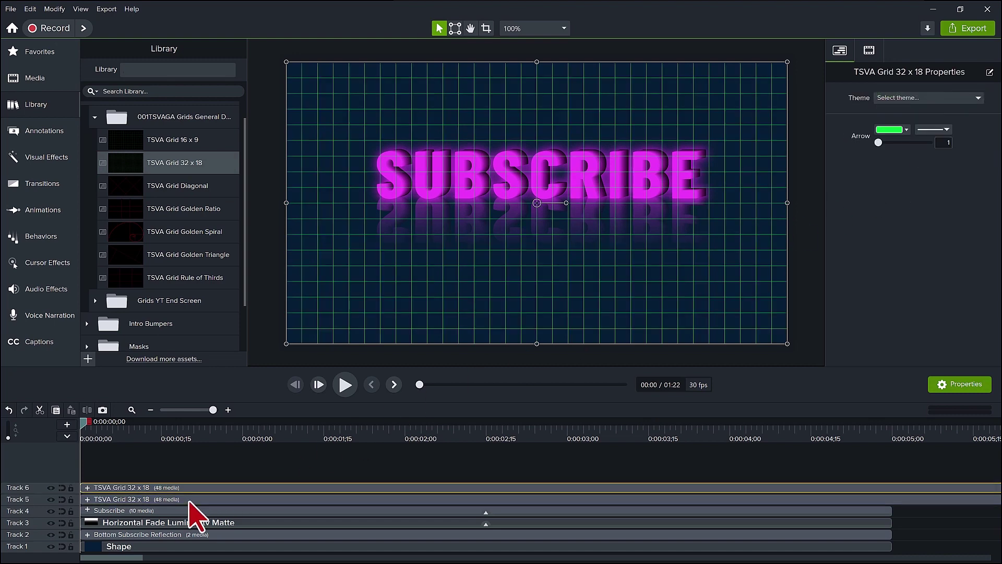
{"action": "left_click", "coordinate": [907, 130]}
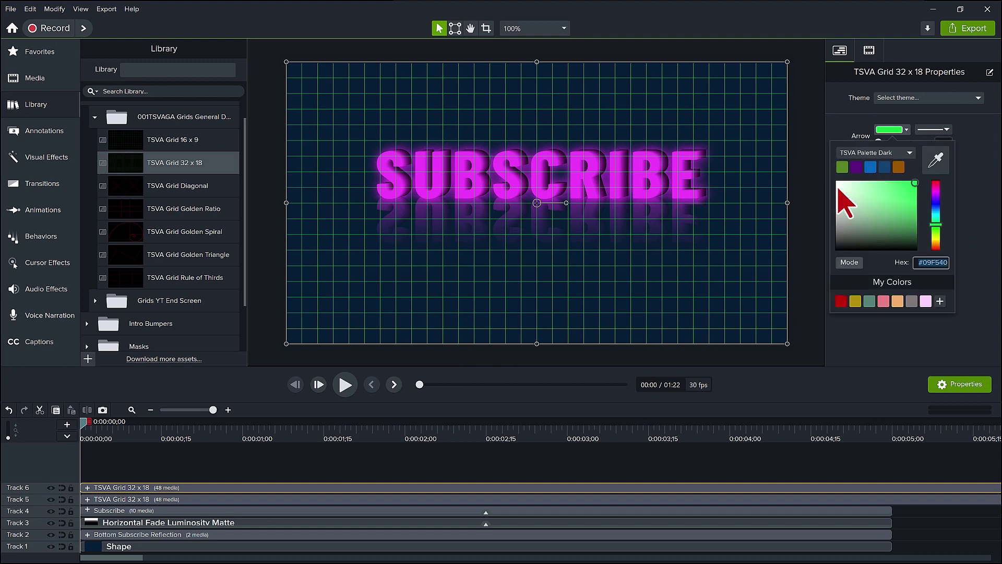
{"action": "left_click_drag", "start_coordinate": [837, 189], "coordinate": [832, 174]}
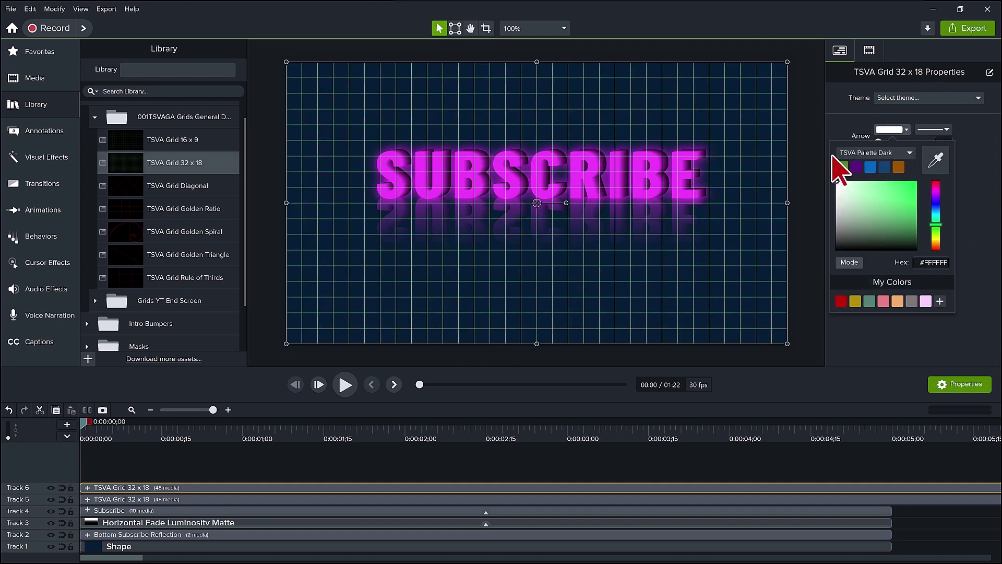
Adjust the top grid's opacity toward 60% and nudge it down to Y -30.
{"action": "left_click", "coordinate": [869, 52]}
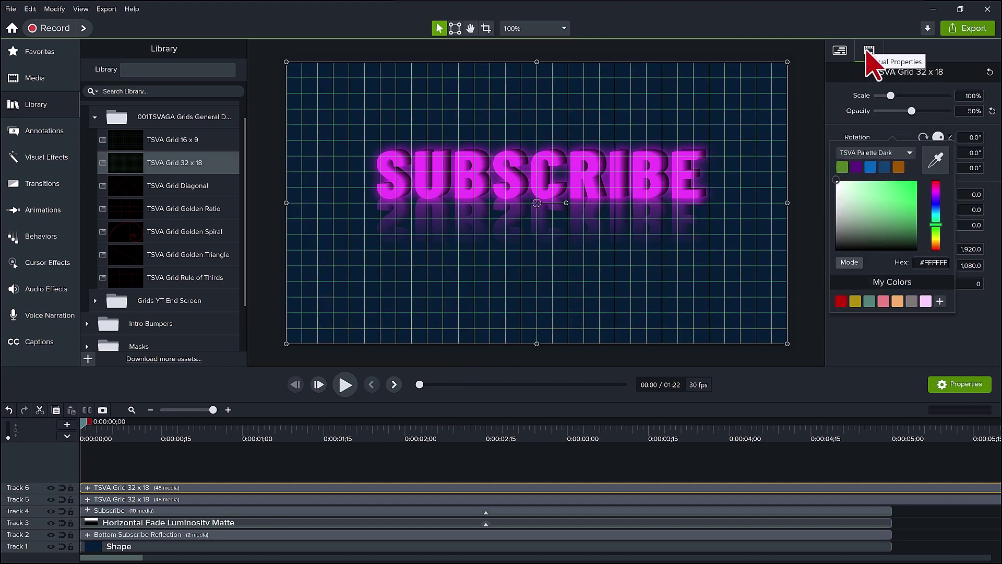
{"action": "left_click", "coordinate": [979, 110]}
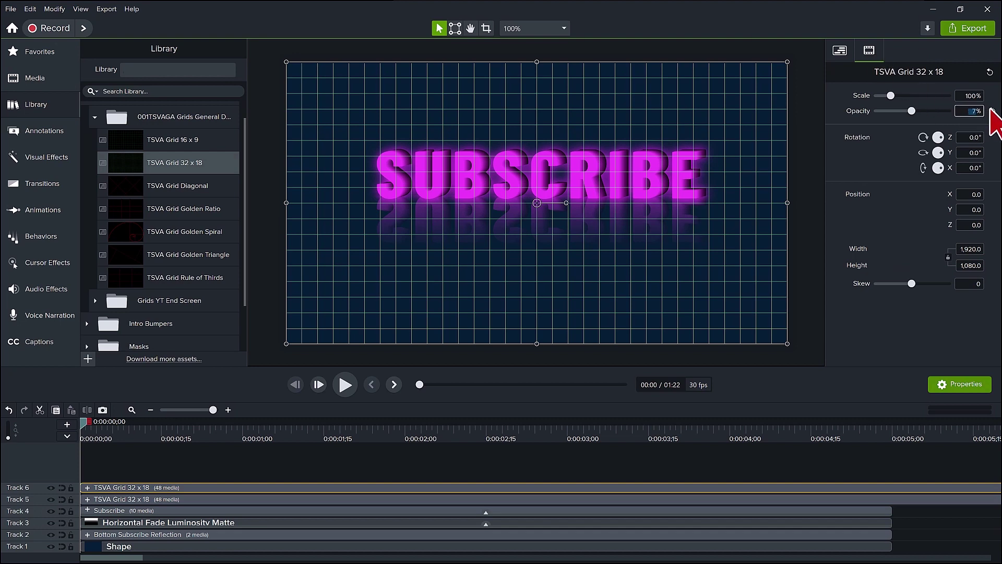
{"action": "type", "text": "70"}
{"action": "key", "text": "Return"}
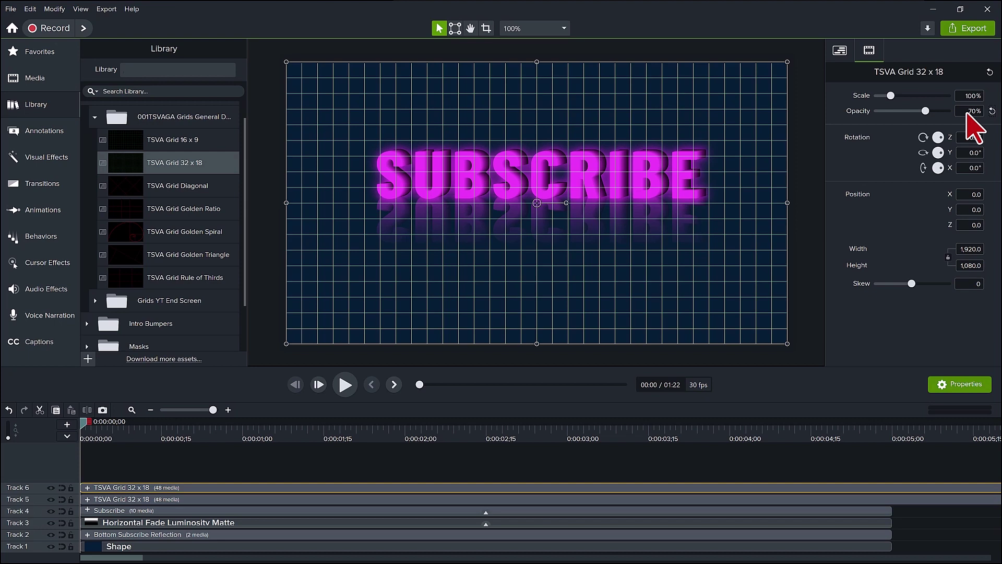
{"action": "key", "text": "Down"}
{"action": "key", "text": "Down"}
{"action": "key", "text": "Down"}
{"action": "key", "text": "Down"}
{"action": "key", "text": "Down"}
{"action": "key", "text": "Down"}
{"action": "key", "text": "Down"}
{"action": "key", "text": "Down"}
{"action": "key", "text": "Down"}
{"action": "key", "text": "Down"}
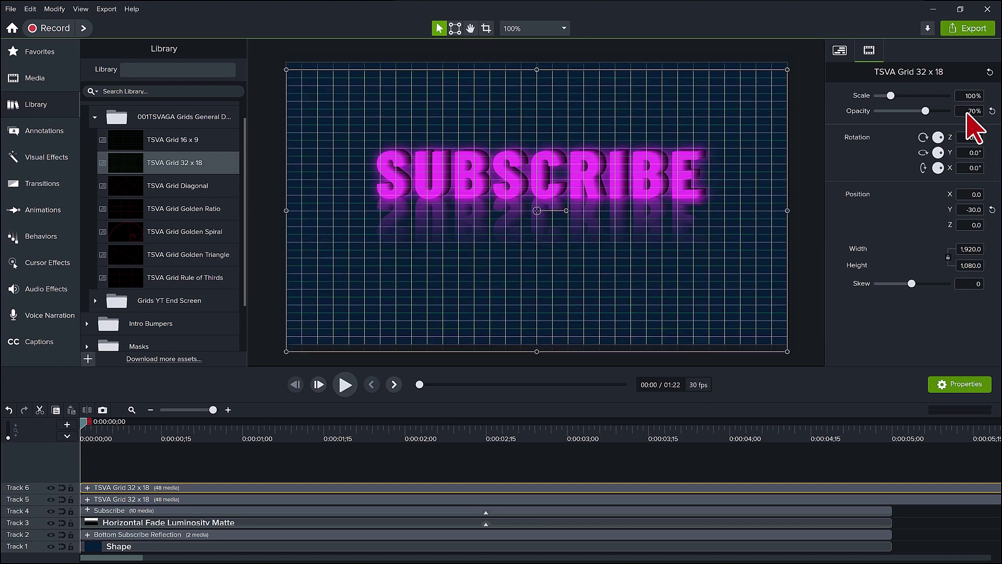
{"action": "left_click", "coordinate": [966, 112]}
Open the Bottom Subscribe Reflection group and crop away its top edge.
{"action": "left_click", "coordinate": [87, 534]}
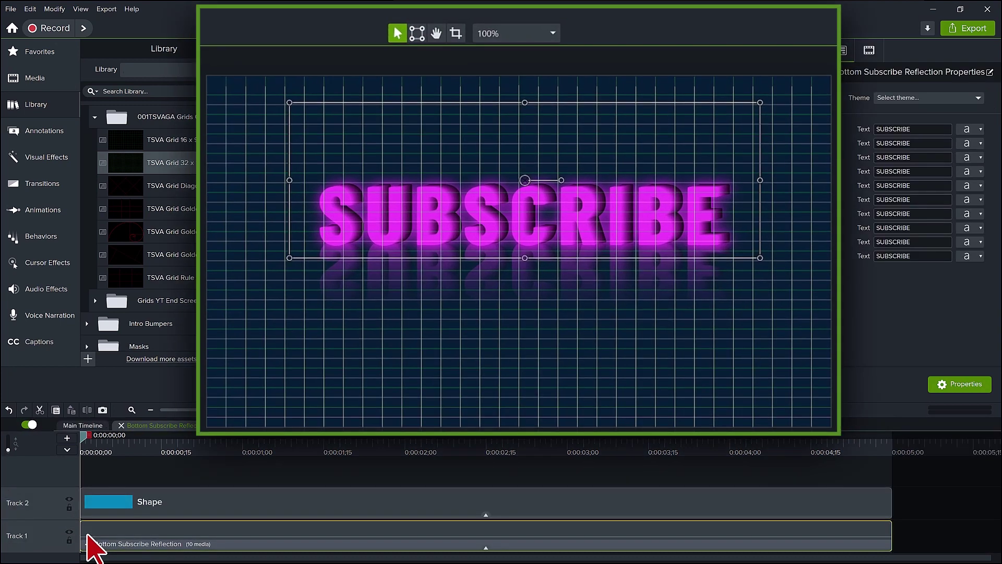
{"action": "key", "text": "alt"}
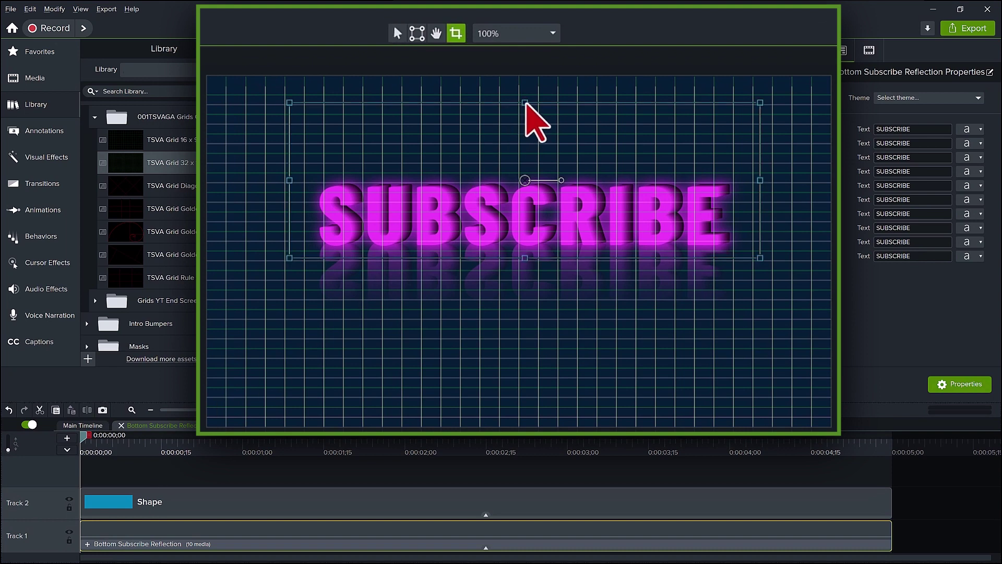
{"action": "left_click_drag", "start_coordinate": [525, 103], "coordinate": [527, 172]}
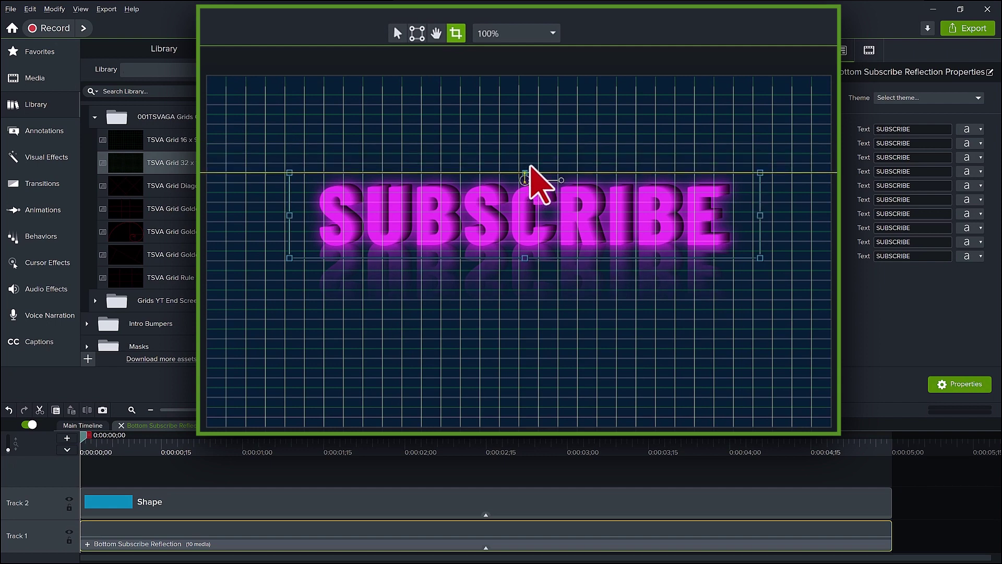
Corner-pin the reflection's top corners inward and level so it flares outward below.
{"action": "left_click", "coordinate": [422, 35]}
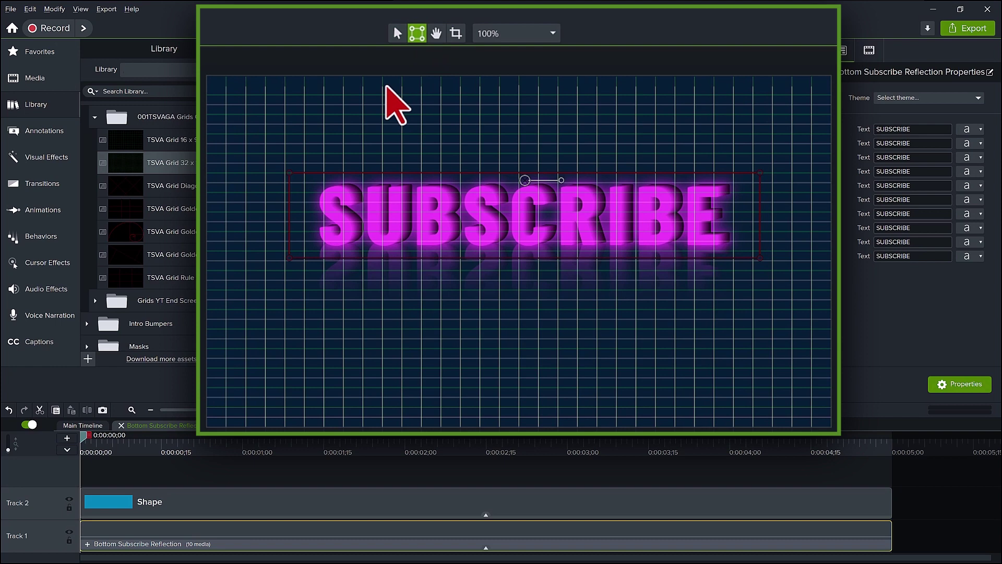
{"action": "left_click_drag", "start_coordinate": [289, 173], "coordinate": [323, 222]}
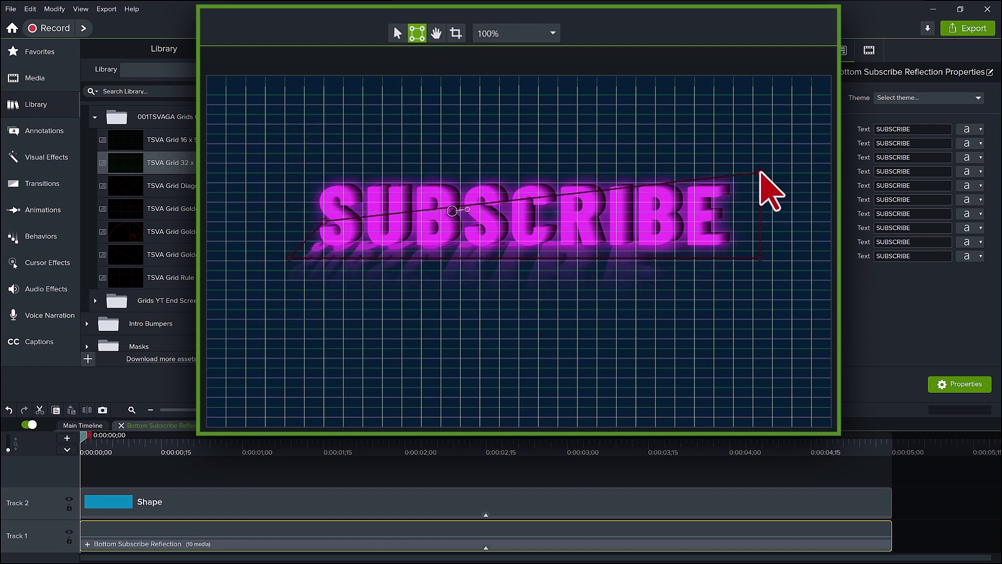
{"action": "left_click_drag", "start_coordinate": [760, 172], "coordinate": [676, 224]}
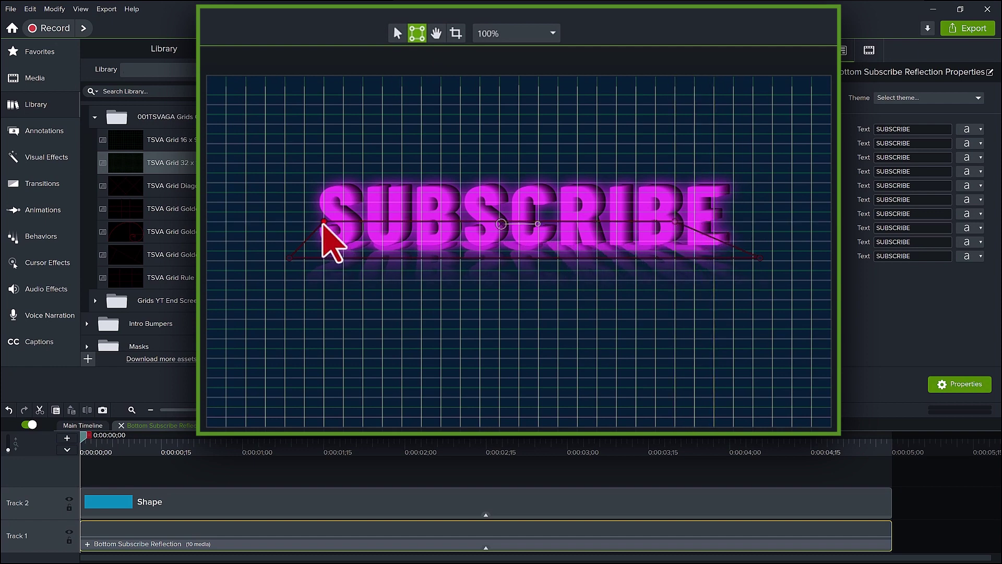
{"action": "left_click_drag", "start_coordinate": [324, 222], "coordinate": [363, 230]}
{"action": "left_click_drag", "start_coordinate": [675, 224], "coordinate": [674, 231]}
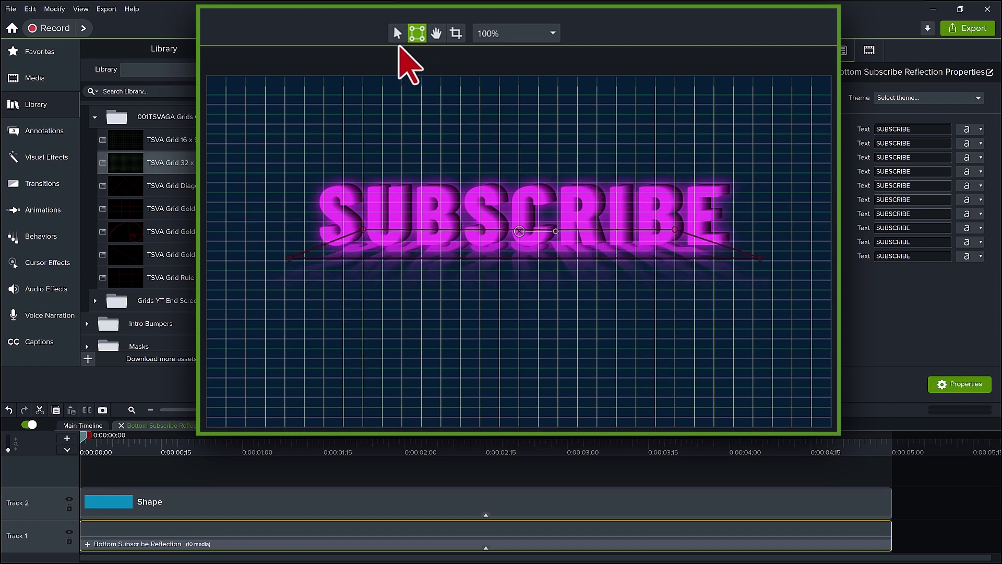
{"action": "left_click", "coordinate": [397, 33]}
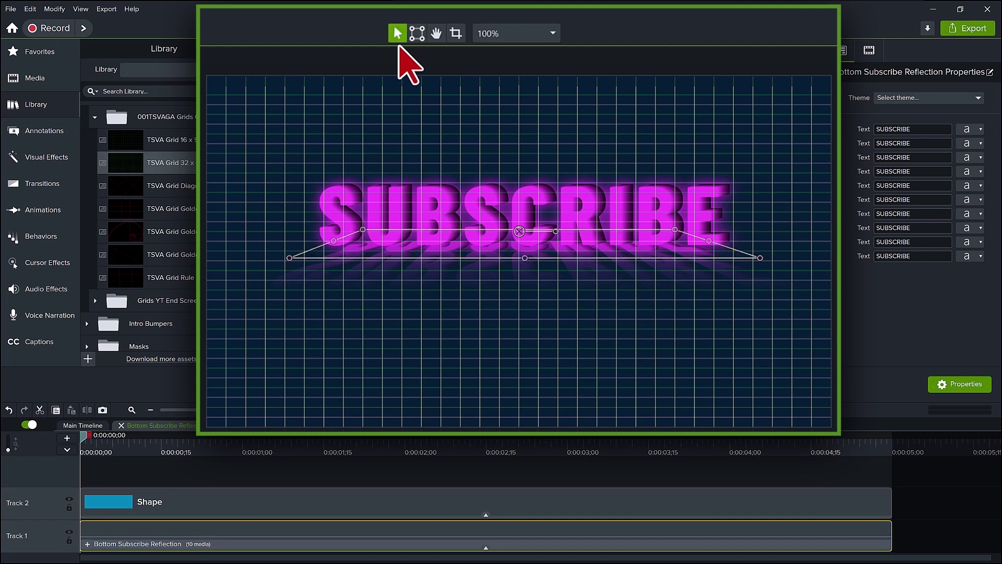
Hide and lock both grid tracks on the main timeline.
{"action": "left_click", "coordinate": [87, 427]}
{"action": "left_click", "coordinate": [50, 488]}
{"action": "left_click", "coordinate": [50, 499]}
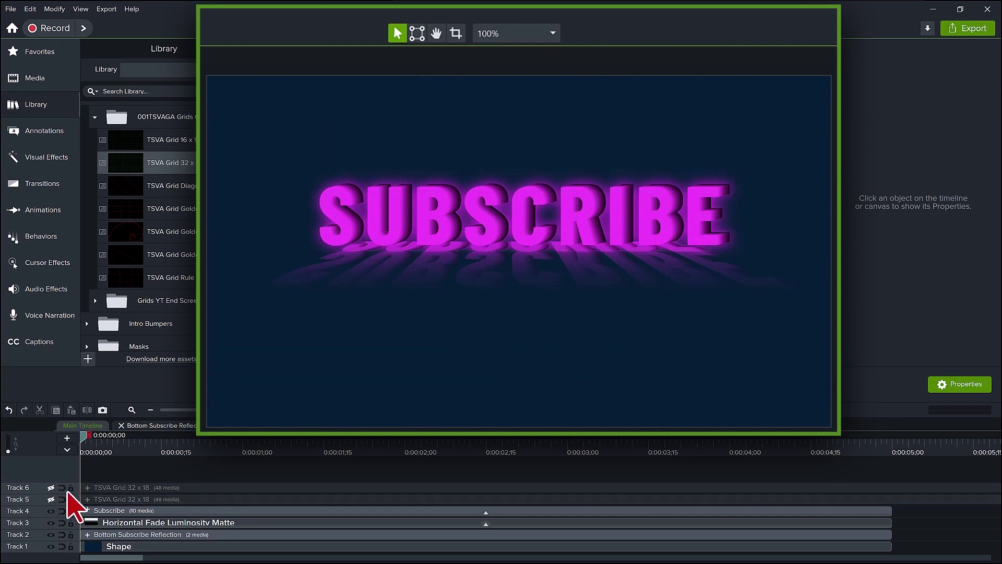
{"action": "left_click", "coordinate": [71, 487]}
{"action": "left_click", "coordinate": [71, 499]}
Nudge the Bottom Subscribe Reflection up three steps and show both grid tracks again.
{"action": "left_click", "coordinate": [205, 534]}
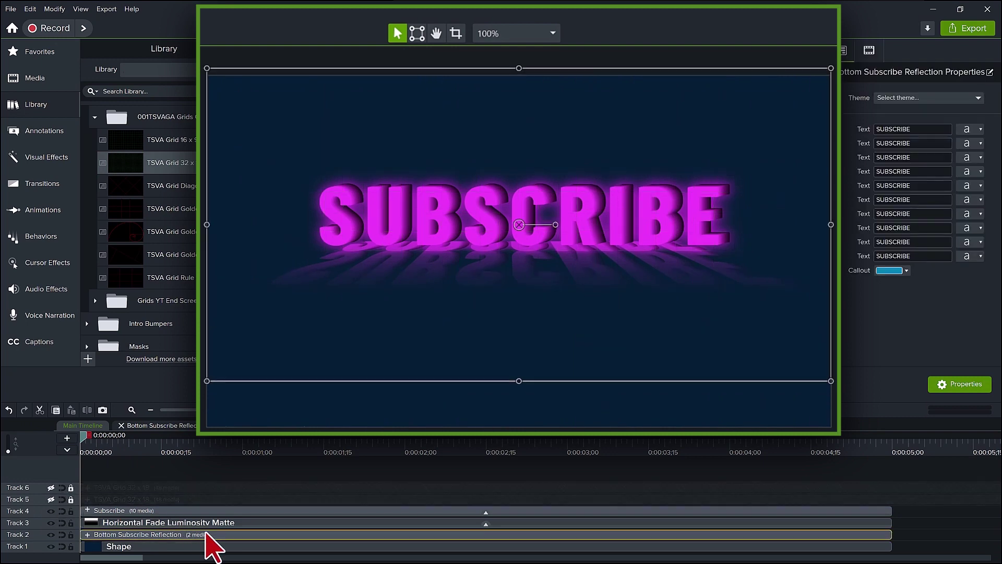
{"action": "key", "text": "Up"}
{"action": "key", "text": "Up"}
{"action": "key", "text": "Up"}
{"action": "key", "text": "Up"}
{"action": "key", "text": "Up"}
{"action": "key", "text": "Up"}
{"action": "key", "text": "Up"}
{"action": "key", "text": "Up"}
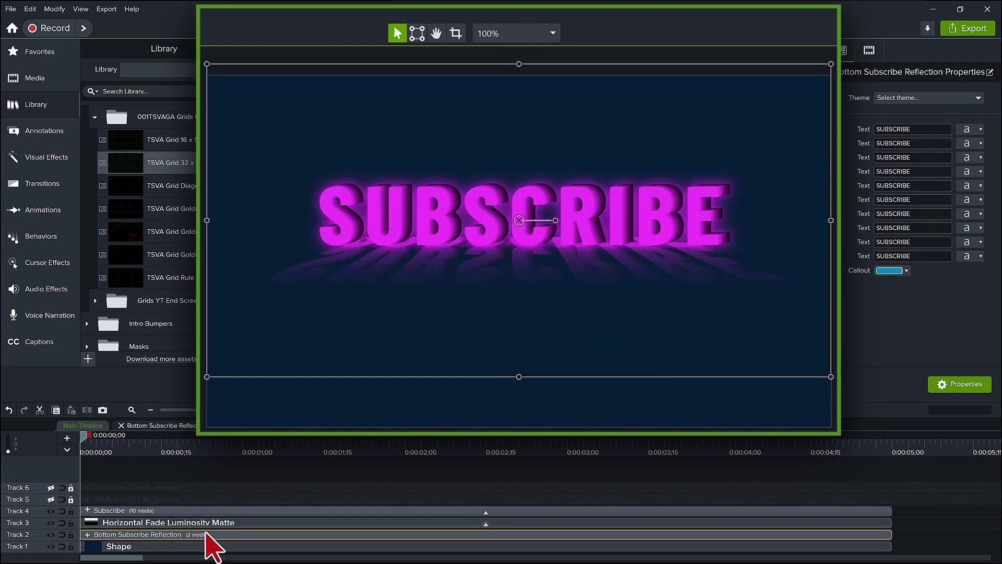
{"action": "key", "text": "Up"}
{"action": "key", "text": "Up"}
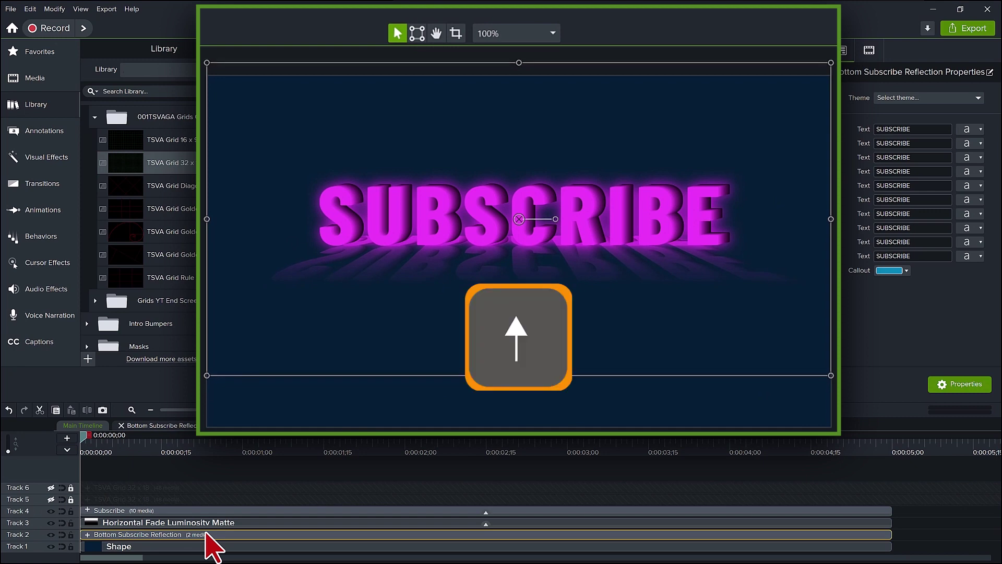
{"action": "key", "text": "Up"}
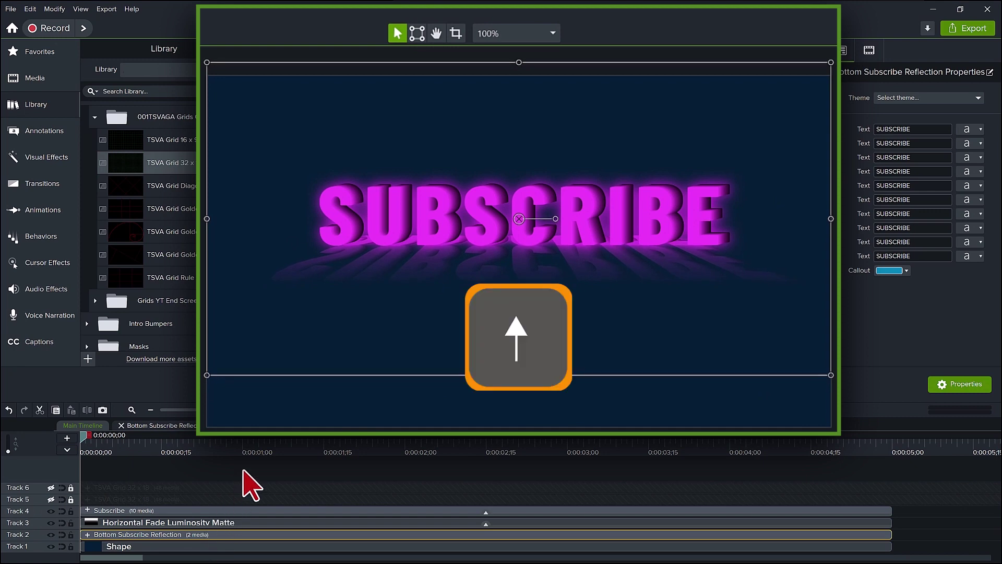
{"action": "left_click", "coordinate": [51, 488]}
{"action": "left_click", "coordinate": [50, 500]}
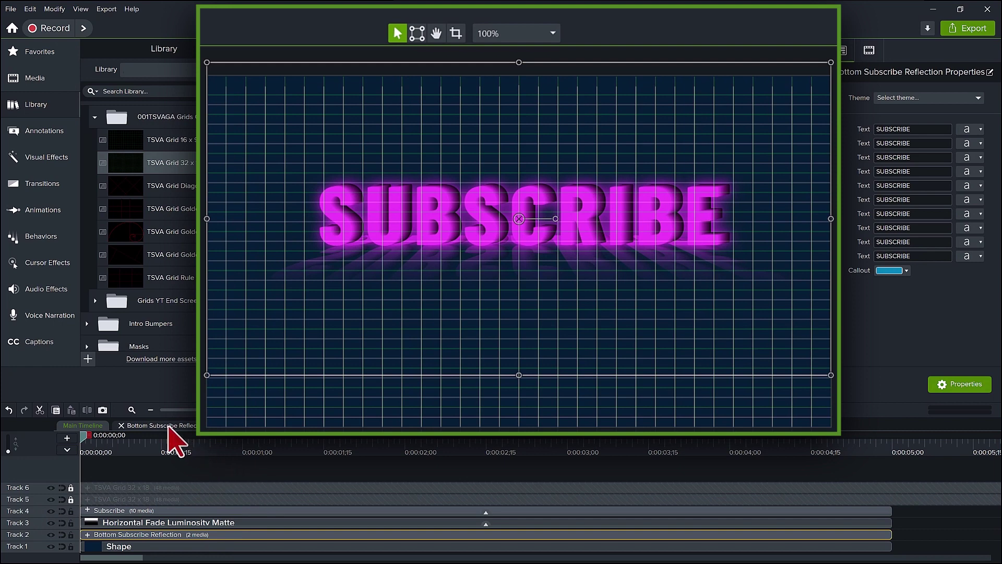
Inside the reflection group, nudge the mask Shape slightly downward.
{"action": "left_click", "coordinate": [124, 426]}
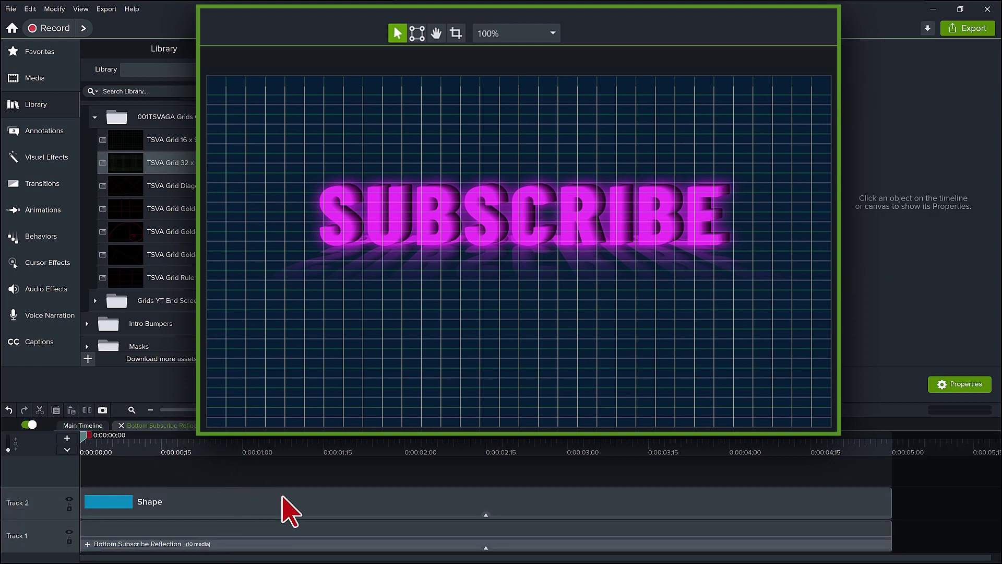
{"action": "left_click", "coordinate": [331, 504]}
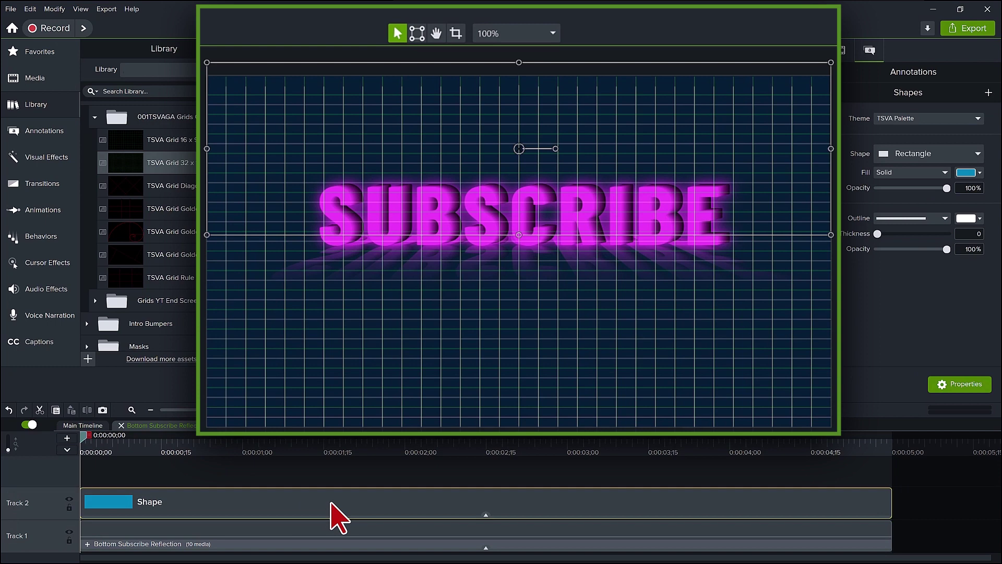
{"action": "key", "text": "Down"}
{"action": "key", "text": "Down"}
{"action": "key", "text": "Down"}
{"action": "key", "text": "Down"}
{"action": "key", "text": "Down"}
{"action": "key", "text": "Down"}
{"action": "key", "text": "Down"}
{"action": "key", "text": "Down"}
{"action": "key", "text": "Down"}
{"action": "key", "text": "Down"}
{"action": "key", "text": "Down"}
{"action": "key", "text": "Down"}
{"action": "key", "text": "Down"}
{"action": "key", "text": "Tab"}
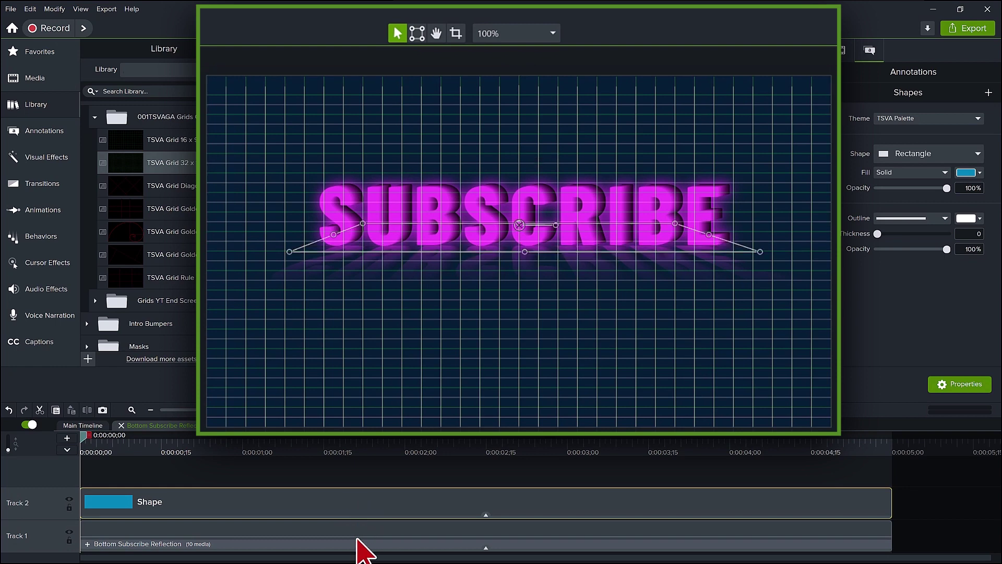
Corner-pin the reflection clip's left corner slightly outward to widen the fan.
{"action": "left_click", "coordinate": [357, 538]}
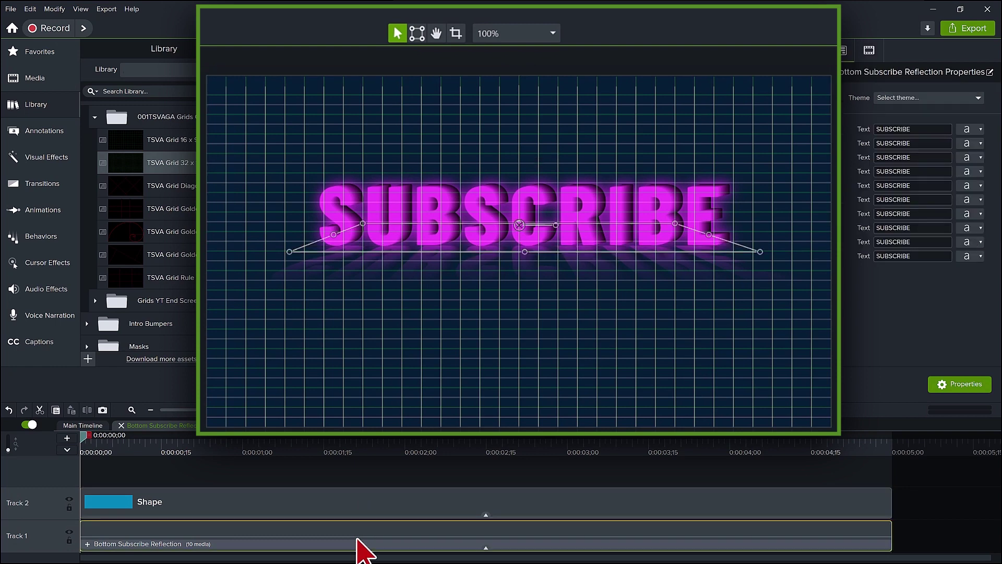
{"action": "left_click", "coordinate": [417, 33]}
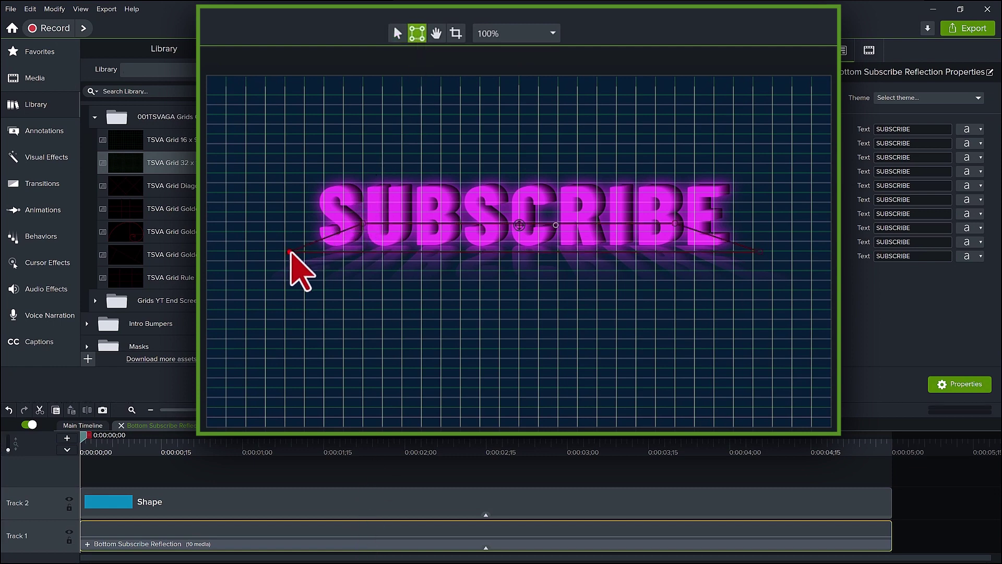
{"action": "left_click_drag", "start_coordinate": [289, 251], "coordinate": [283, 251]}
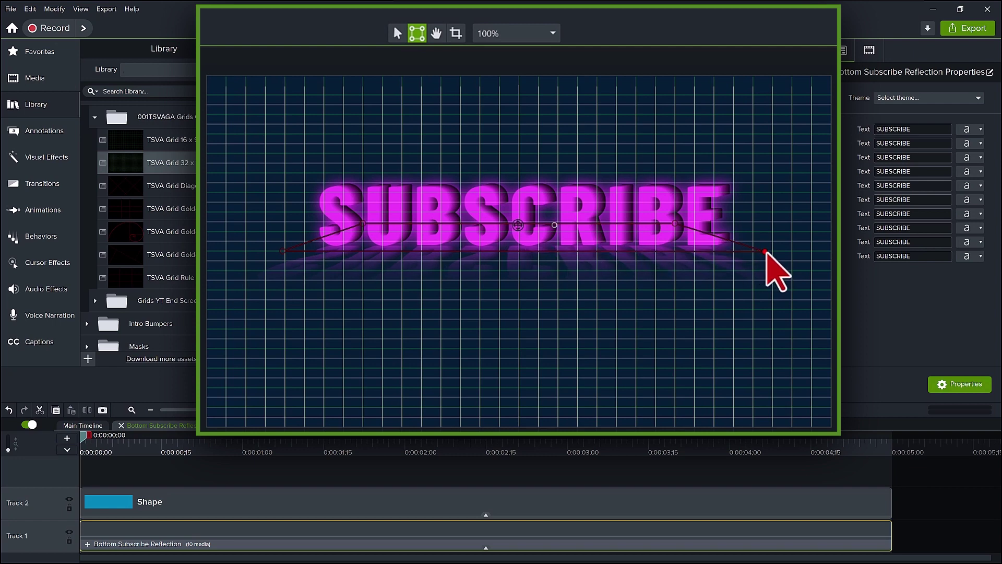
{"action": "left_click", "coordinate": [397, 33]}
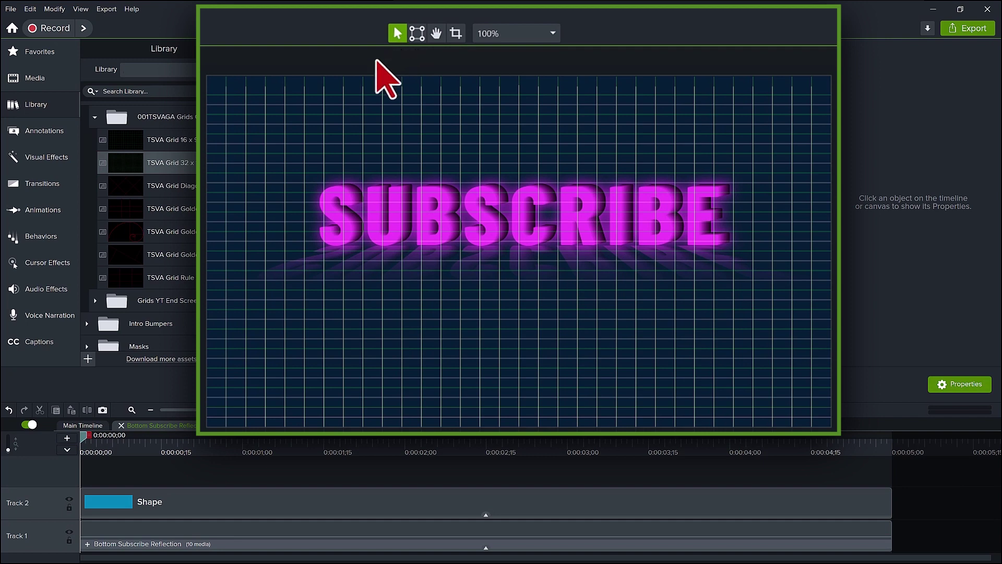
Hide both grid tracks from the preview.
{"action": "left_click", "coordinate": [94, 425]}
{"action": "left_click", "coordinate": [51, 487]}
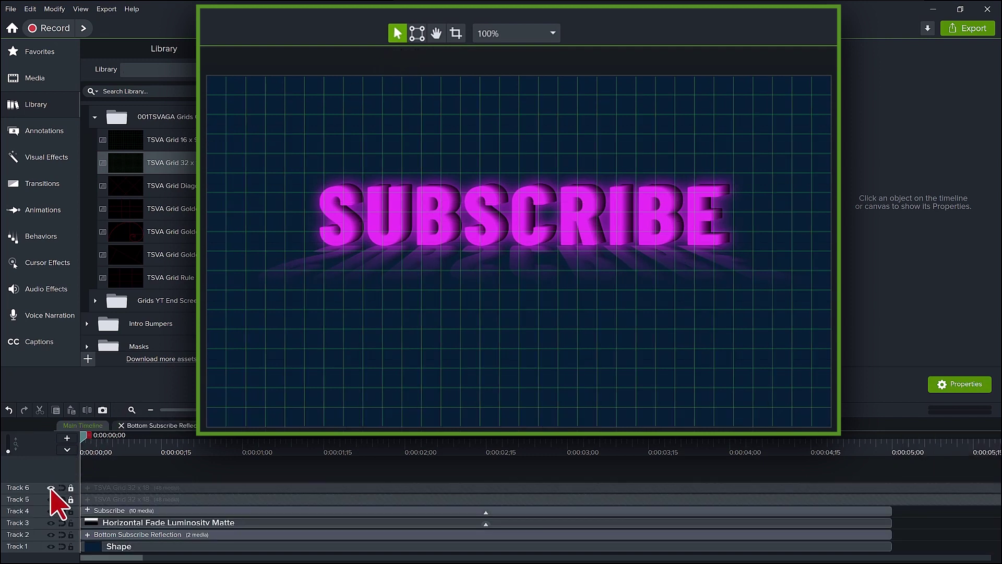
{"action": "left_click", "coordinate": [50, 499]}
Scale the reflection group up to about 70.8% and stretch the fade matte's bottom edge.
{"action": "left_click", "coordinate": [157, 425]}
{"action": "left_click", "coordinate": [751, 376]}
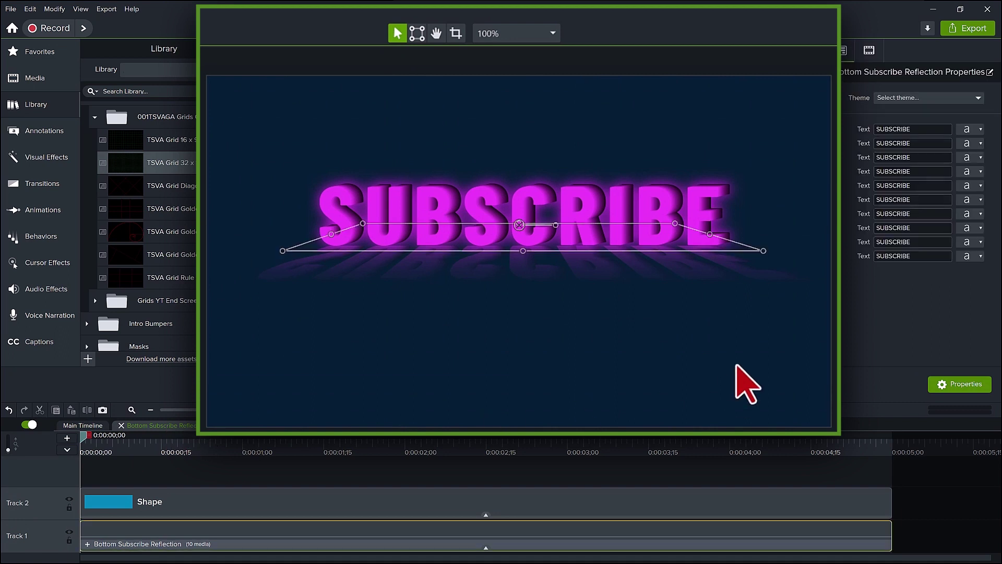
{"action": "left_click_drag", "start_coordinate": [711, 234], "coordinate": [720, 234]}
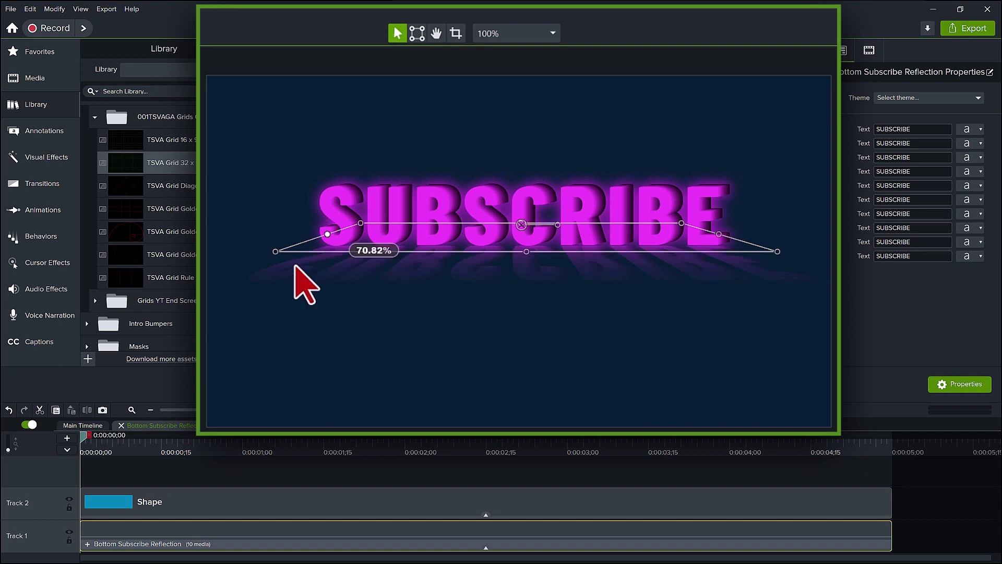
{"action": "left_click", "coordinate": [122, 426]}
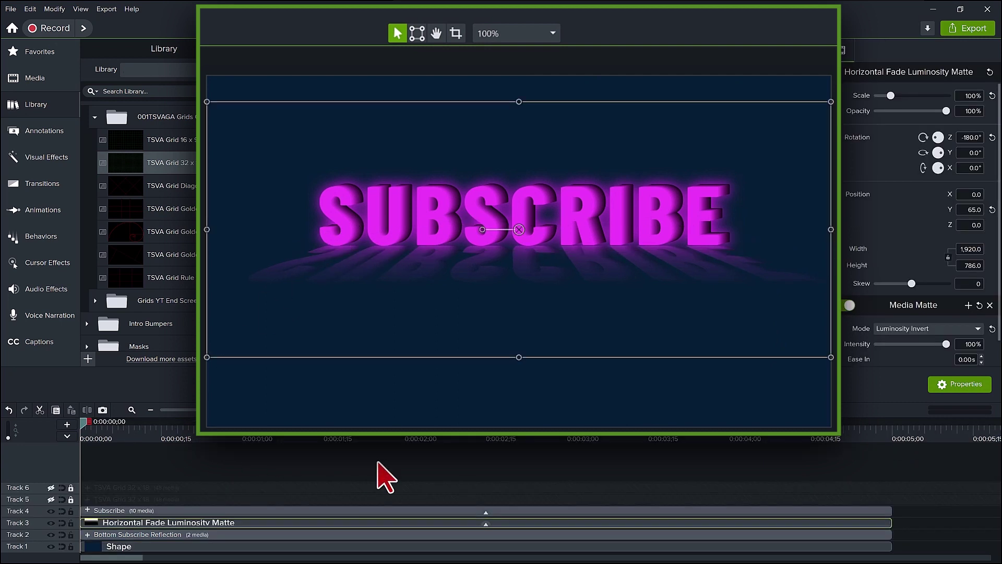
{"action": "left_click_drag", "start_coordinate": [518, 359], "coordinate": [519, 383]}
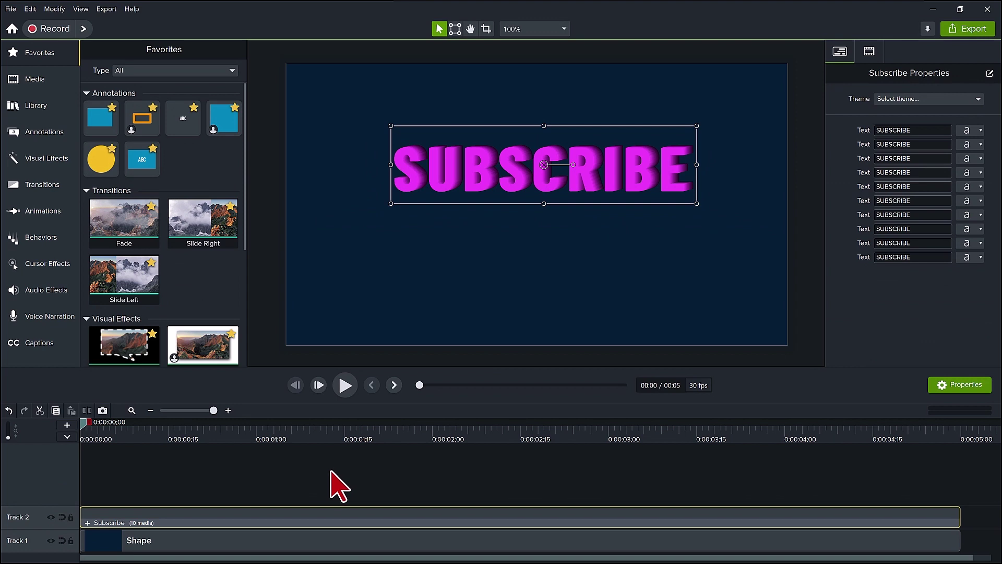
Check a SUBSCRIBE text layer's font, then nudge the SUBSCRIBE group slightly left to centre it.
{"action": "left_click", "coordinate": [87, 522]}
{"action": "left_click", "coordinate": [86, 520]}
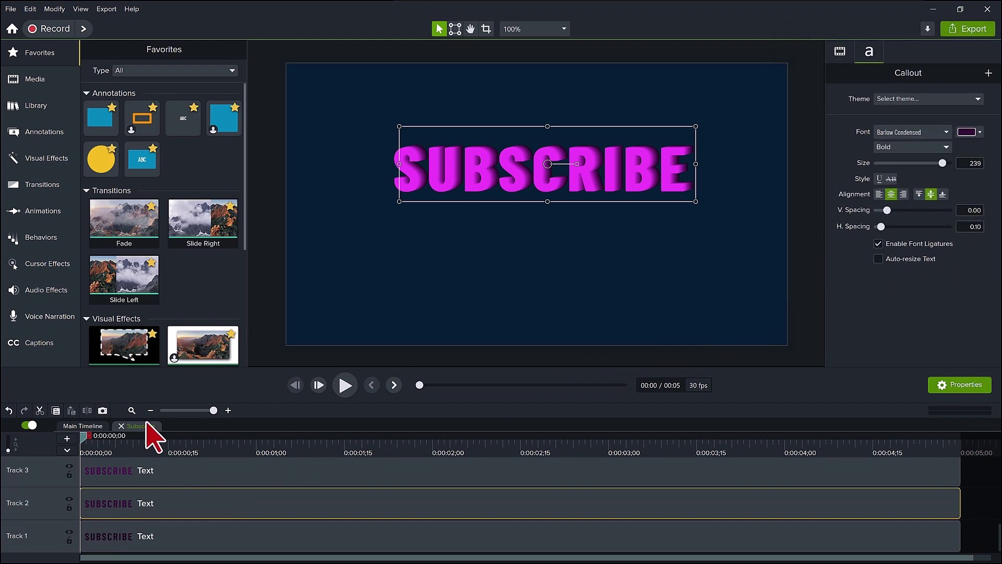
{"action": "left_click", "coordinate": [120, 425]}
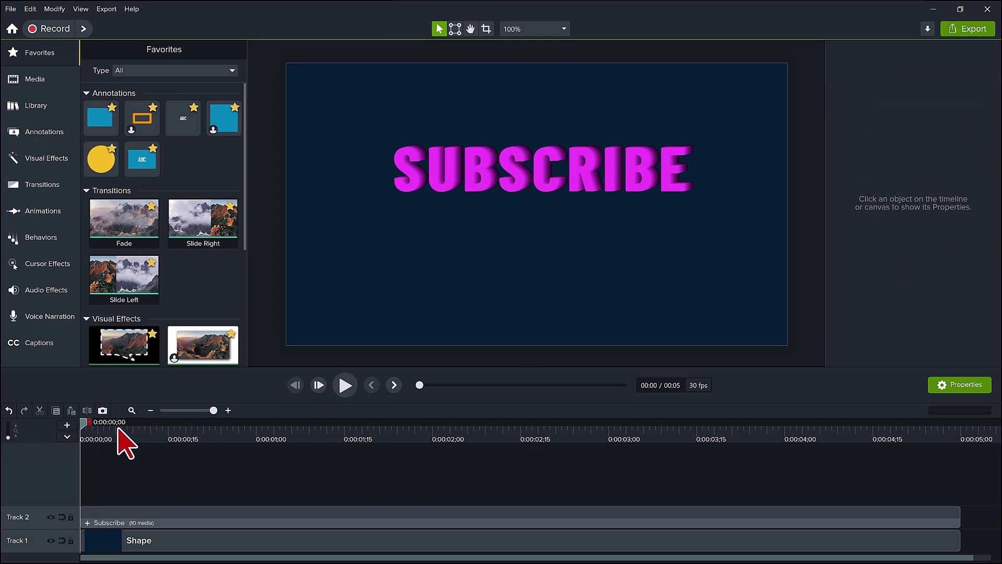
{"action": "left_click", "coordinate": [567, 181]}
{"action": "left_click_drag", "start_coordinate": [566, 180], "coordinate": [559, 180]}
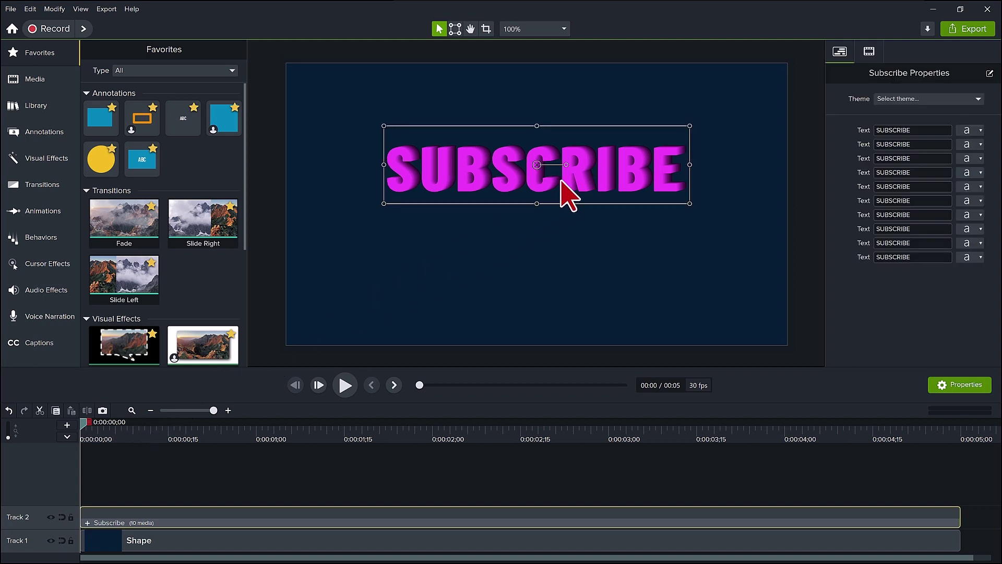
Duplicate the Subscribe group and rename the two groups 'Left Subscribe' and 'Right Subscribe'.
{"action": "key", "text": "ctrl+d"}
{"action": "right_click", "coordinate": [116, 491]}
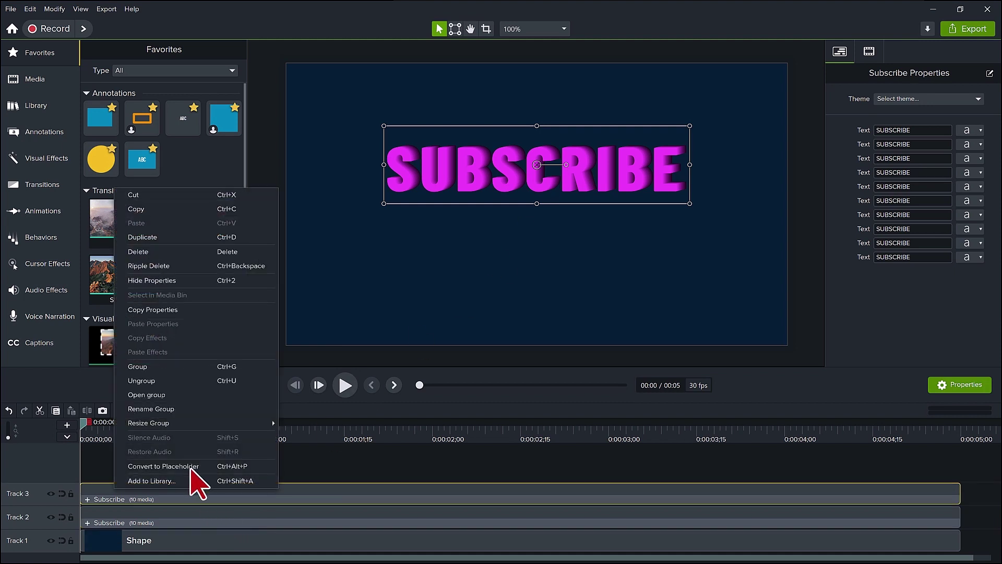
{"action": "left_click", "coordinate": [157, 408]}
{"action": "type", "text": "Left Subscribe"}
{"action": "right_click", "coordinate": [107, 522]}
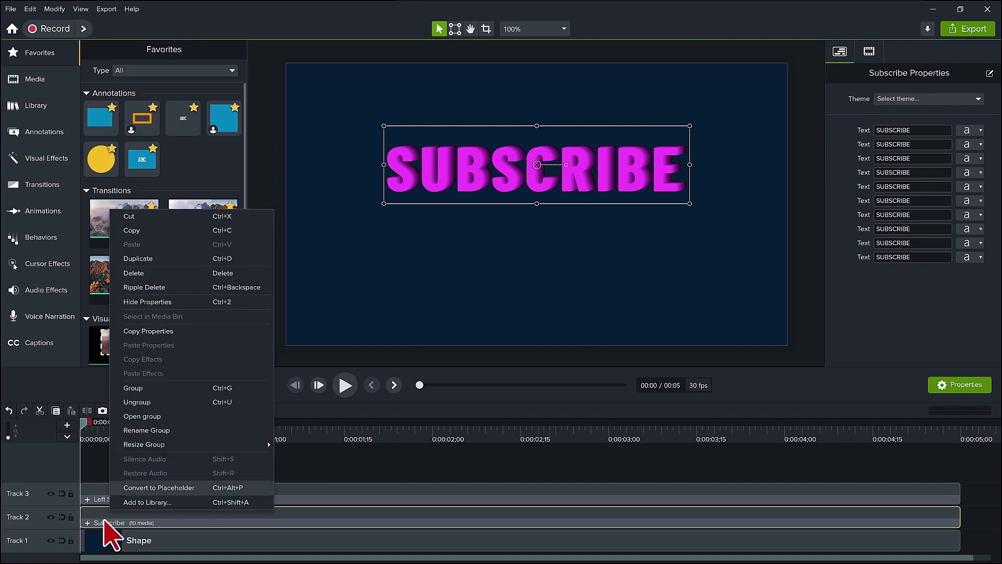
{"action": "left_click", "coordinate": [223, 440]}
{"action": "type", "text": "Right Subscribe"}
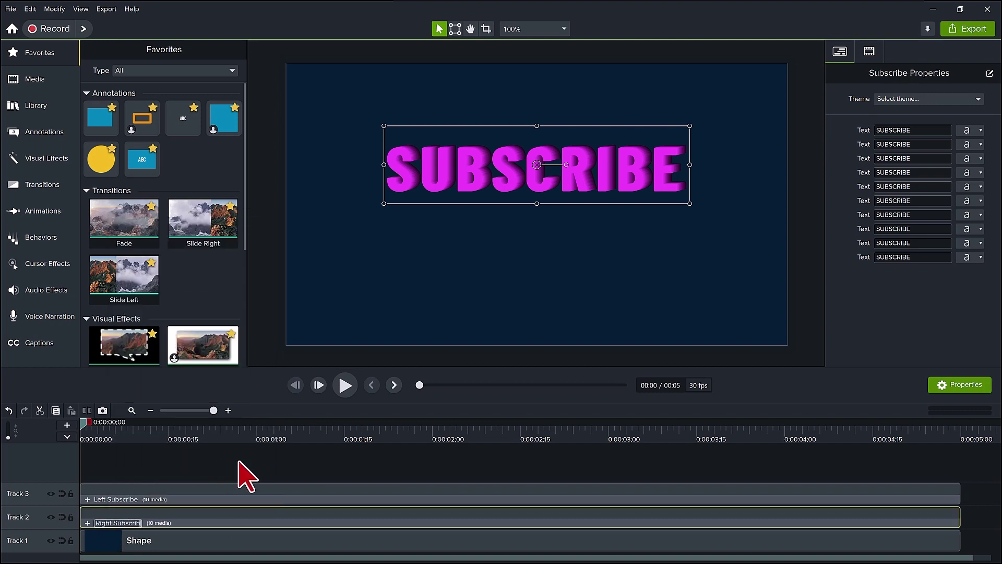
{"action": "left_click", "coordinate": [462, 499]}
Crop Left Subscribe to end at the C and Right Subscribe to start there.
{"action": "key", "text": "c"}
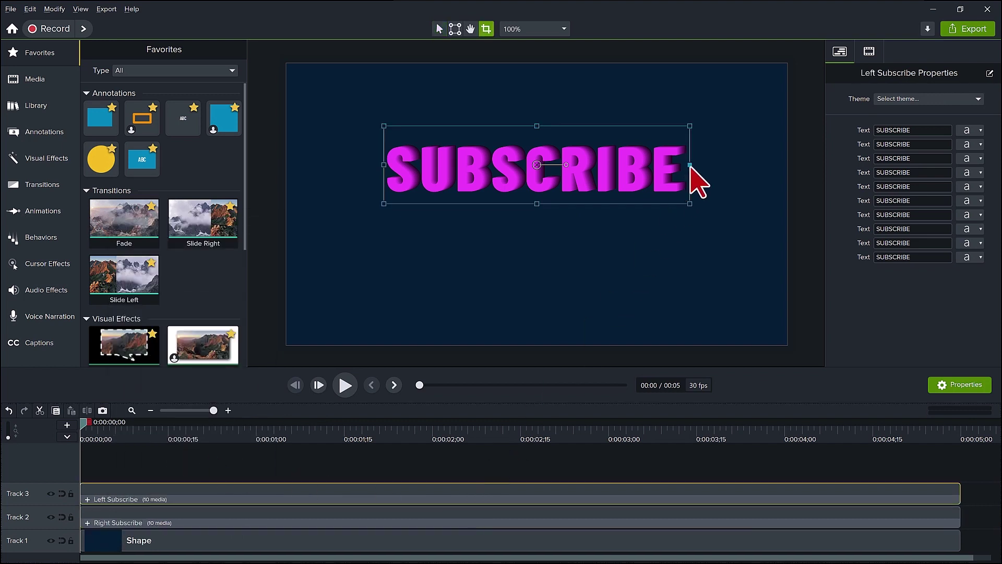
{"action": "left_click_drag", "start_coordinate": [689, 174], "coordinate": [537, 175]}
{"action": "left_click", "coordinate": [417, 521]}
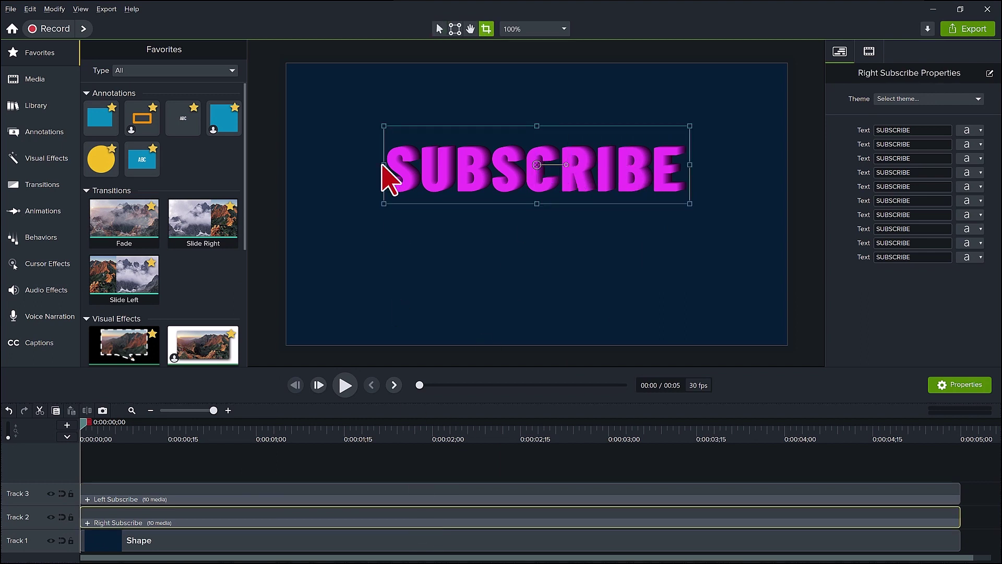
{"action": "left_click_drag", "start_coordinate": [389, 178], "coordinate": [531, 215]}
Add the TSVA Grid 32 x 18 asset from the Library's grids folder to the timeline.
{"action": "key", "text": "v"}
{"action": "left_click", "coordinate": [62, 106]}
{"action": "left_click", "coordinate": [95, 136]}
{"action": "right_click", "coordinate": [172, 183]}
{"action": "left_click", "coordinate": [179, 193]}
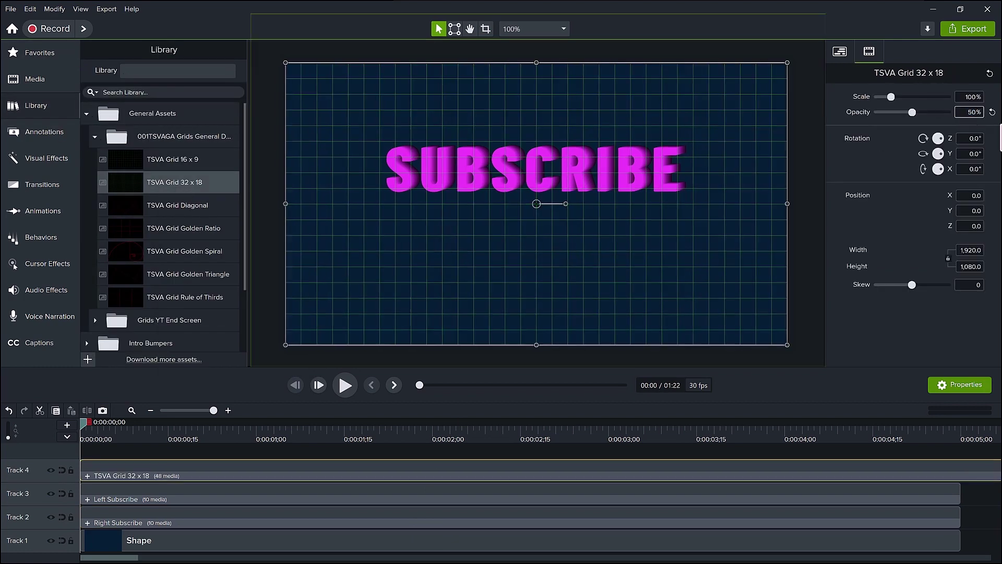
Lock both grid tracks, then select both Left and Right Subscribe groups.
{"action": "left_click", "coordinate": [192, 473]}
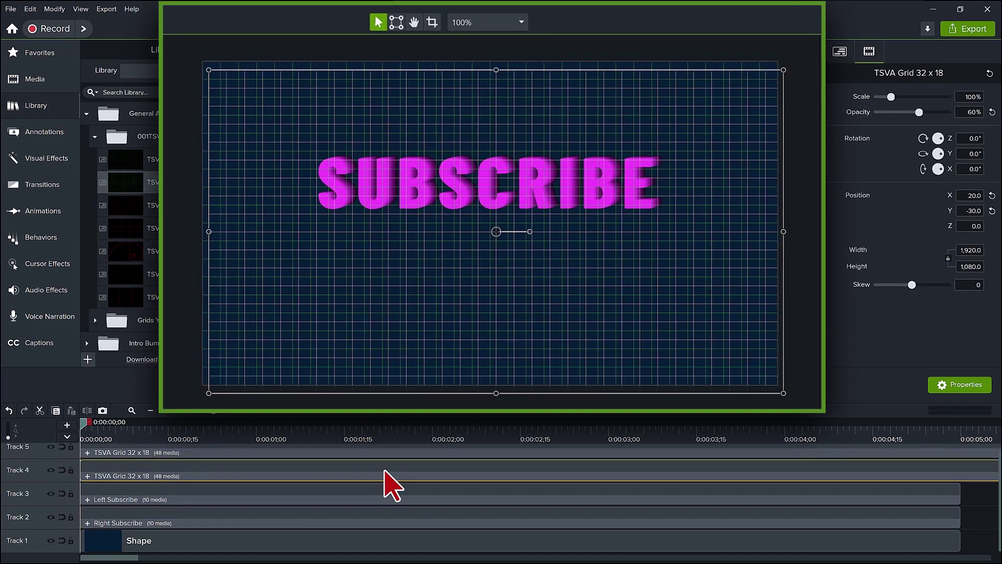
{"action": "left_click", "coordinate": [71, 470]}
{"action": "left_click", "coordinate": [72, 455]}
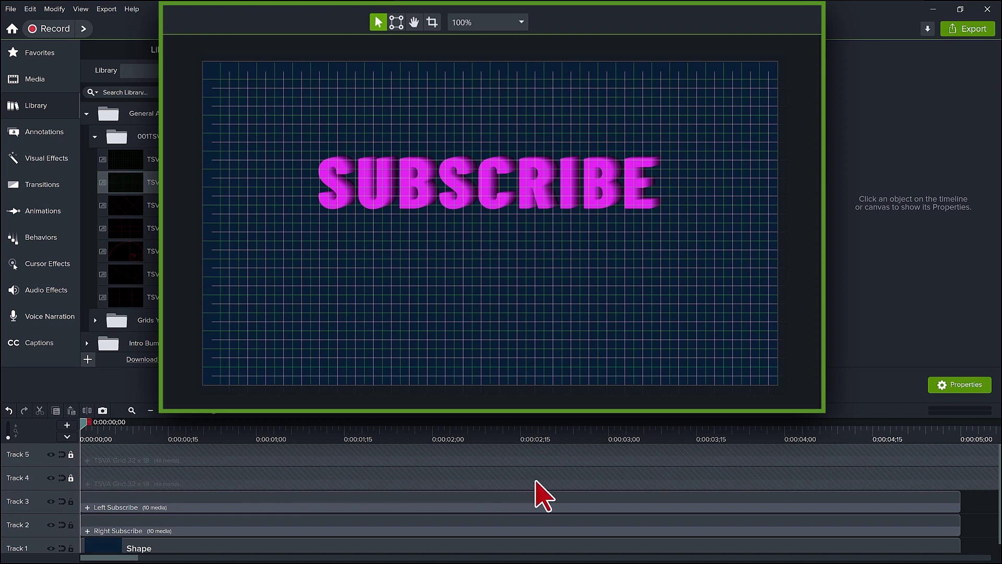
{"action": "left_click_drag", "start_coordinate": [966, 501], "coordinate": [936, 530]}
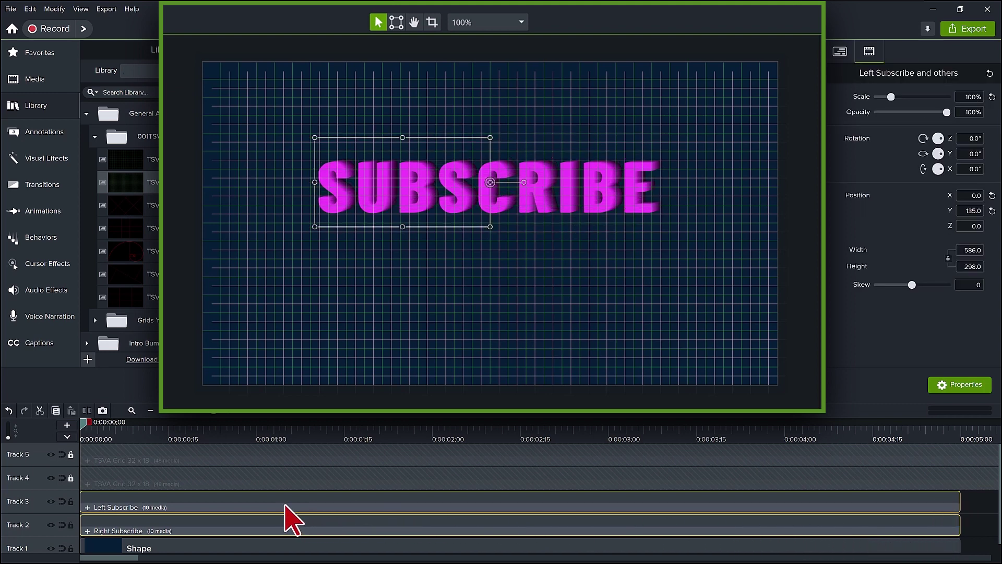
Corner-pin Left Subscribe, pulling its top-left and bottom-left corners inward.
{"action": "left_click", "coordinate": [285, 506]}
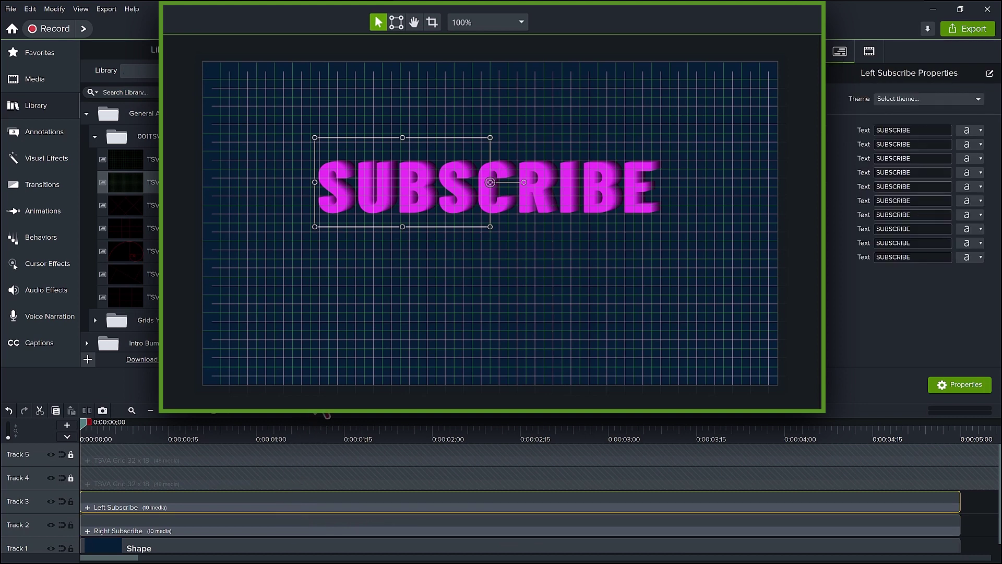
{"action": "left_click", "coordinate": [396, 22]}
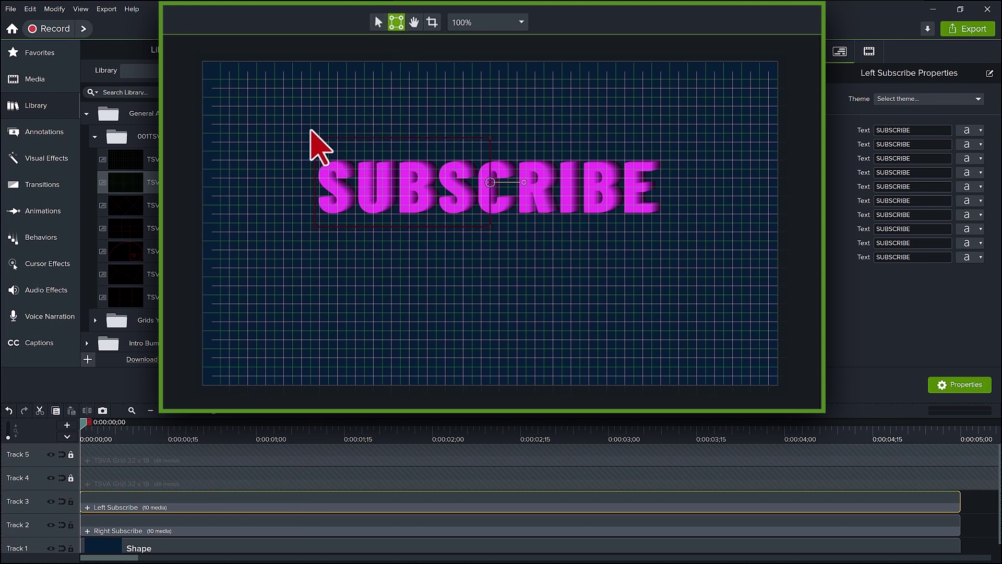
{"action": "left_click_drag", "start_coordinate": [315, 138], "coordinate": [345, 168]}
{"action": "left_click_drag", "start_coordinate": [317, 229], "coordinate": [369, 242]}
Corner-pin Right Subscribe, pulling its top-right and bottom-right corners inward.
{"action": "left_click", "coordinate": [341, 524]}
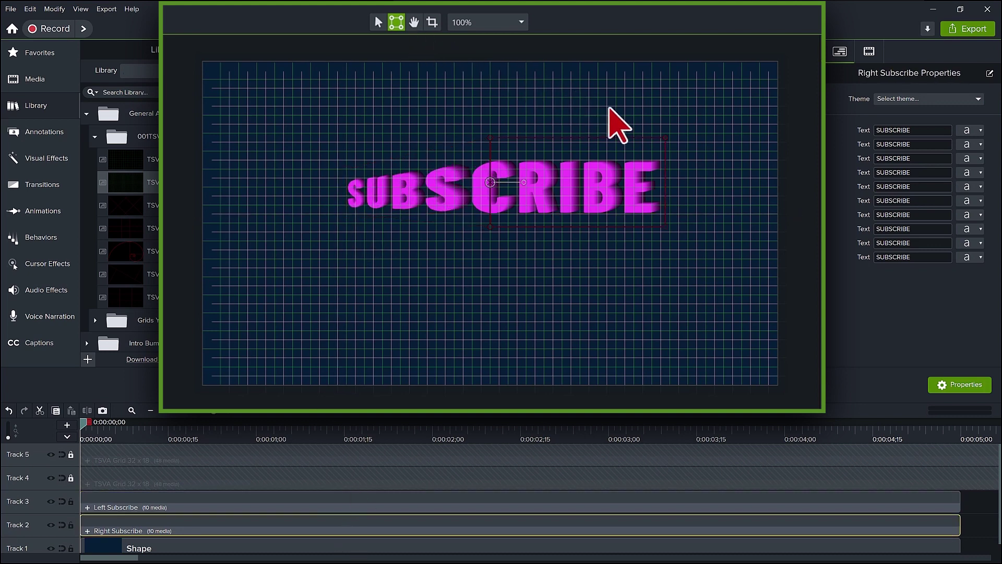
{"action": "left_click_drag", "start_coordinate": [666, 138], "coordinate": [645, 168]}
{"action": "left_click_drag", "start_coordinate": [664, 225], "coordinate": [645, 214]}
{"action": "left_click", "coordinate": [509, 496], "text": "ctrl"}
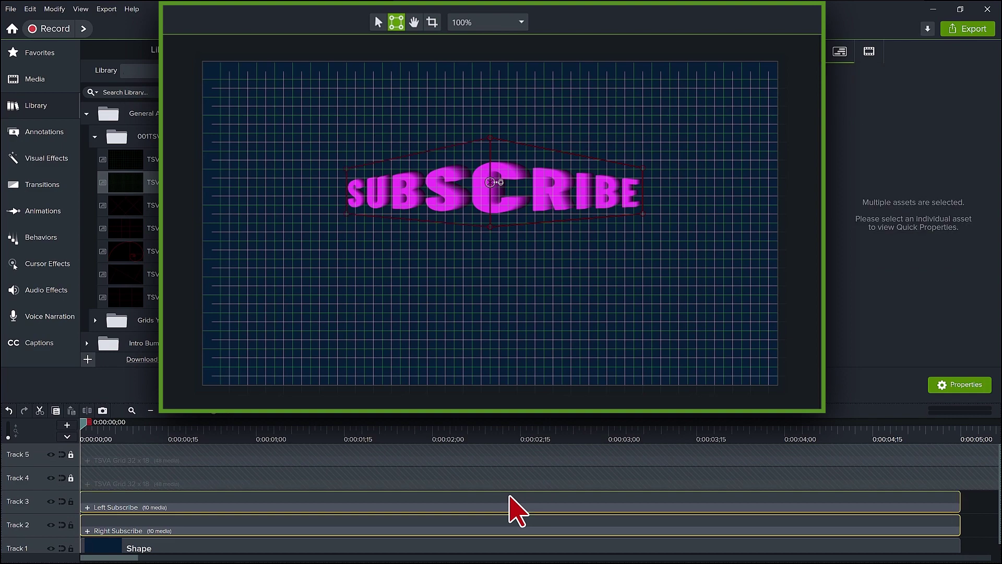
{"action": "scroll", "coordinate": [743, 299], "scroll_direction": "up", "scroll_amount": 1}
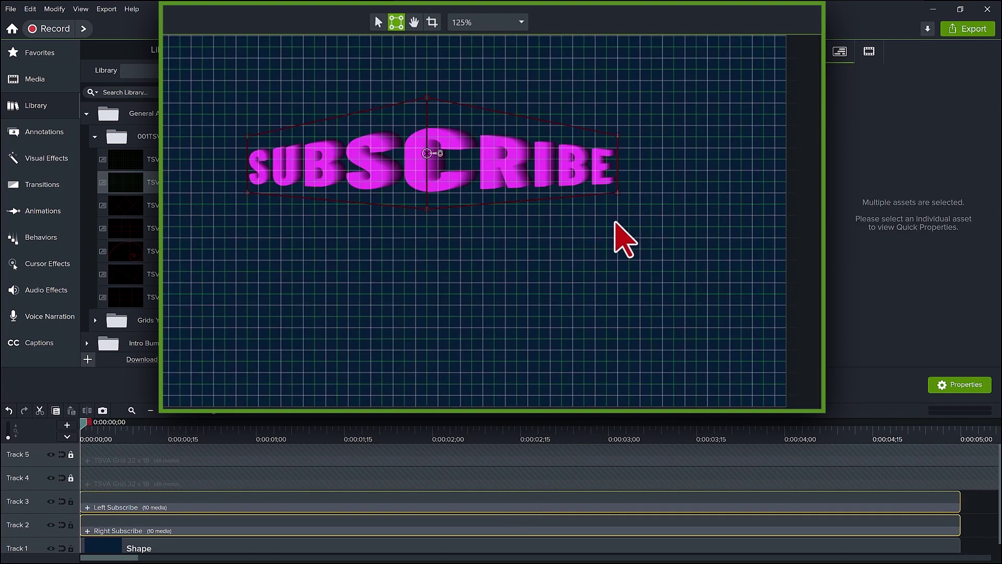
Hide both grid guide layers on tracks 4 and 5 from the preview.
{"action": "left_click", "coordinate": [50, 454]}
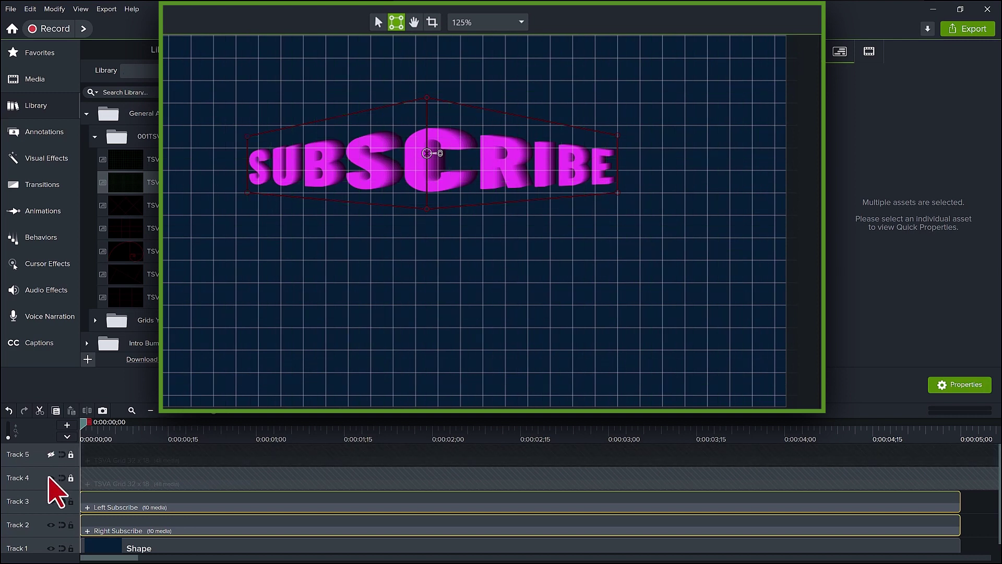
{"action": "left_click", "coordinate": [51, 477]}
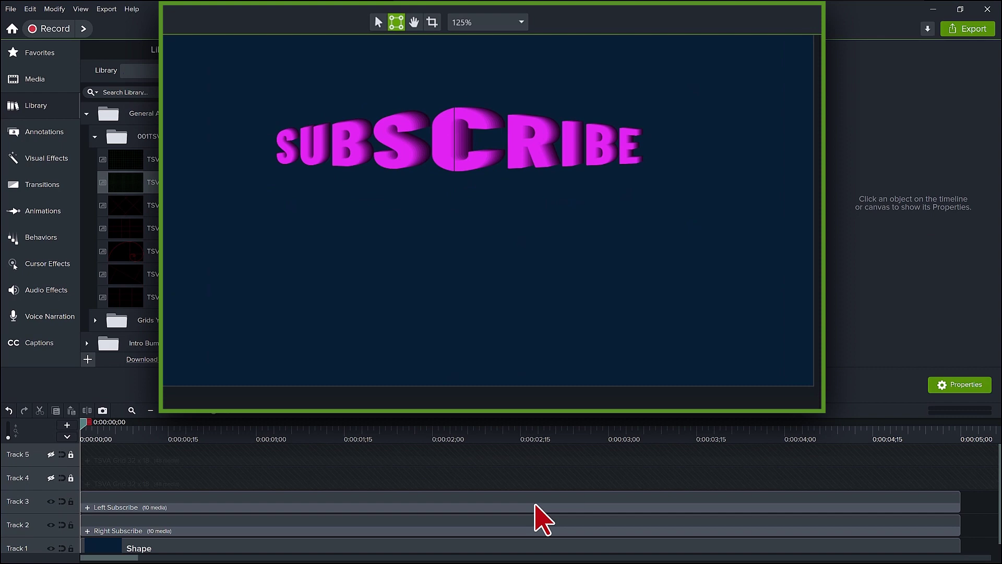
{"action": "left_click", "coordinate": [535, 505]}
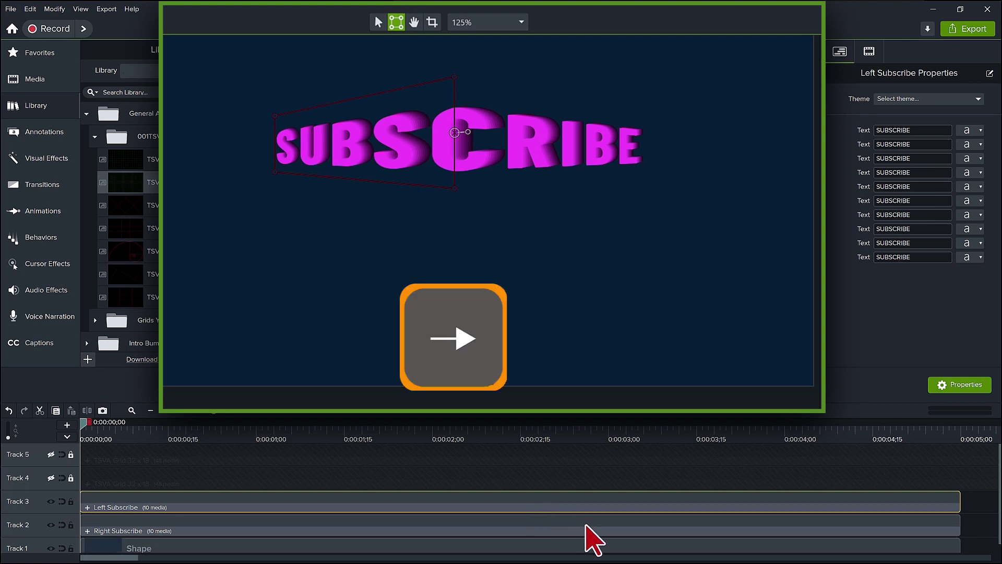
Nudge Right Subscribe two pixels left, then select both halves.
{"action": "left_click", "coordinate": [587, 526]}
{"action": "key", "text": "Left"}
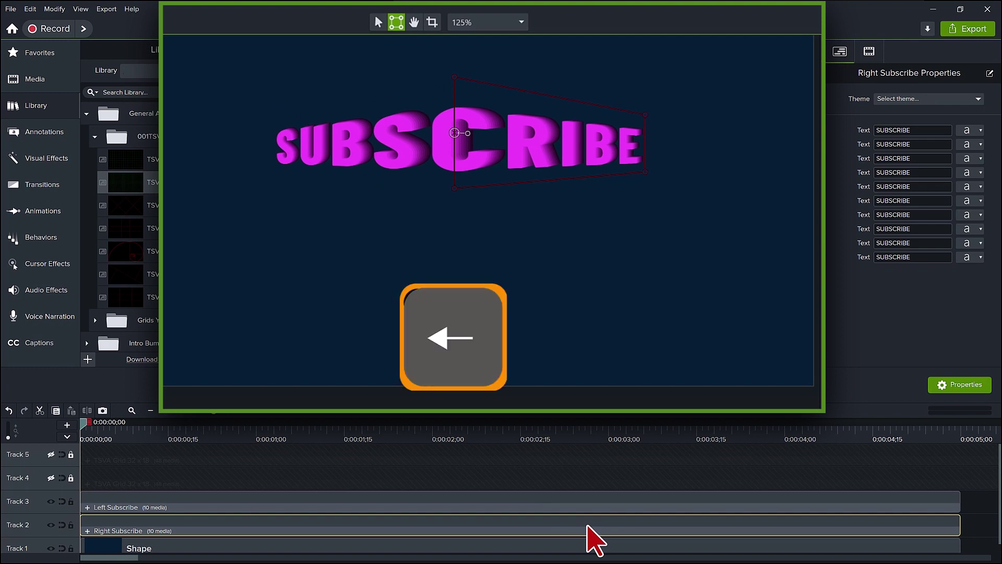
{"action": "key", "text": "Left"}
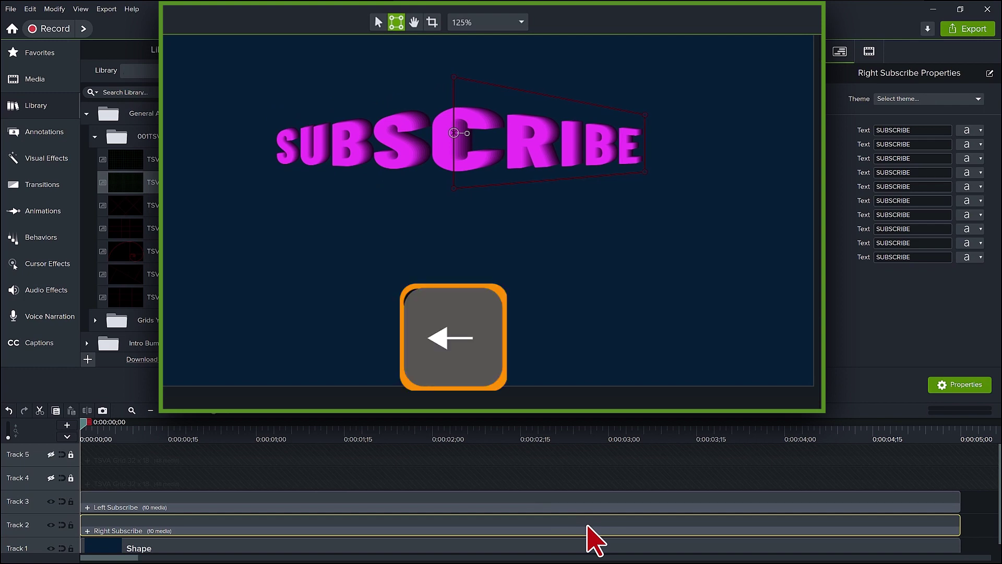
{"action": "left_click_drag", "start_coordinate": [970, 503], "coordinate": [885, 533]}
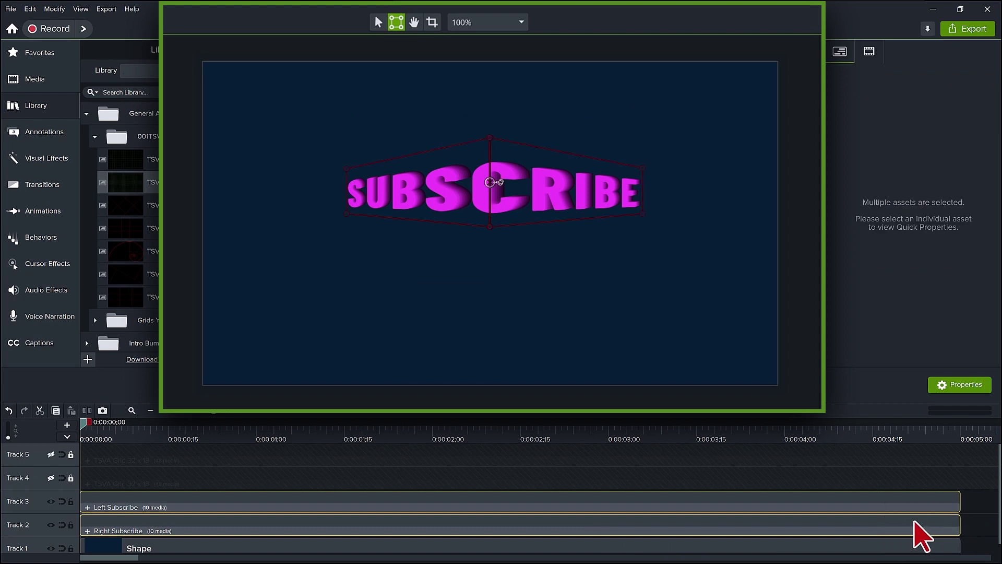
Group the two halves, duplicate the group, and name the copy Top Subscribe.
{"action": "key", "text": "ctrl+g"}
{"action": "key", "text": "ctrl+c"}
{"action": "key", "text": "ctrl+v"}
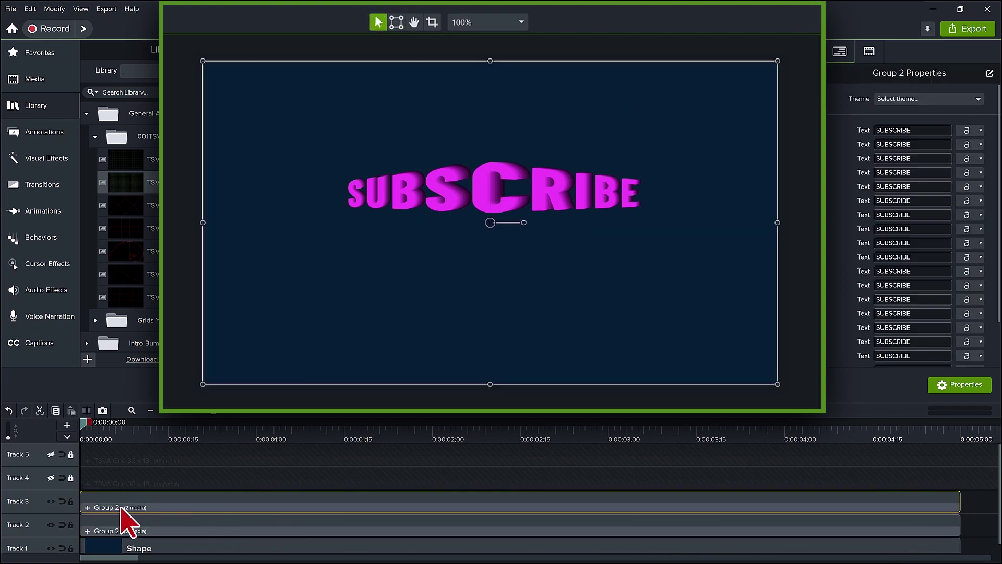
{"action": "right_click", "coordinate": [104, 506]}
{"action": "left_click", "coordinate": [154, 430]}
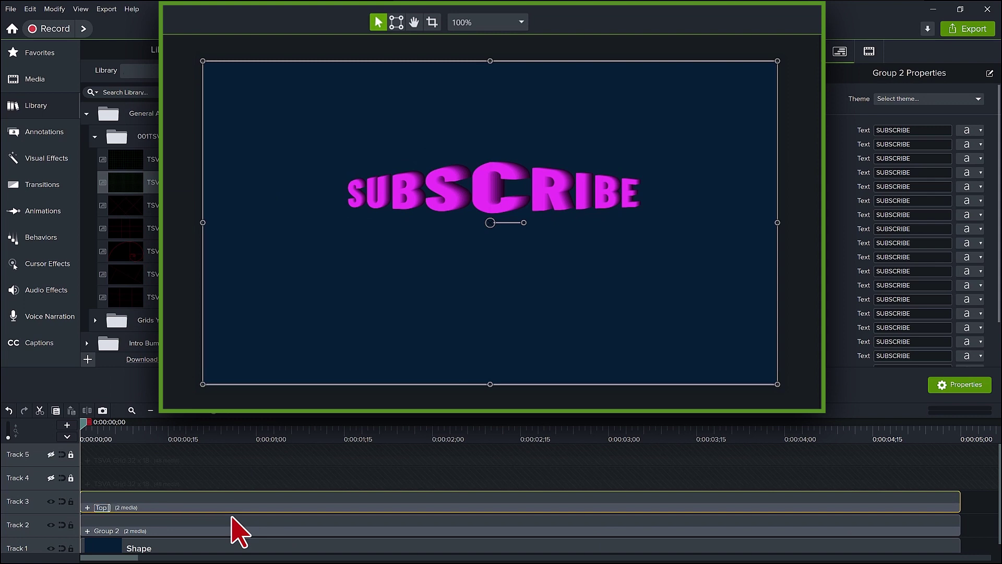
{"action": "type", "text": "Top Subscribe"}
{"action": "key", "text": "Return"}
Rename the original Group 2 to Bottom Subscribe.
{"action": "right_click", "coordinate": [122, 530]}
{"action": "left_click", "coordinate": [161, 458]}
{"action": "type", "text": "Bottom"}
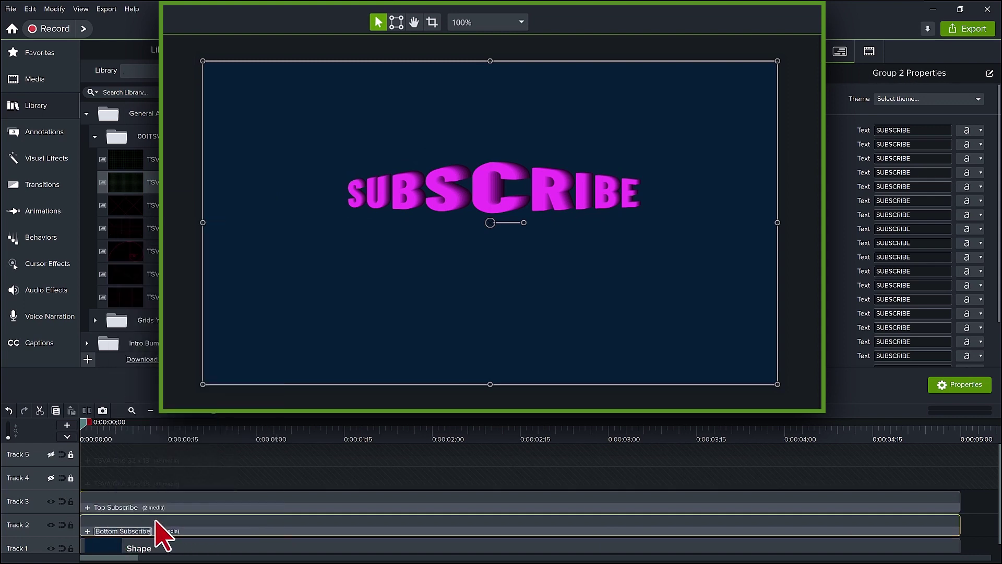
{"action": "key", "text": "Return"}
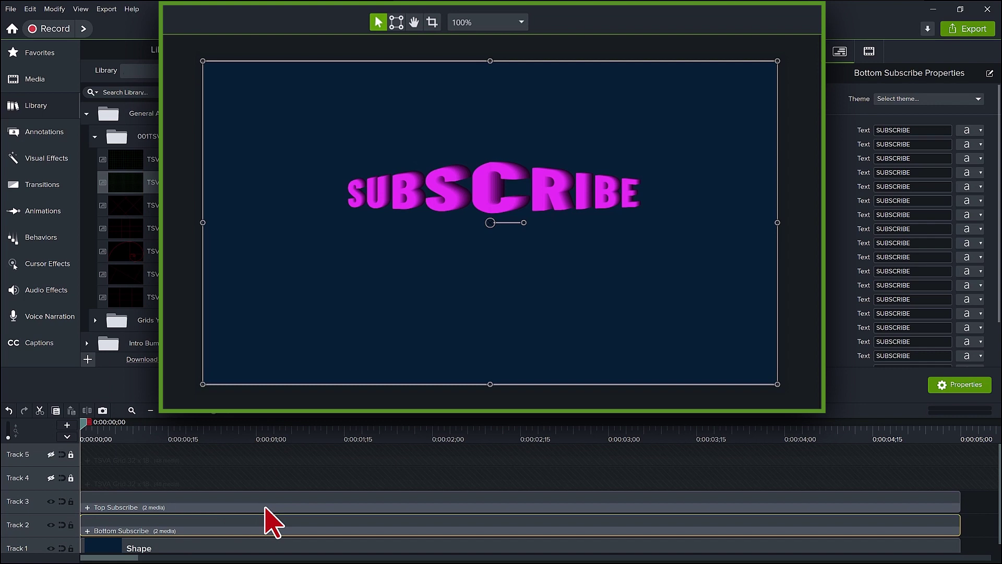
Inside the Bottom Subscribe group, select Left Subscribe with corner-pin editing on.
{"action": "left_click", "coordinate": [88, 531]}
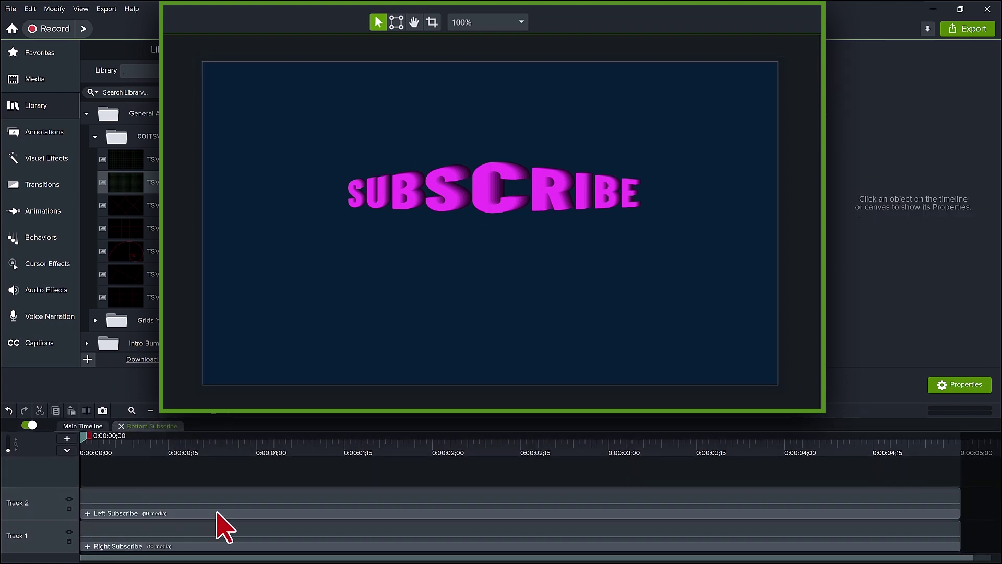
{"action": "left_click", "coordinate": [217, 513]}
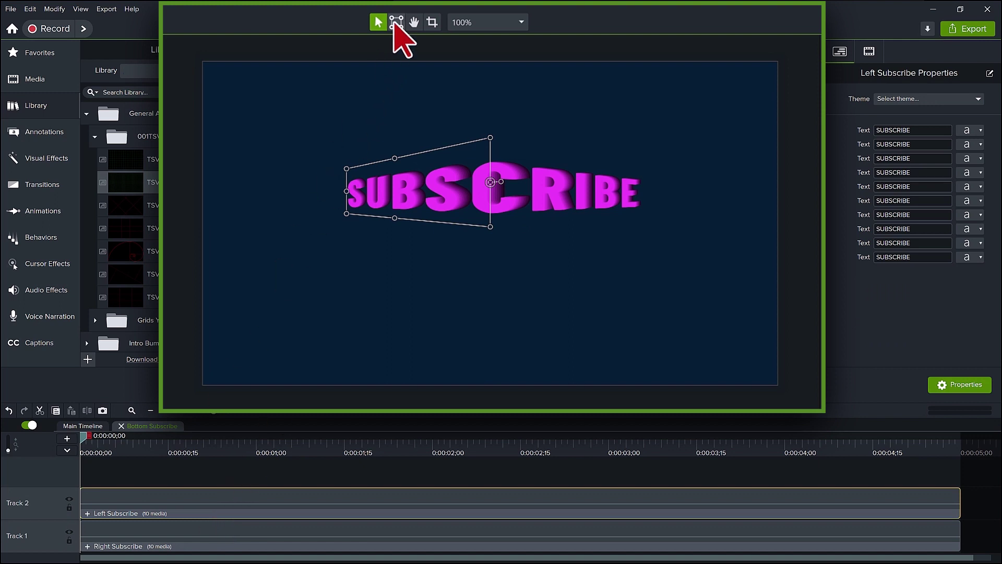
{"action": "left_click", "coordinate": [397, 22]}
Add a Reflection to Left Subscribe, raised to distance -93.7 at 50% opacity.
{"action": "left_click", "coordinate": [34, 157]}
{"action": "scroll", "coordinate": [214, 303], "scroll_direction": "down", "scroll_amount": 10}
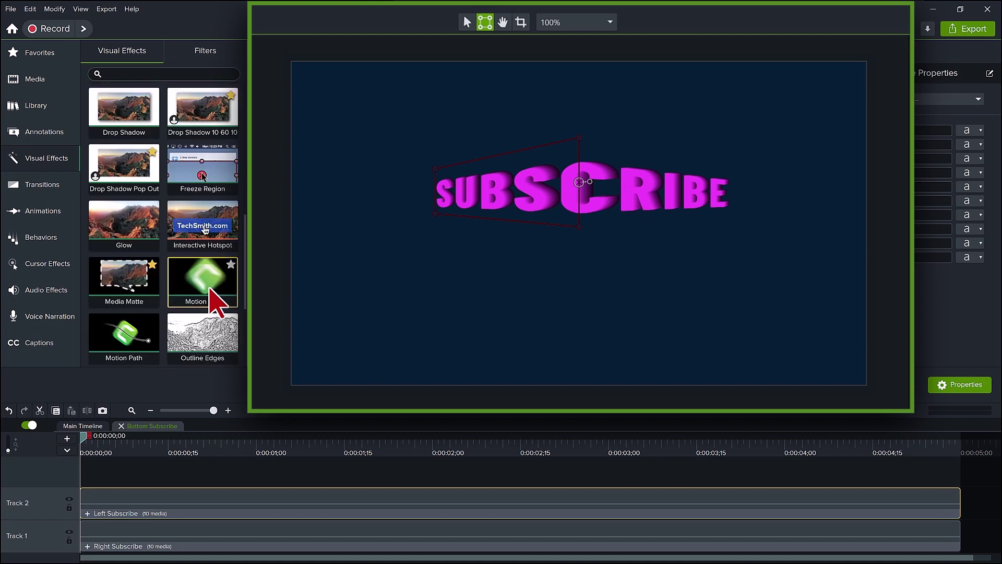
{"action": "left_click_drag", "start_coordinate": [214, 302], "coordinate": [242, 492]}
{"action": "left_click_drag", "start_coordinate": [911, 332], "coordinate": [880, 344]}
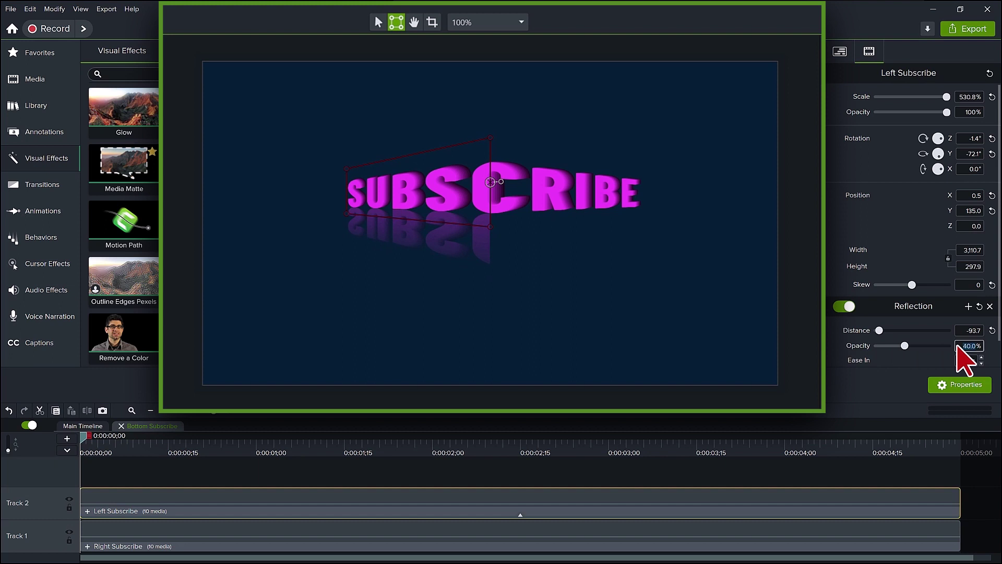
Copy Left Subscribe's Reflection effect and bring up Right Subscribe's options.
{"action": "left_click", "coordinate": [520, 515]}
{"action": "left_click", "coordinate": [553, 511]}
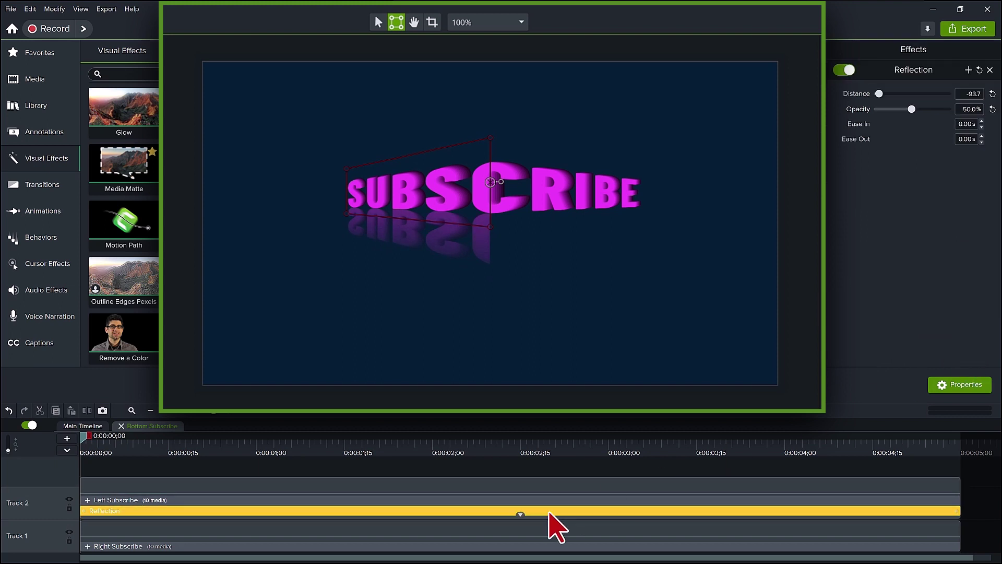
{"action": "right_click", "coordinate": [553, 511]}
{"action": "left_click", "coordinate": [603, 452]}
{"action": "left_click", "coordinate": [574, 484]}
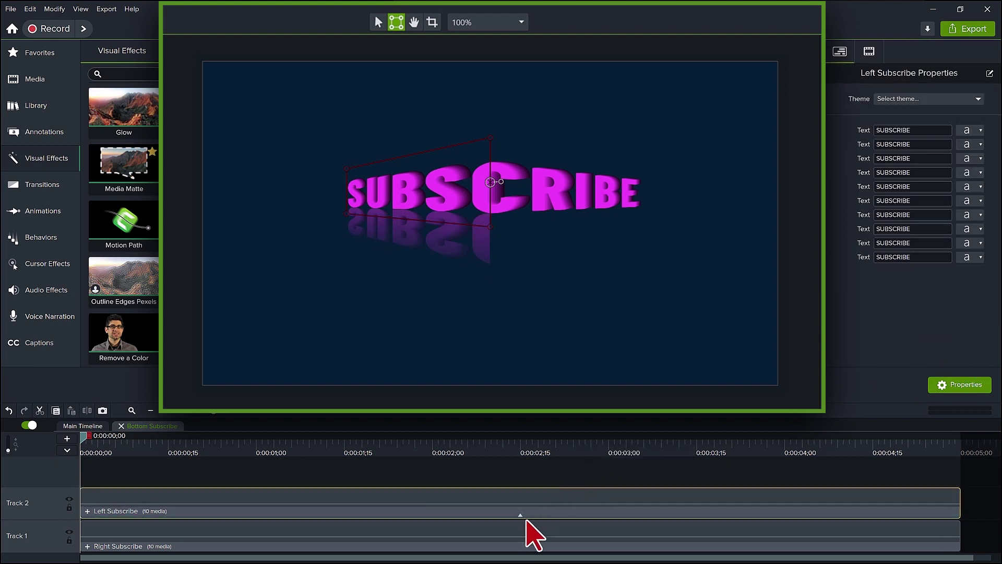
{"action": "left_click", "coordinate": [522, 527]}
{"action": "right_click", "coordinate": [518, 528]}
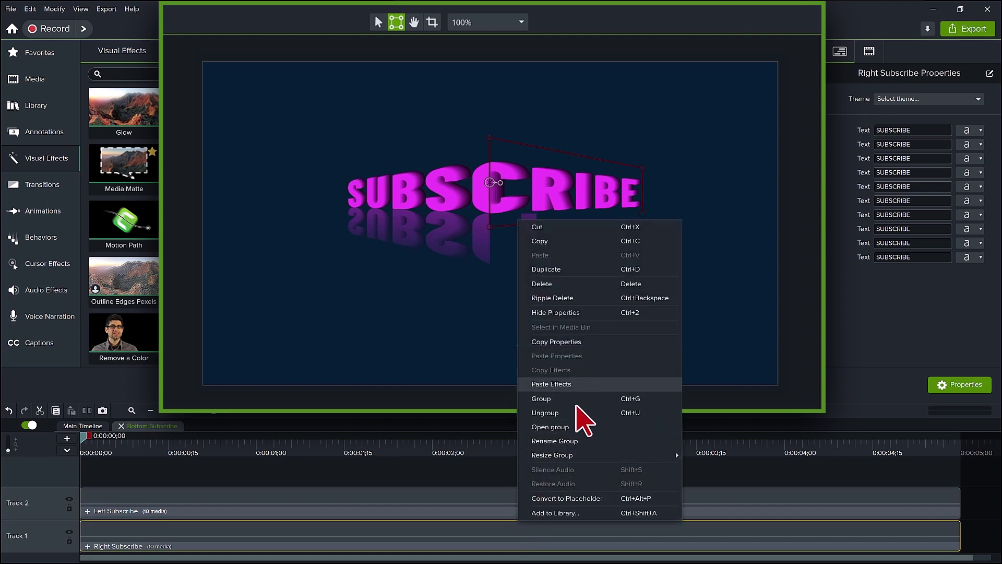
Paste the reflection onto Right Subscribe and show the Track 4 grid.
{"action": "left_click", "coordinate": [551, 384]}
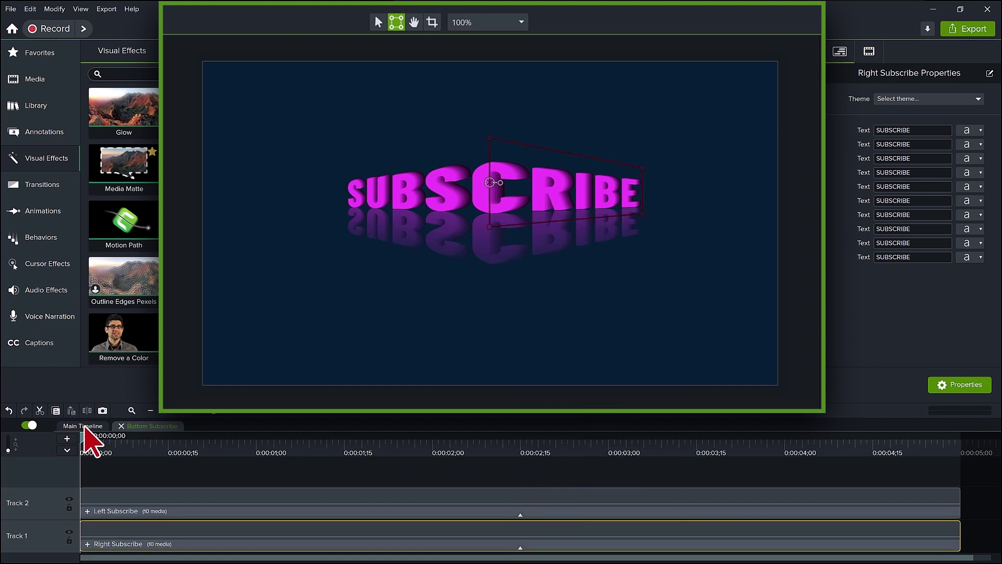
{"action": "left_click", "coordinate": [85, 427]}
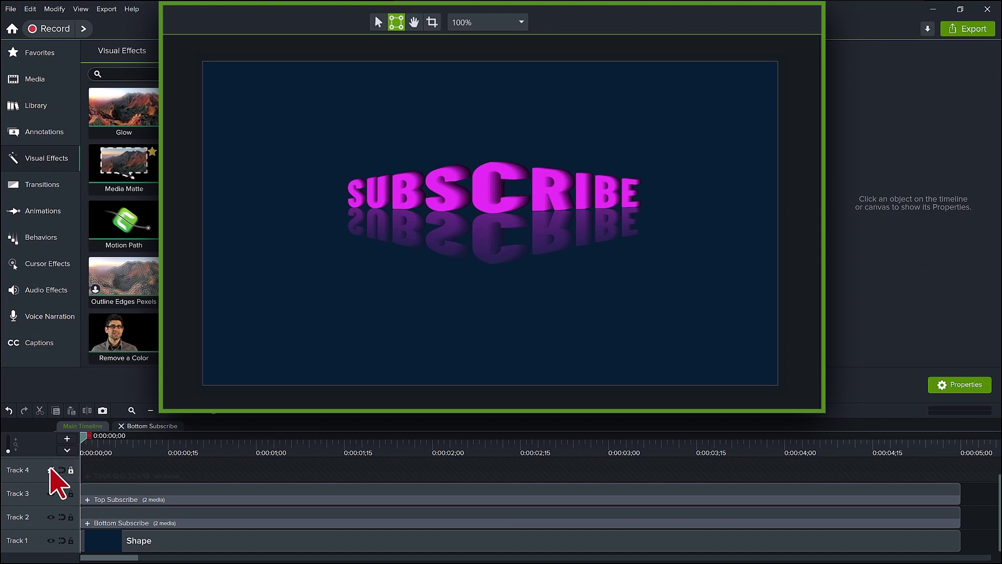
{"action": "left_click", "coordinate": [51, 469]}
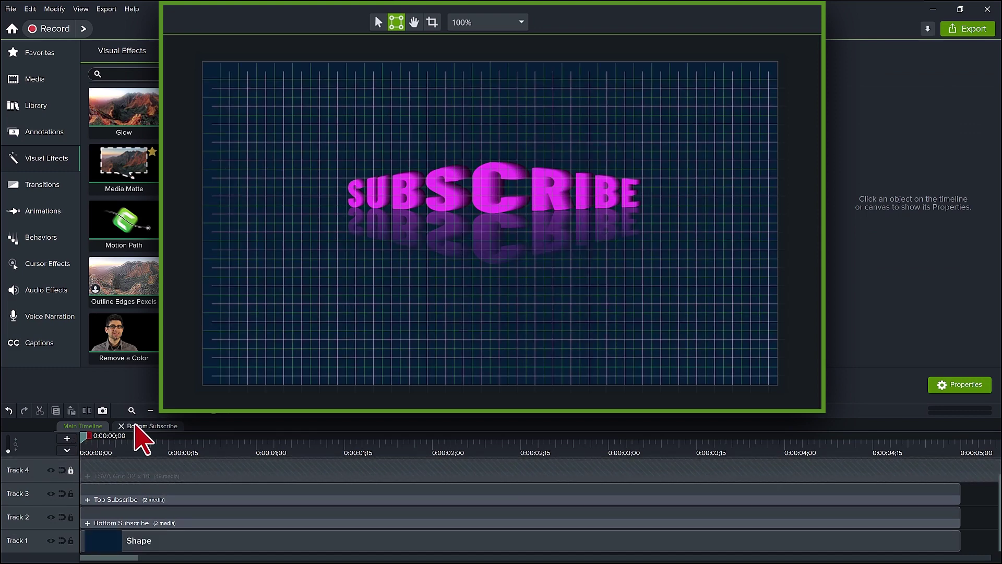
Return inside Bottom Subscribe, zoom in and pan the canvas to centre the text.
{"action": "left_click", "coordinate": [135, 426]}
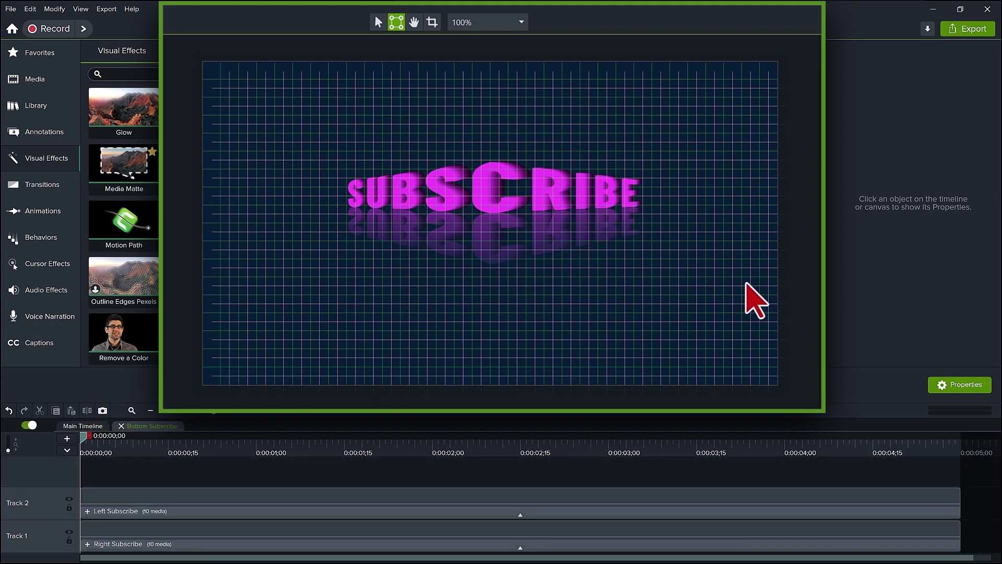
{"action": "scroll", "coordinate": [746, 283], "scroll_direction": "up", "scroll_amount": 5}
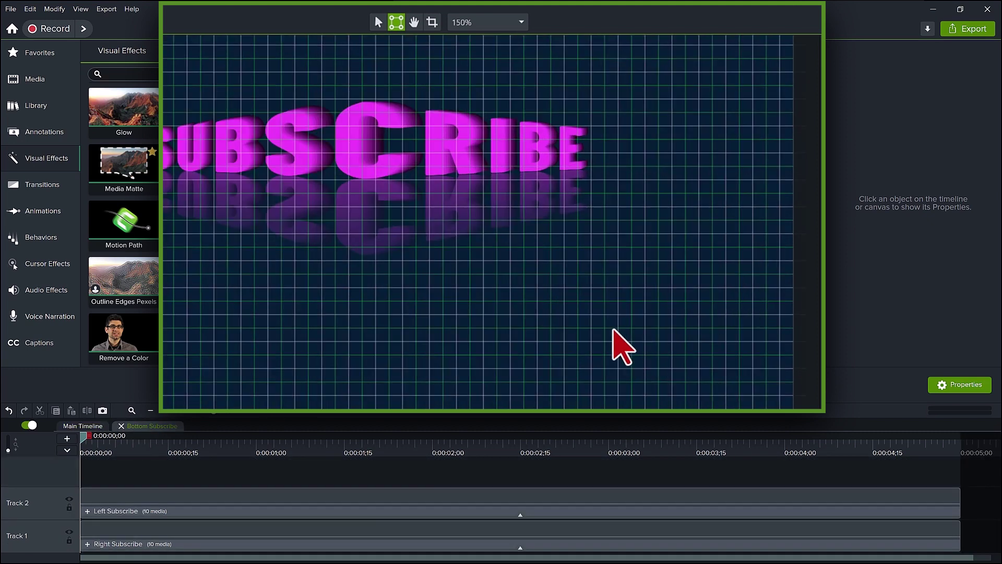
{"action": "key", "text": "space"}
{"action": "left_click_drag", "start_coordinate": [613, 331], "coordinate": [737, 362]}
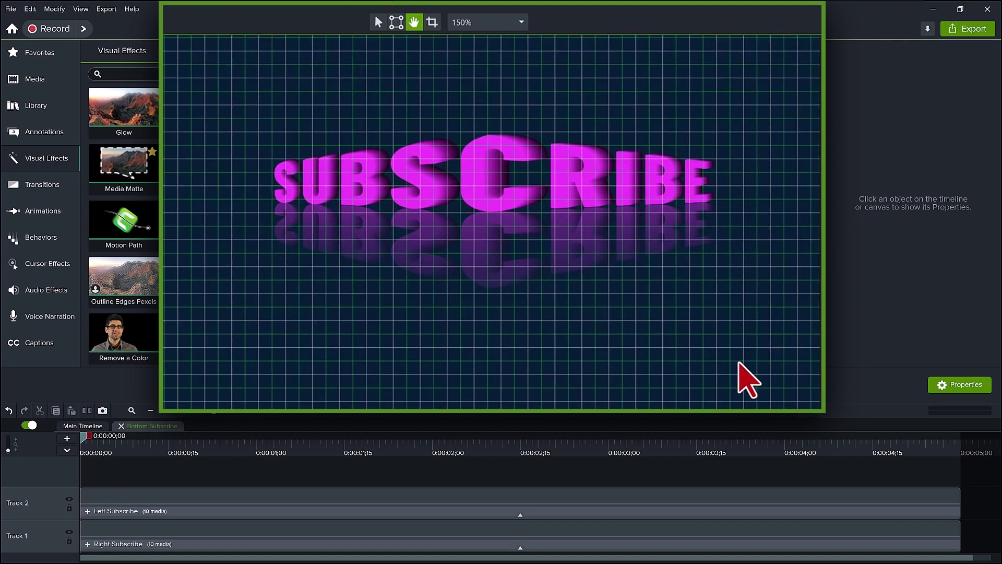
{"action": "key", "text": "space"}
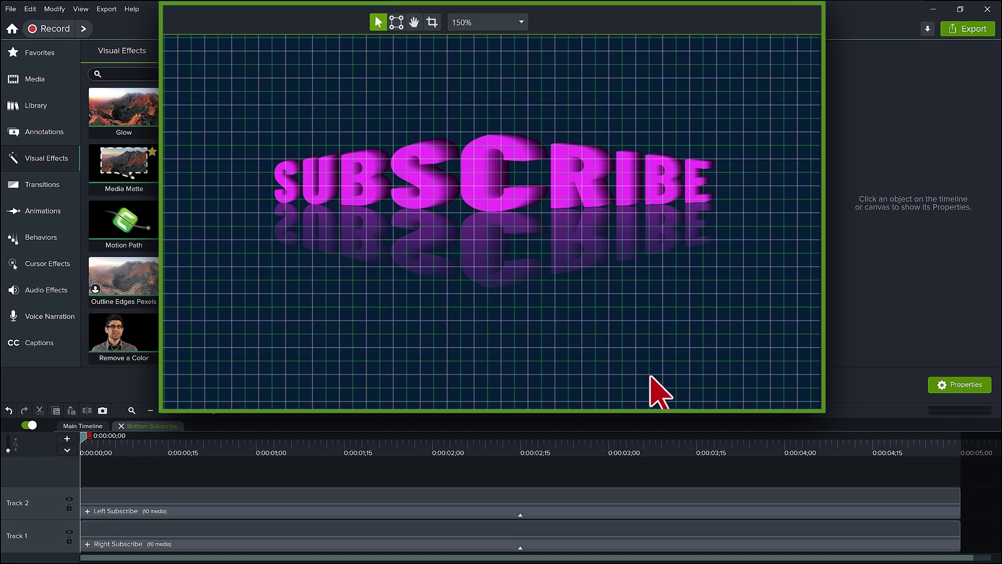
Reshape Right Subscribe's corner-pin, lowering both top corners and adjusting the bottom corner.
{"action": "left_click", "coordinate": [457, 502]}
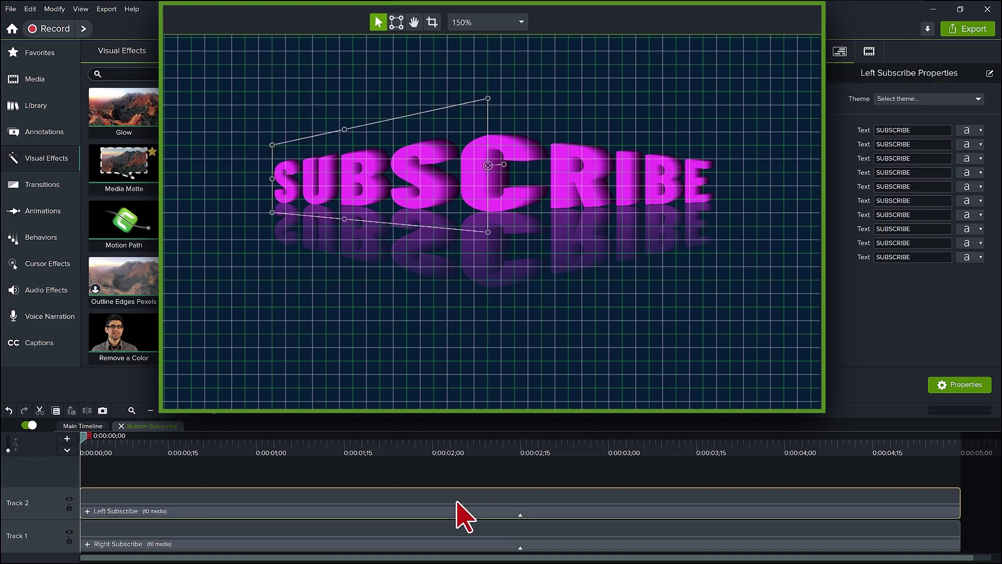
{"action": "left_click", "coordinate": [396, 23]}
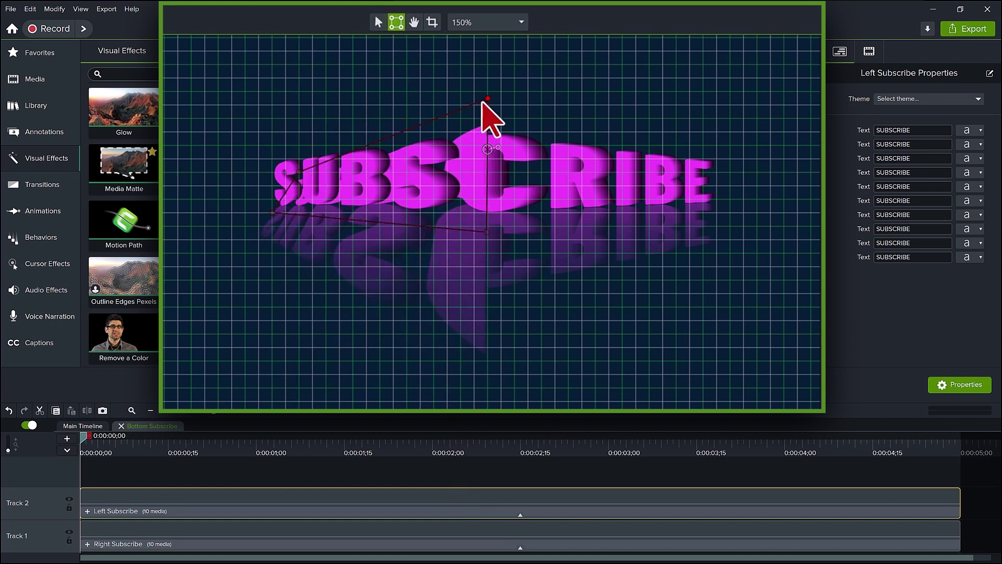
{"action": "left_click", "coordinate": [548, 173]}
{"action": "left_click_drag", "start_coordinate": [486, 99], "coordinate": [487, 133]}
{"action": "left_click_drag", "start_coordinate": [715, 144], "coordinate": [714, 214]}
{"action": "left_click_drag", "start_coordinate": [488, 230], "coordinate": [501, 246]}
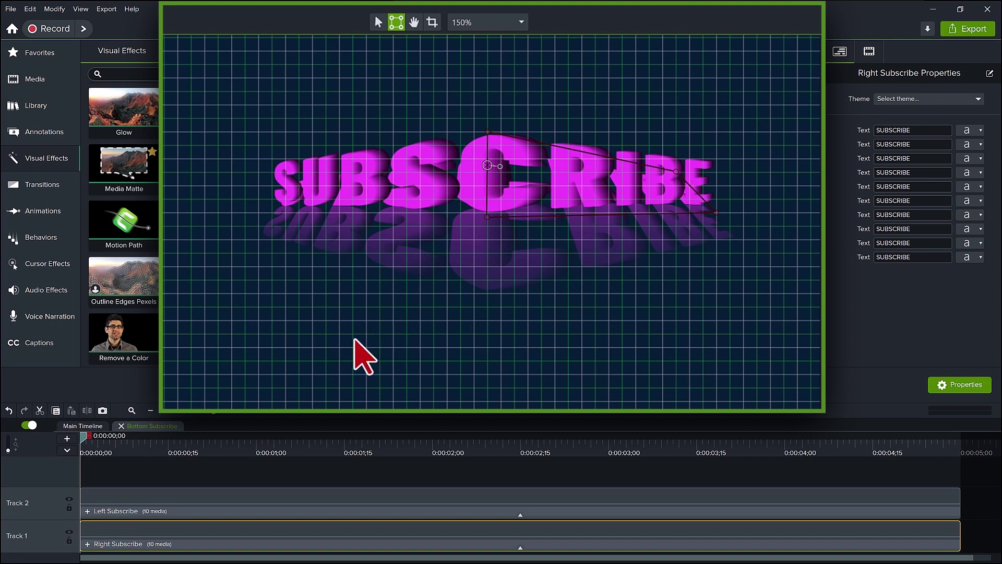
On the main timeline, toggle the Track 4 and 5 grids and view the canvas at 100%.
{"action": "left_click", "coordinate": [91, 428]}
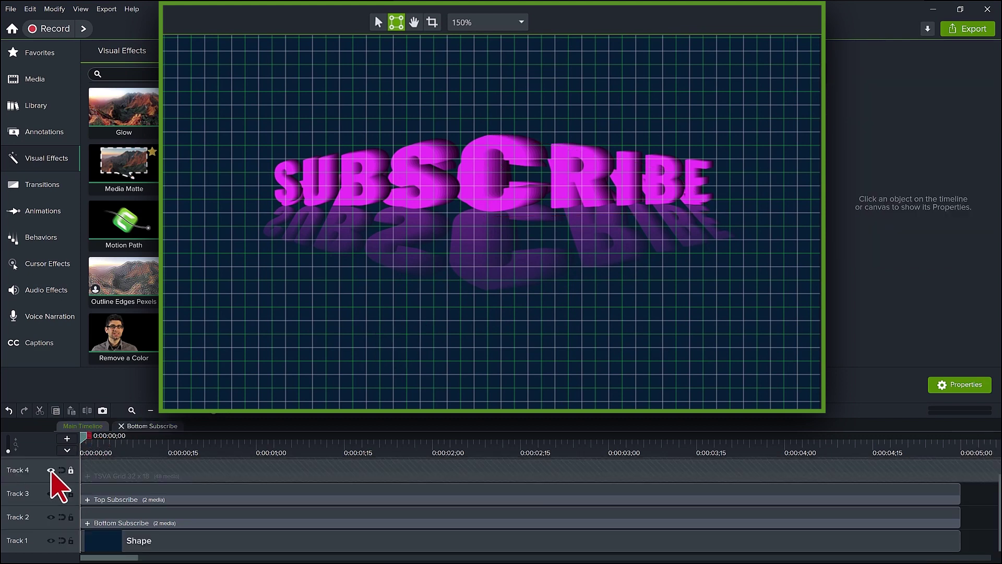
{"action": "left_click", "coordinate": [50, 471]}
{"action": "scroll", "coordinate": [50, 470], "scroll_direction": "up", "scroll_amount": 1}
{"action": "left_click", "coordinate": [51, 468]}
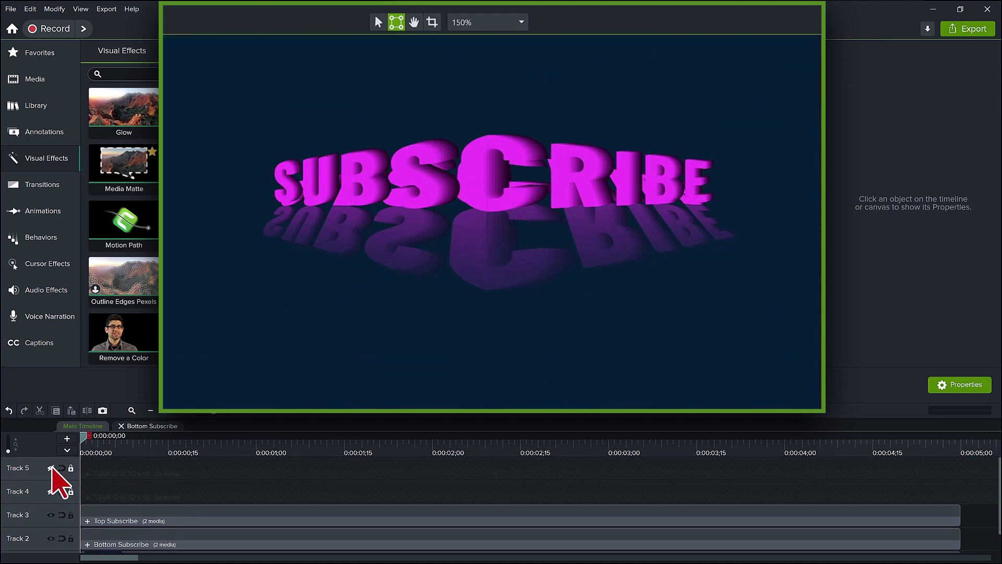
{"action": "key", "text": "ctrl+minus"}
{"action": "left_click", "coordinate": [50, 468]}
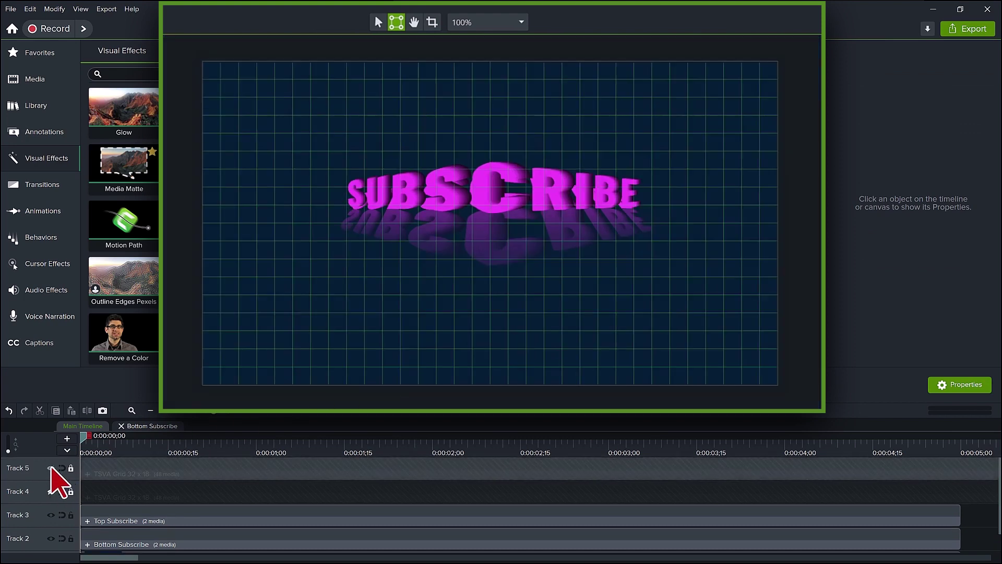
{"action": "left_click", "coordinate": [51, 491]}
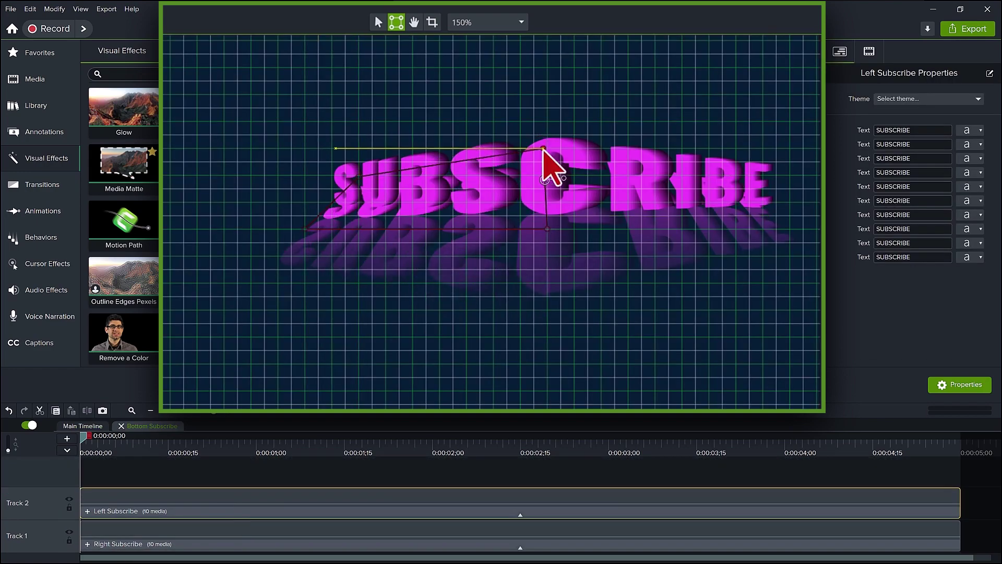
Fine-tune the Left and Right Subscribe corner-pins to widen the reflection.
{"action": "left_click", "coordinate": [552, 253]}
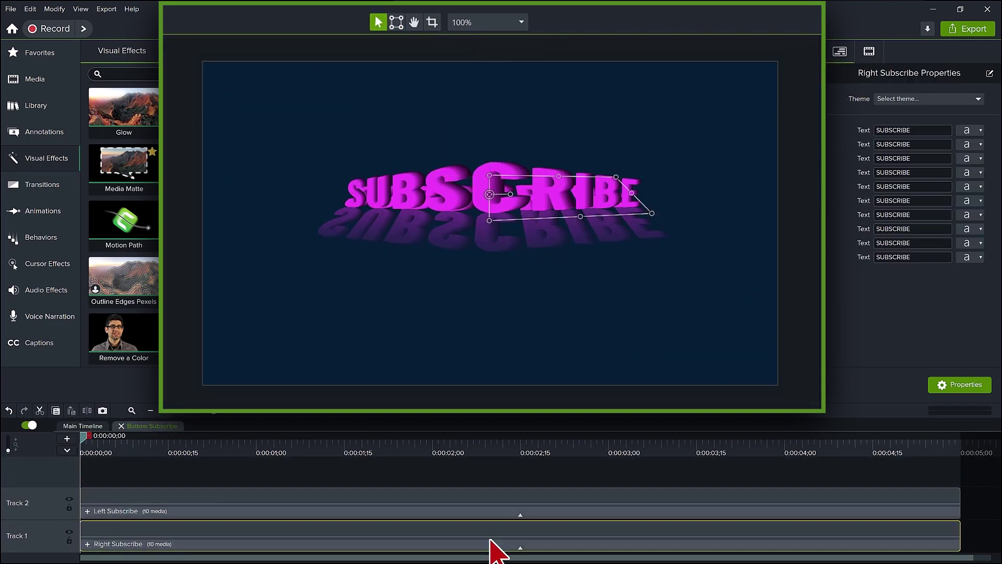
{"action": "left_click", "coordinate": [352, 192]}
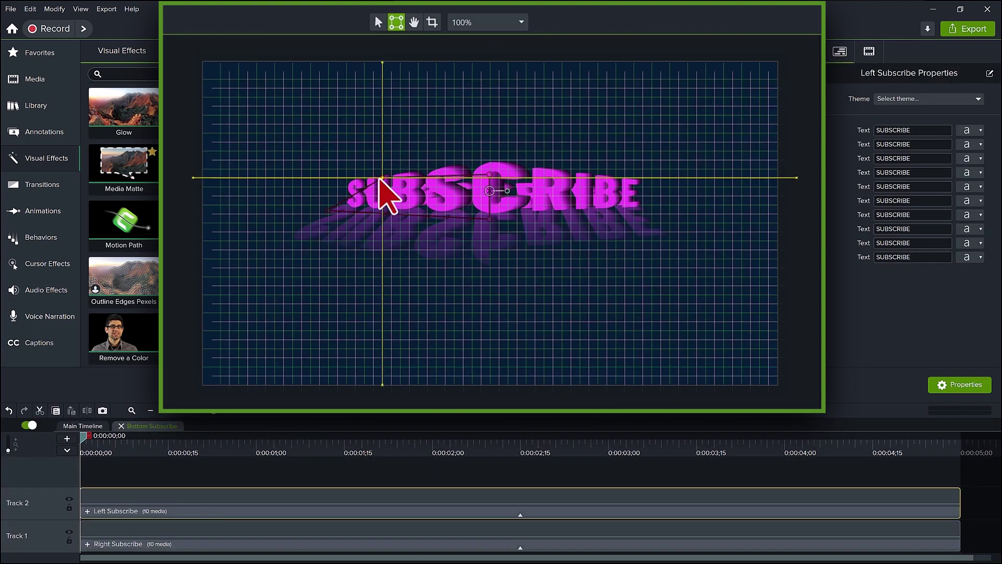
{"action": "left_click", "coordinate": [638, 262]}
{"action": "scroll", "coordinate": [605, 256], "scroll_direction": "up", "scroll_amount": 1}
{"action": "left_click", "coordinate": [634, 174]}
{"action": "left_click", "coordinate": [488, 242]}
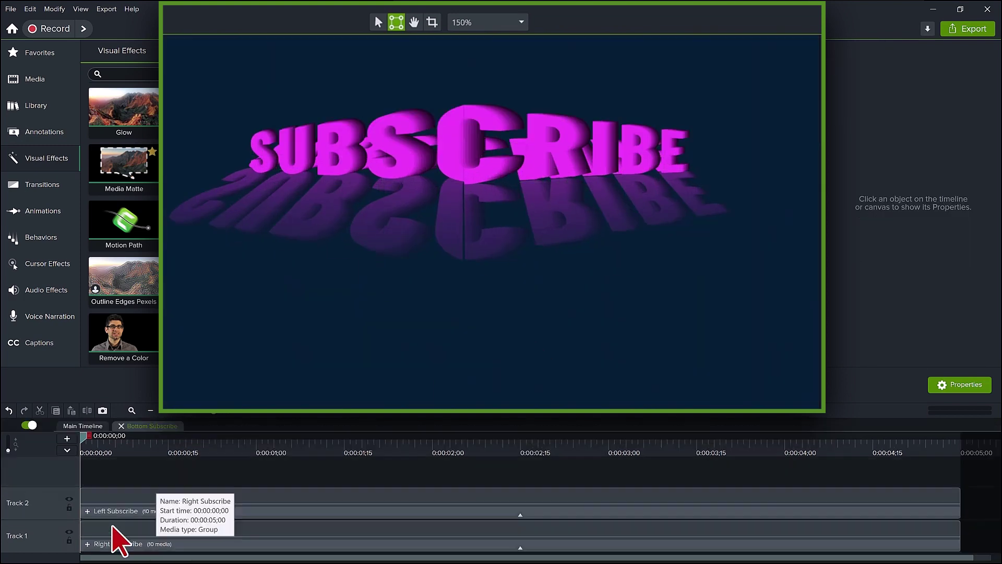
{"action": "left_click", "coordinate": [116, 537]}
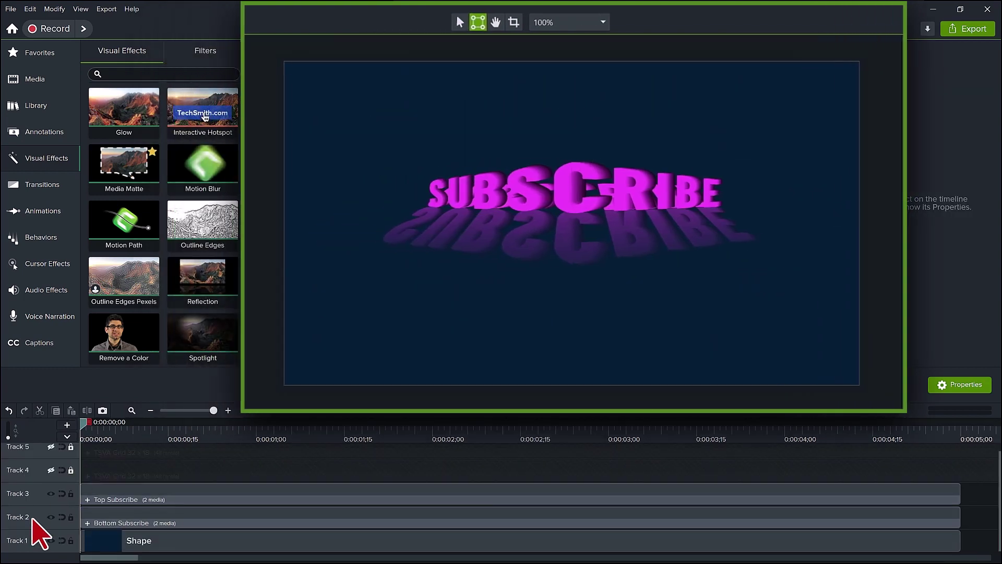
Insert two empty tracks below Top Subscribe.
{"action": "right_click", "coordinate": [33, 534]}
{"action": "mouse_move", "coordinate": [120, 330]}
{"action": "left_click", "coordinate": [197, 329]}
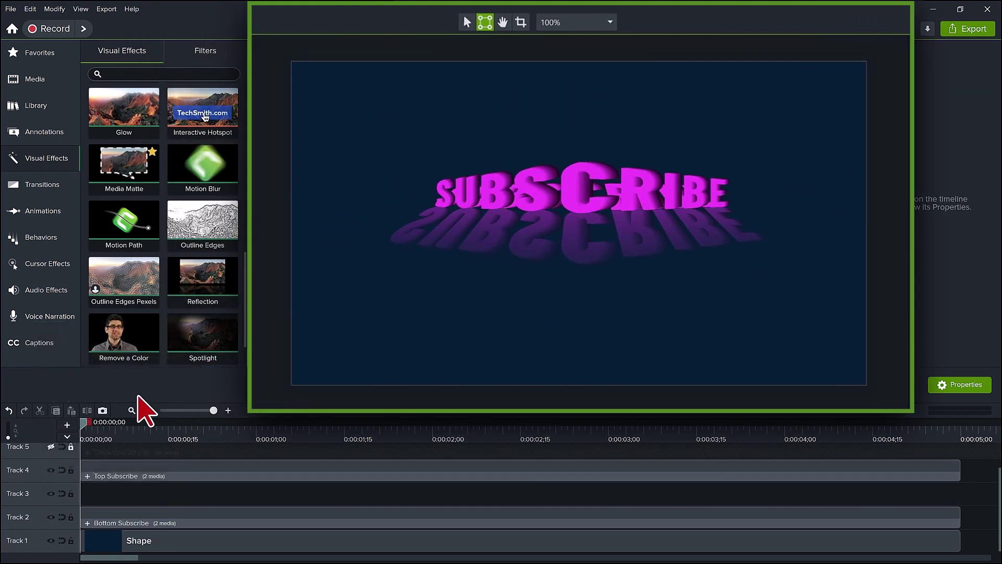
{"action": "right_click", "coordinate": [37, 517]}
{"action": "mouse_move", "coordinate": [119, 327]}
{"action": "left_click", "coordinate": [201, 328]}
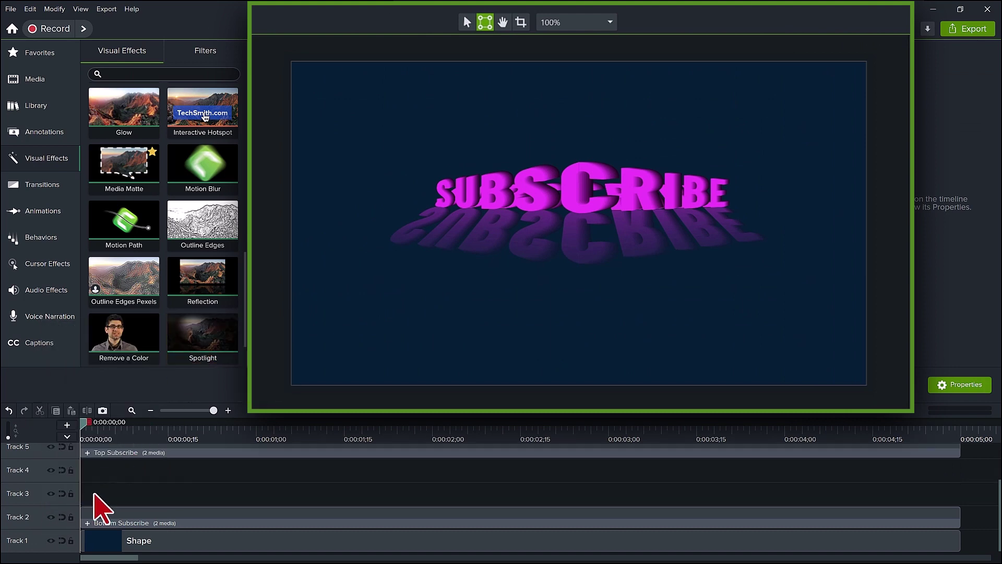
Place a blue rectangle on Track 3 and size it as a banner over SUBSCRIBE's left half.
{"action": "left_click", "coordinate": [39, 53]}
{"action": "mouse_move", "coordinate": [97, 115]}
{"action": "left_mouse_down"}
{"action": "mouse_move", "coordinate": [85, 504]}
{"action": "mouse_move", "coordinate": [89, 495]}
{"action": "left_mouse_up"}
{"action": "left_click", "coordinate": [467, 22]}
{"action": "left_click_drag", "start_coordinate": [555, 235], "coordinate": [362, 235]}
{"action": "left_click_drag", "start_coordinate": [495, 207], "coordinate": [495, 149]}
{"action": "left_click_drag", "start_coordinate": [494, 261], "coordinate": [502, 215]}
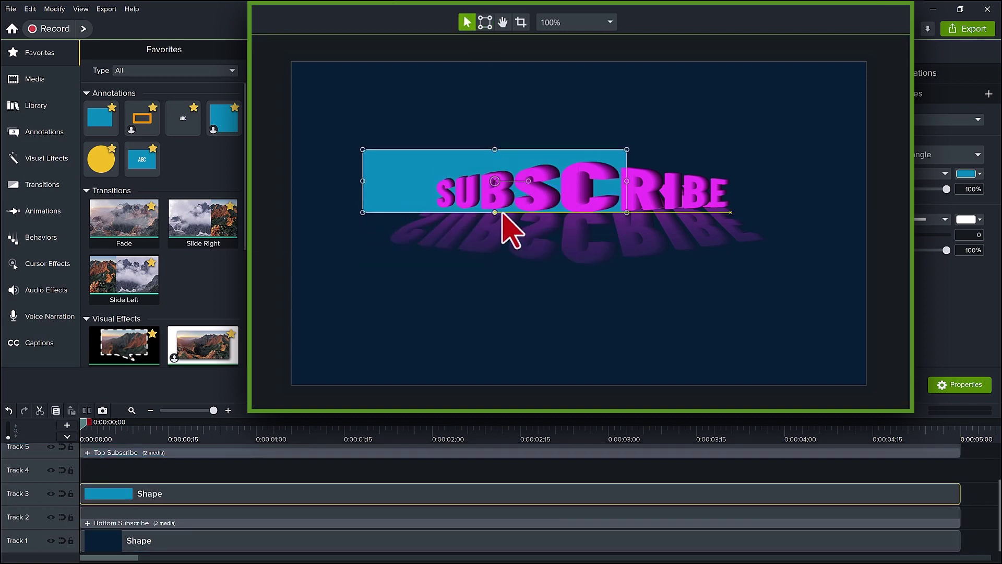
{"action": "left_click_drag", "start_coordinate": [627, 182], "coordinate": [578, 189]}
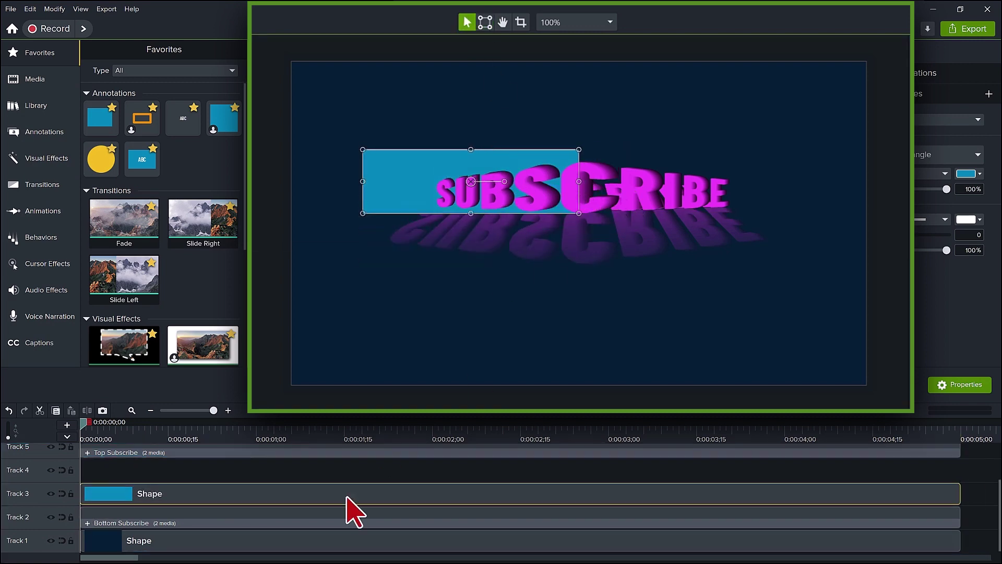
Duplicate the rectangle for the right half and group both as Bottom Matte.
{"action": "key", "text": "ctrl+c"}
{"action": "key", "text": "ctrl+v"}
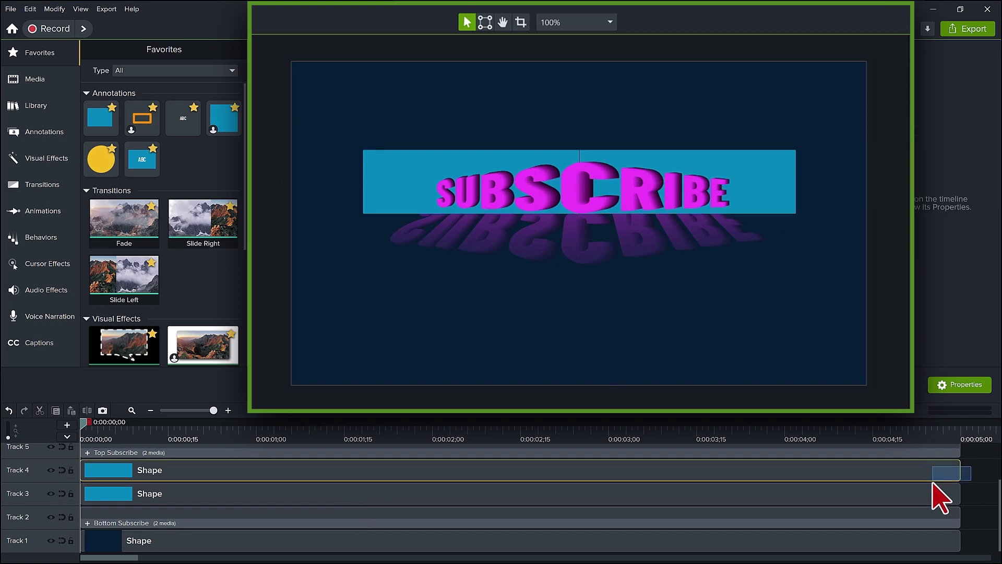
{"action": "left_click_drag", "start_coordinate": [939, 501], "coordinate": [939, 502]}
{"action": "key", "text": "ctrl+g"}
{"action": "right_click", "coordinate": [119, 493]}
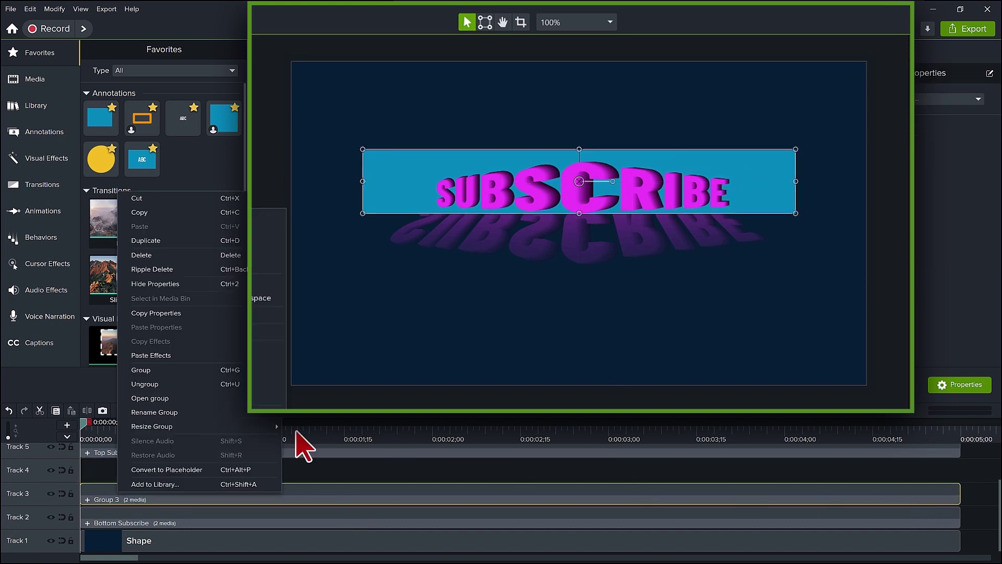
{"action": "left_click", "coordinate": [150, 412]}
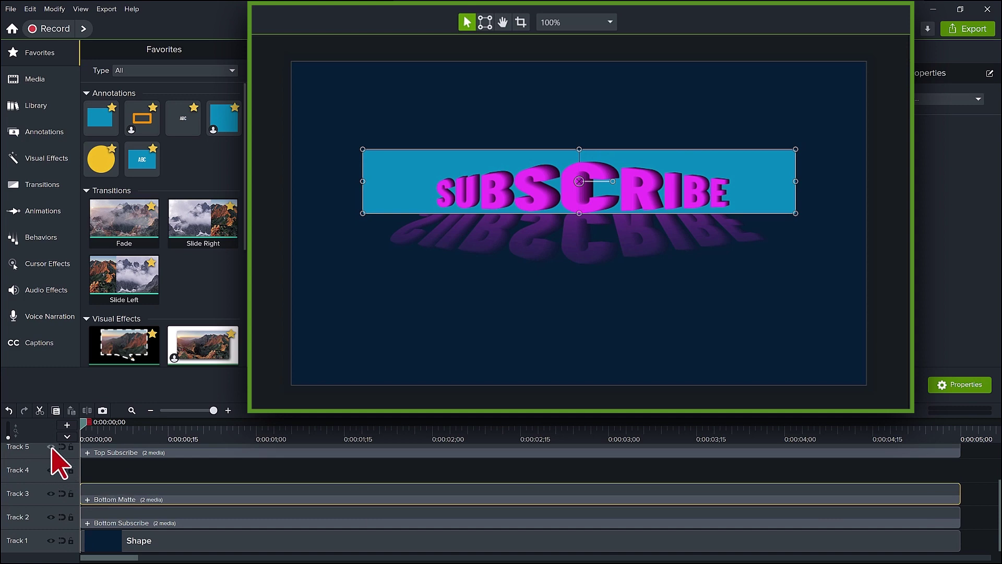
Apply a Media Matte in Alpha Invert mode to Bottom Matte, with Track 5 hidden meanwhile.
{"action": "left_click", "coordinate": [51, 447]}
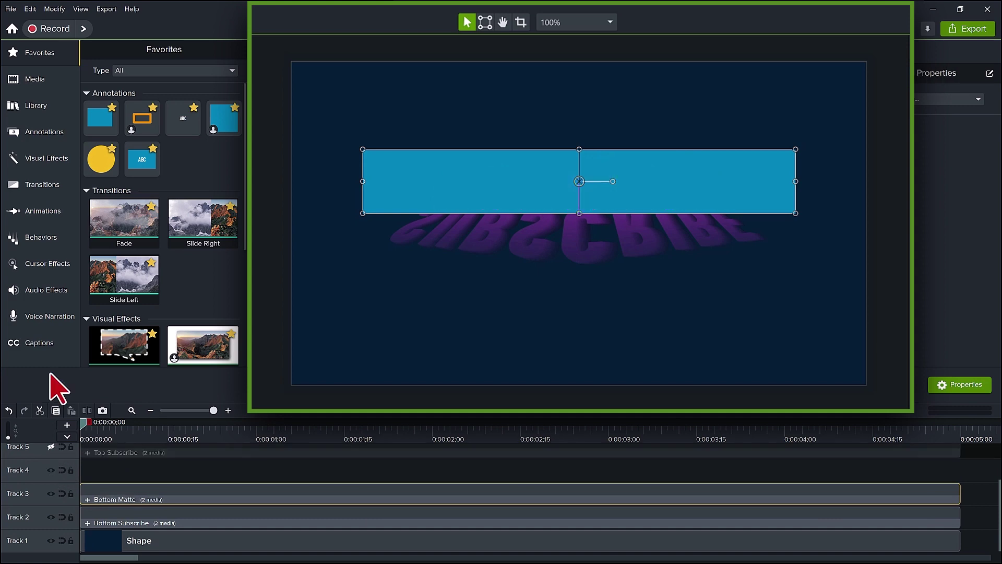
{"action": "left_click", "coordinate": [46, 158]}
{"action": "left_click_drag", "start_coordinate": [125, 173], "coordinate": [173, 497]}
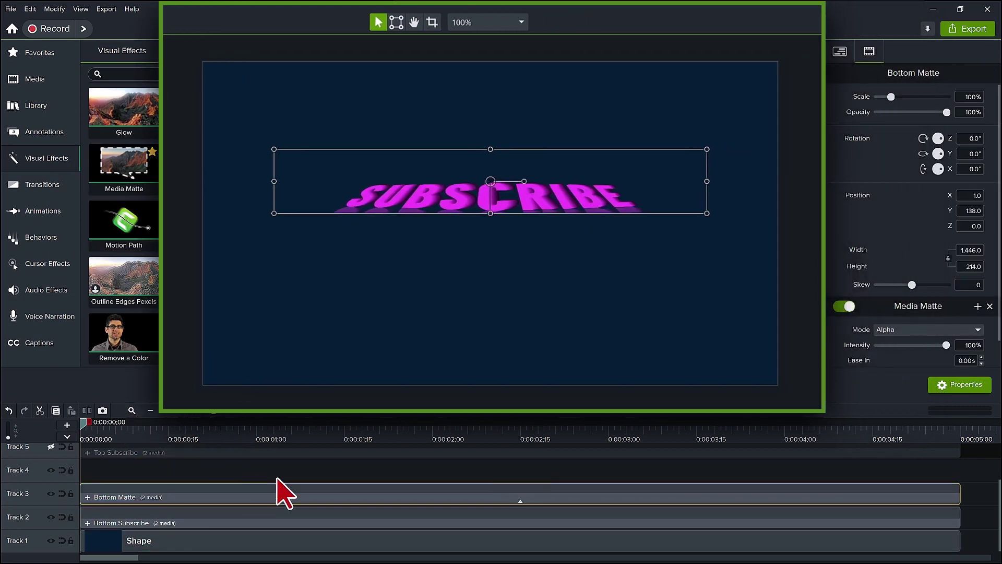
{"action": "left_click", "coordinate": [887, 329]}
{"action": "left_click", "coordinate": [895, 353]}
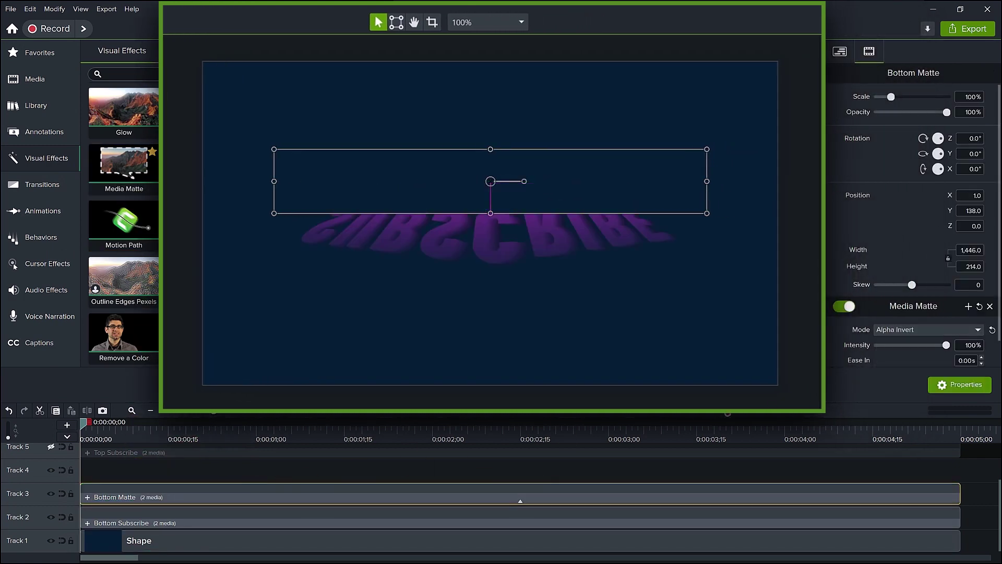
{"action": "left_click", "coordinate": [51, 447]}
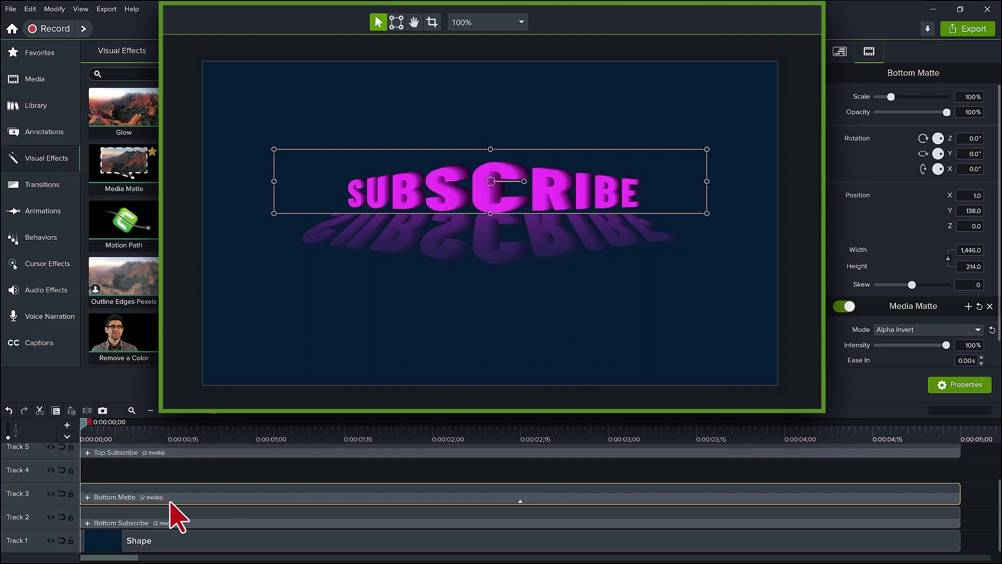
Tilt both Bottom Matte rectangles in 3D and pull the left rectangle's right edge inward.
{"action": "left_click", "coordinate": [88, 497]}
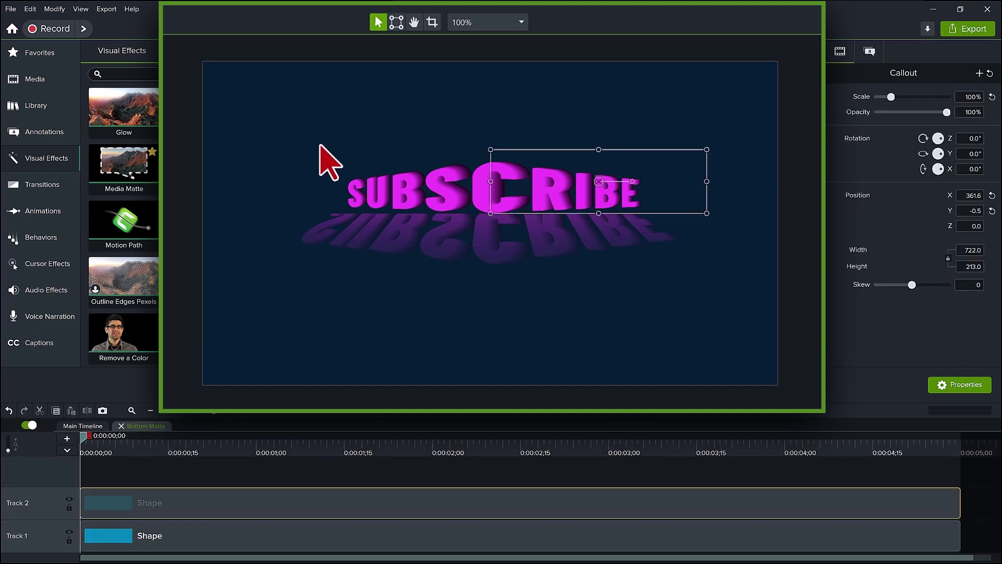
{"action": "left_click", "coordinate": [397, 23]}
{"action": "left_click_drag", "start_coordinate": [693, 179], "coordinate": [708, 214]}
{"action": "left_click", "coordinate": [463, 209]}
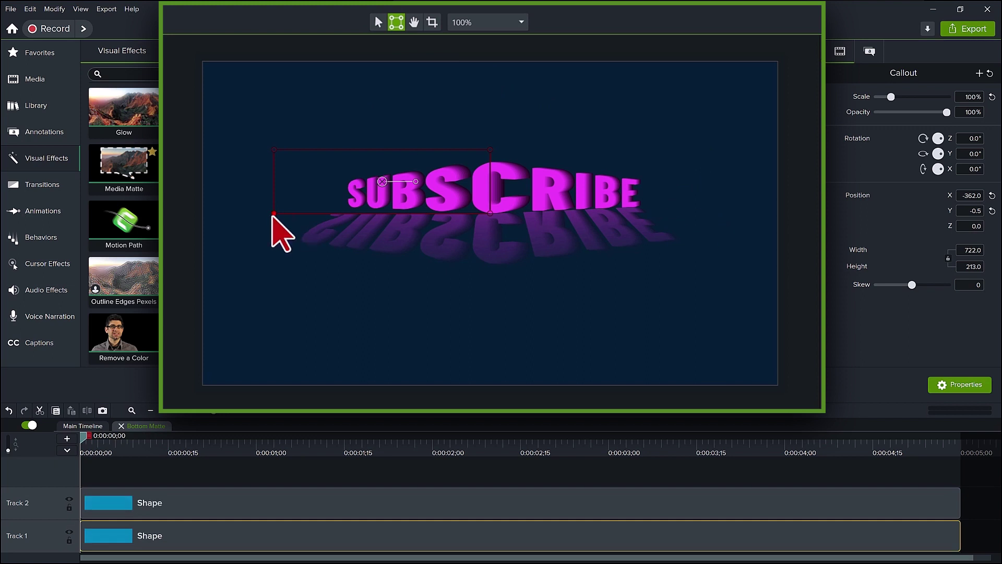
{"action": "left_click_drag", "start_coordinate": [273, 211], "coordinate": [274, 205]}
{"action": "scroll", "coordinate": [559, 314], "scroll_direction": "up", "scroll_amount": 2}
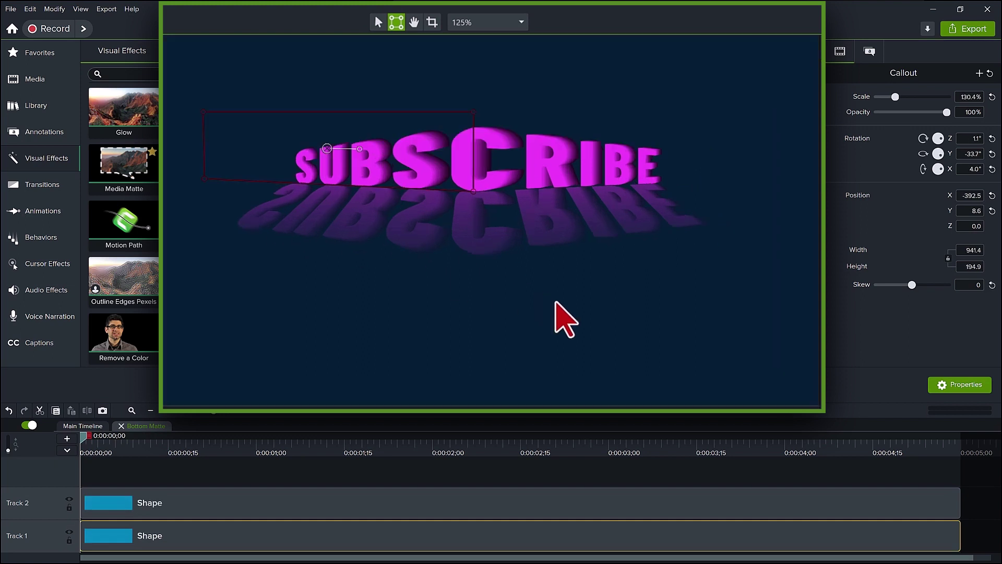
{"action": "left_click", "coordinate": [480, 493]}
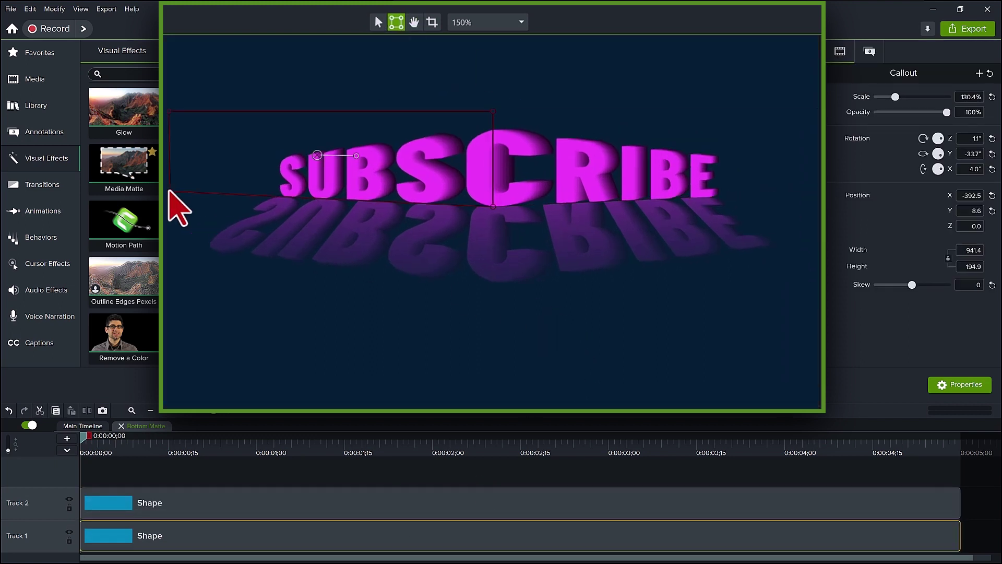
{"action": "left_click", "coordinate": [168, 191]}
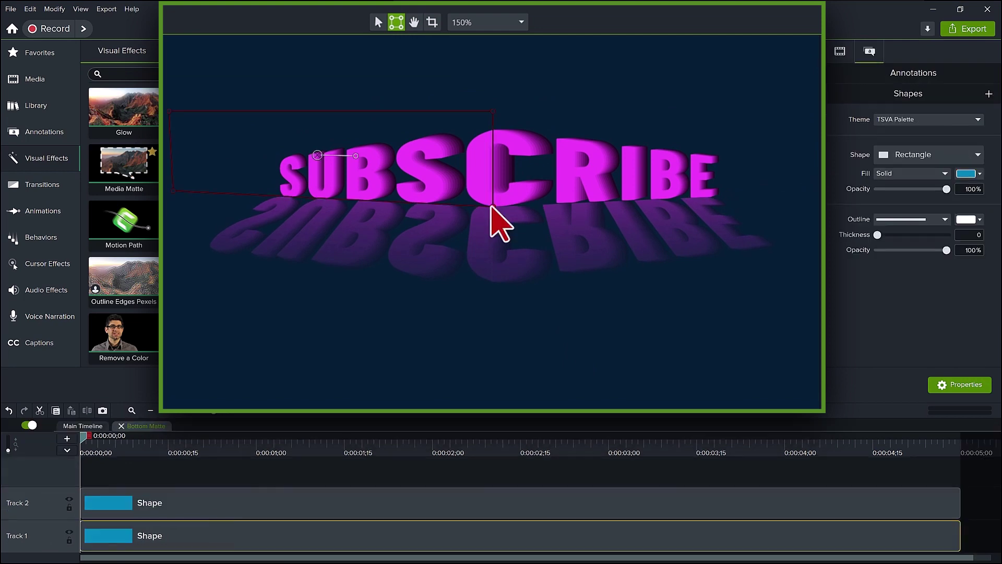
{"action": "left_click_drag", "start_coordinate": [491, 207], "coordinate": [467, 203]}
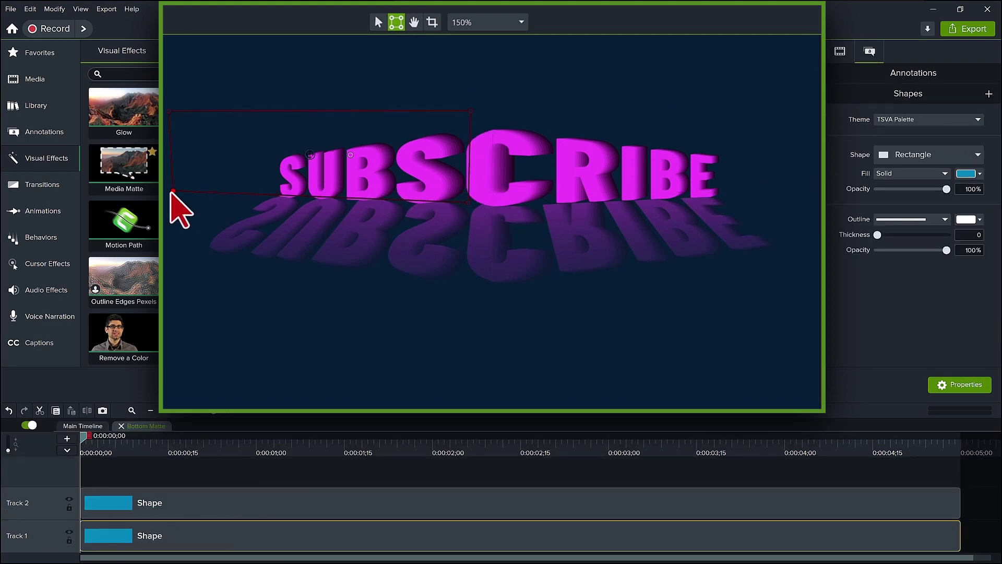
{"action": "left_click", "coordinate": [173, 206]}
In Bottom Subscribe, scale Left Subscribe to about 189% and corner-pin its bottom-left corner rightward.
{"action": "left_click", "coordinate": [159, 522]}
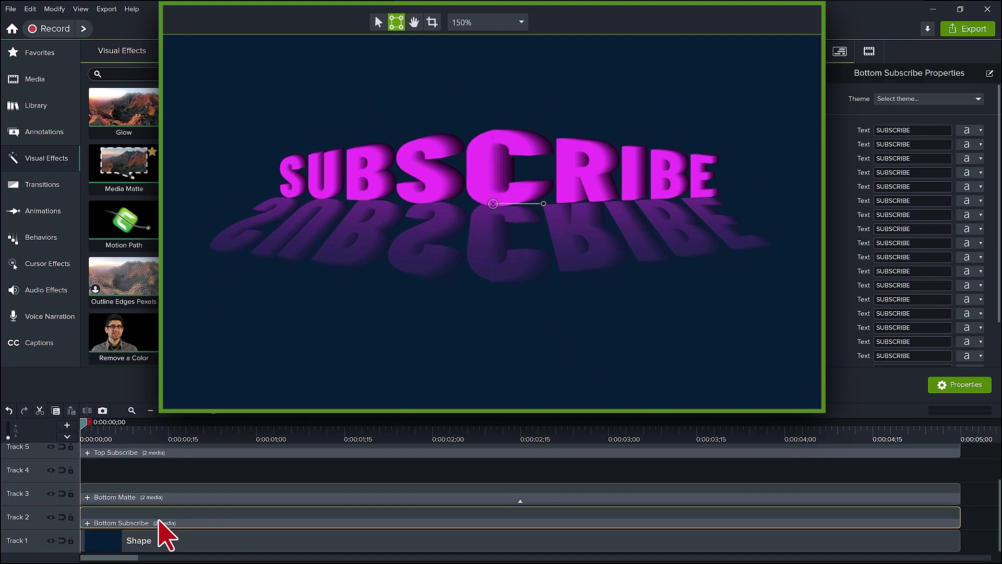
{"action": "double_click", "coordinate": [160, 522]}
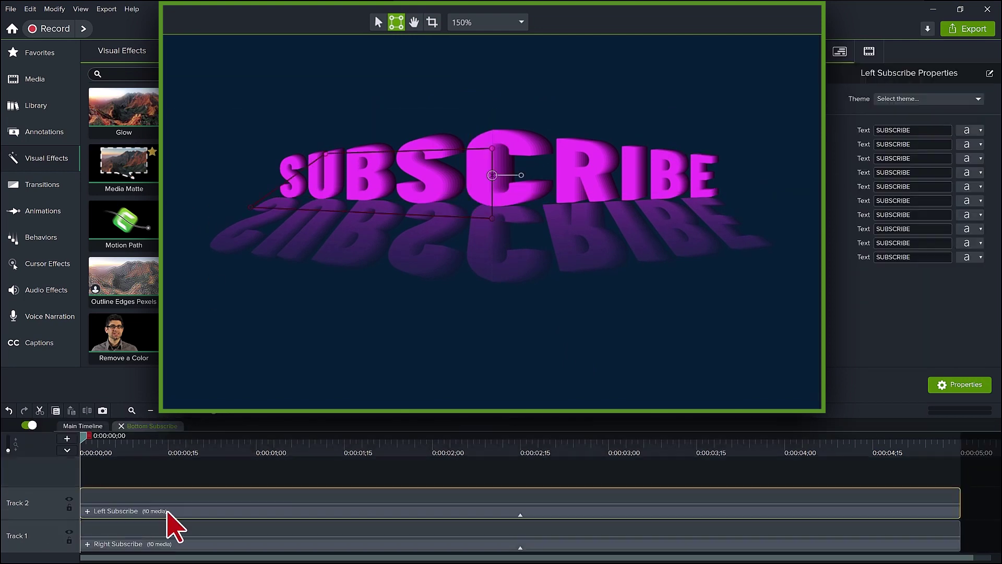
{"action": "left_click_drag", "start_coordinate": [379, 176], "coordinate": [289, 177]}
{"action": "left_click", "coordinate": [396, 22]}
{"action": "left_click_drag", "start_coordinate": [234, 206], "coordinate": [243, 215]}
{"action": "left_click", "coordinate": [272, 462]}
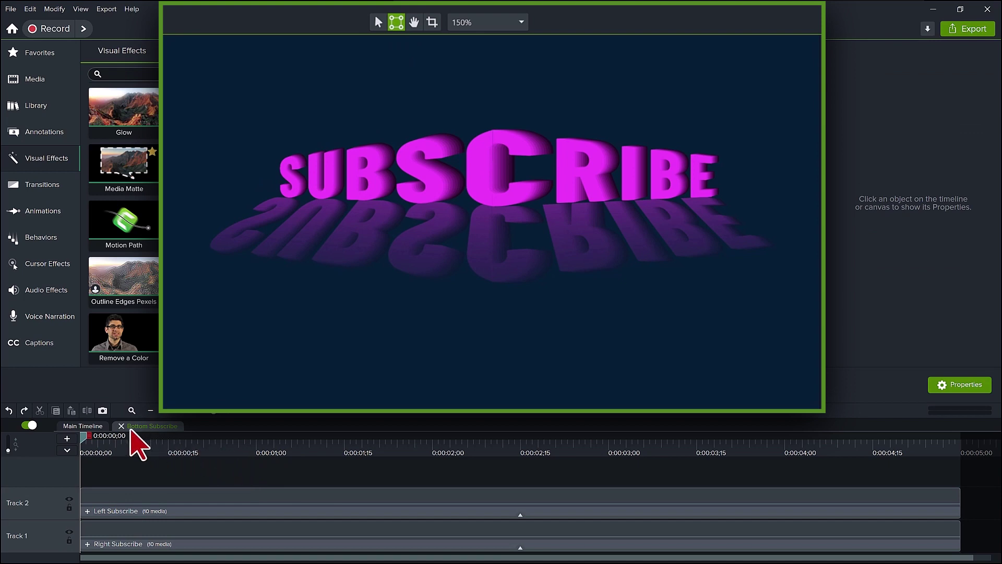
{"action": "left_click", "coordinate": [120, 425]}
Fit the canvas, then place the Horizontal Fade image on Track 4, rotated upside down to -180°.
{"action": "left_click_drag", "start_coordinate": [161, 410], "coordinate": [246, 409]}
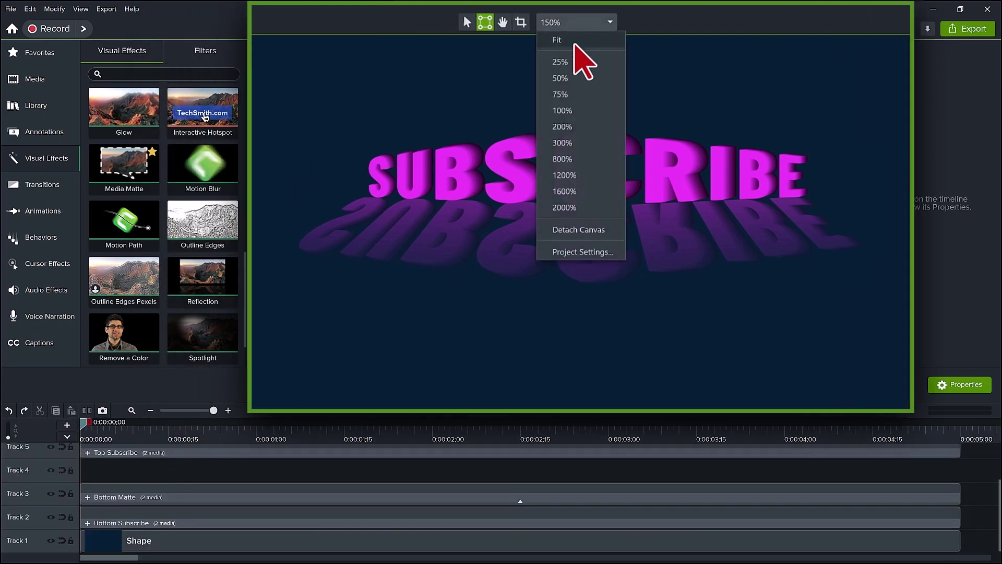
{"action": "left_click", "coordinate": [574, 22]}
{"action": "left_click", "coordinate": [577, 56]}
{"action": "left_click", "coordinate": [35, 79]}
{"action": "left_click_drag", "start_coordinate": [123, 321], "coordinate": [148, 469]}
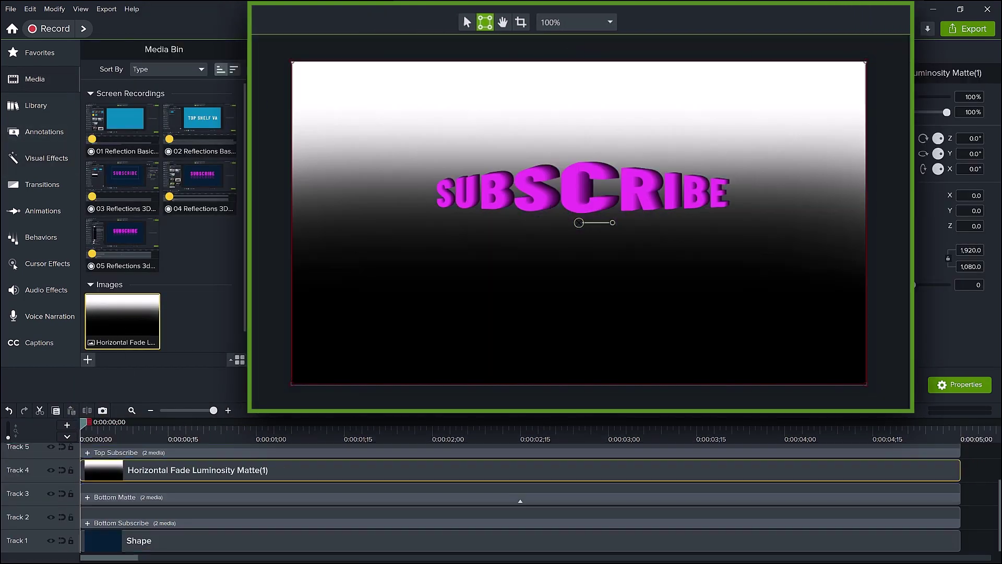
{"action": "left_click_drag", "start_coordinate": [578, 259], "coordinate": [545, 224]}
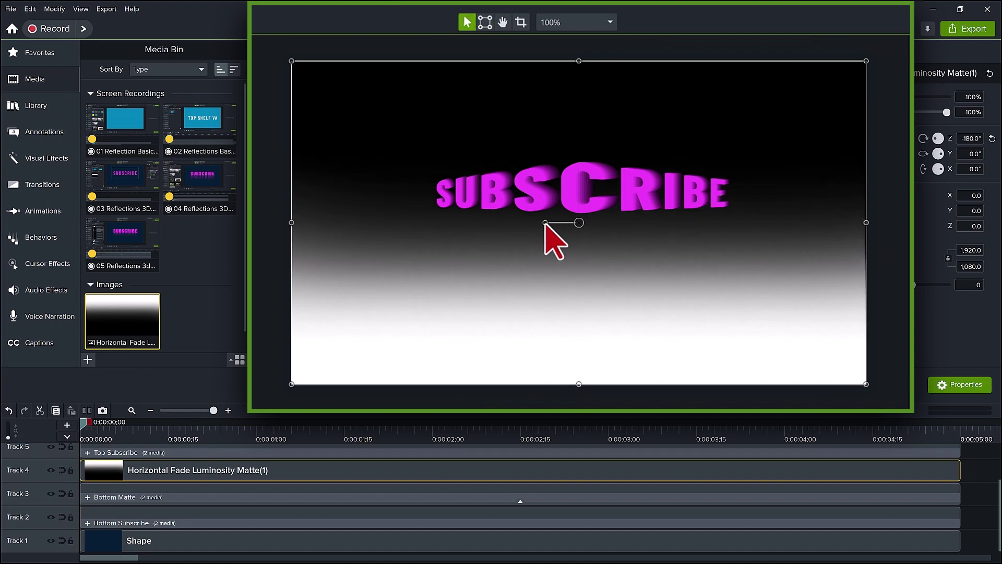
Apply a Luminosity Invert Media Matte to the fade clip and pull in its top and bottom edges.
{"action": "left_click", "coordinate": [47, 158]}
{"action": "left_click_drag", "start_coordinate": [201, 101], "coordinate": [156, 469]}
{"action": "left_click", "coordinate": [914, 329]}
{"action": "left_click", "coordinate": [914, 379]}
{"action": "left_click_drag", "start_coordinate": [491, 384], "coordinate": [502, 325]}
{"action": "left_click_drag", "start_coordinate": [490, 61], "coordinate": [492, 94]}
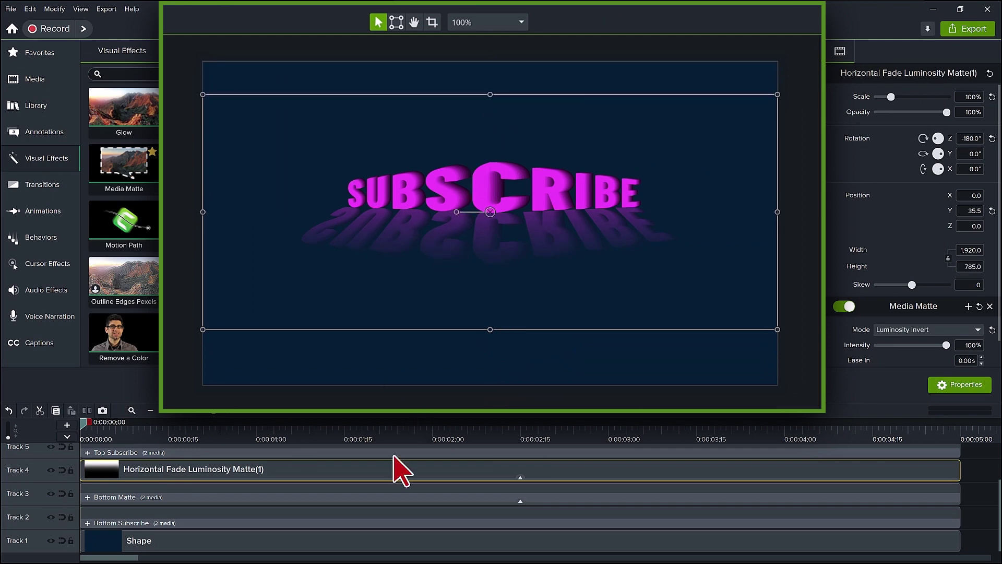
Add a Drop Shadow to Top Subscribe with blur 20 and colour #E130F1.
{"action": "scroll", "coordinate": [391, 462], "scroll_direction": "up", "scroll_amount": 1}
{"action": "scroll", "coordinate": [127, 290], "scroll_direction": "up", "scroll_amount": 5}
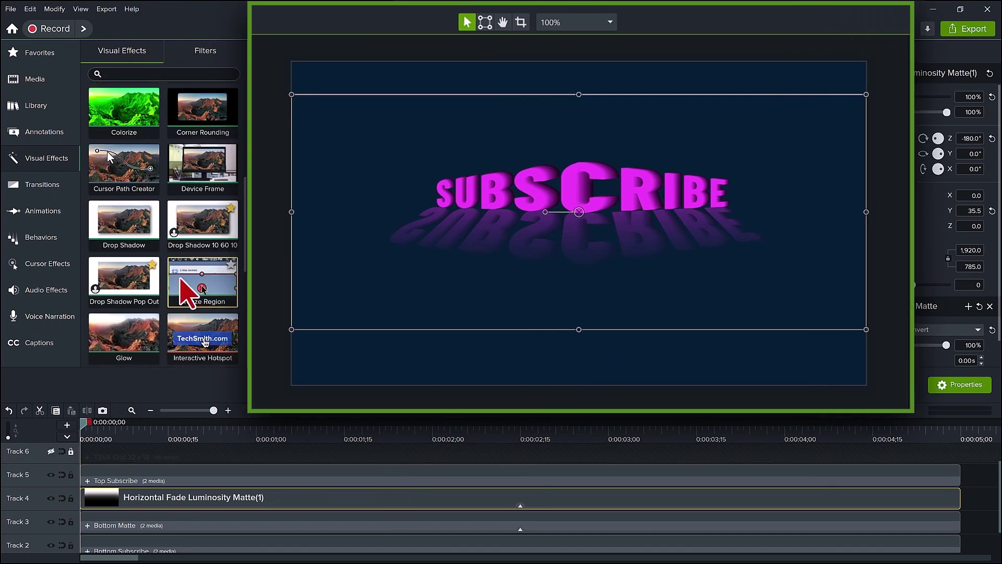
{"action": "left_click_drag", "start_coordinate": [132, 236], "coordinate": [324, 477]}
{"action": "scroll", "coordinate": [905, 298], "scroll_direction": "down", "scroll_amount": 2}
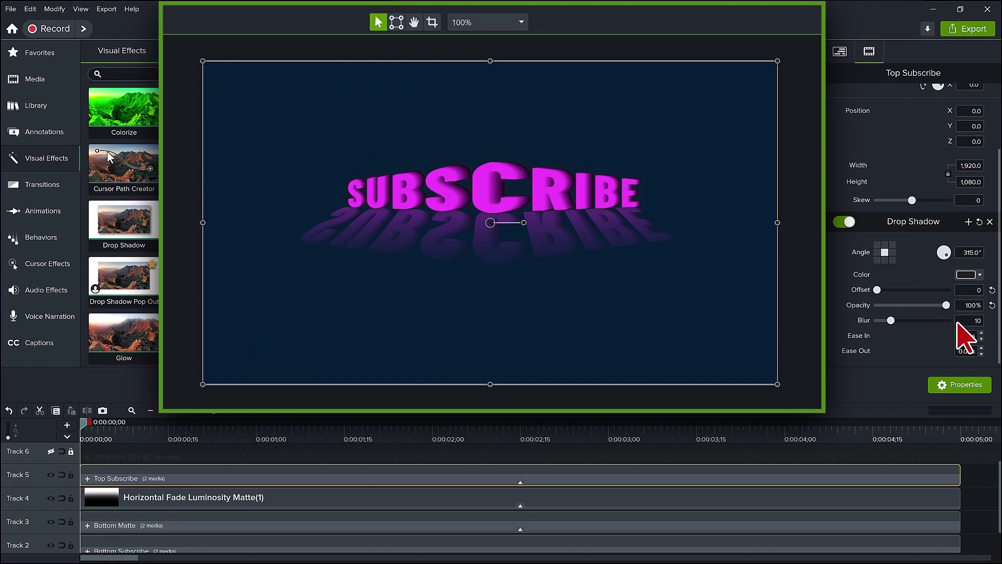
{"action": "left_click", "coordinate": [971, 321]}
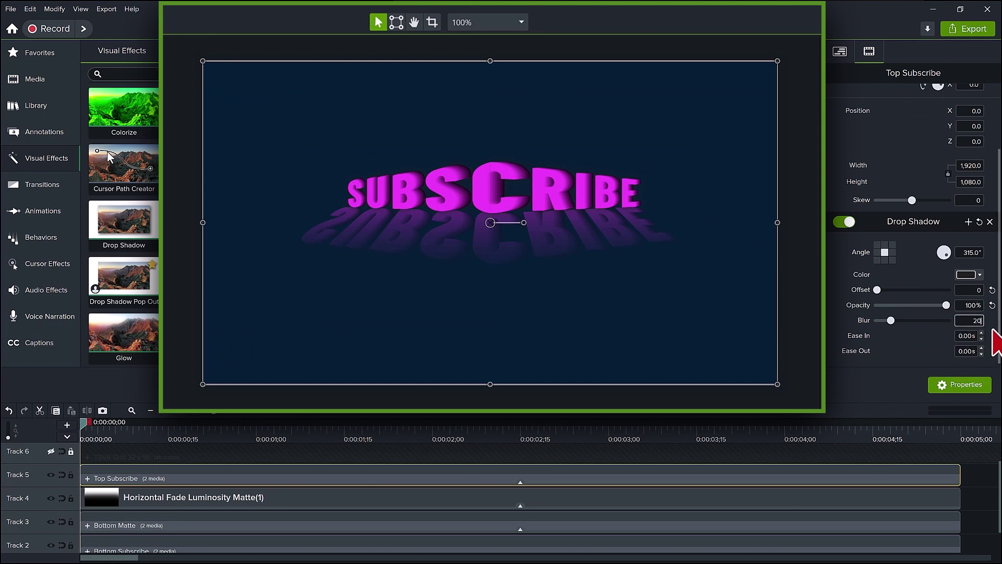
{"action": "left_click", "coordinate": [980, 275]}
{"action": "type", "text": "#E130F1"}
Copy Top Subscribe's glow effects and paste them onto Bottom Subscribe.
{"action": "left_click", "coordinate": [531, 472]}
{"action": "right_click", "coordinate": [530, 472]}
{"action": "left_click", "coordinate": [521, 483]}
{"action": "scroll", "coordinate": [525, 519], "scroll_direction": "down", "scroll_amount": 1}
{"action": "right_click", "coordinate": [527, 525]}
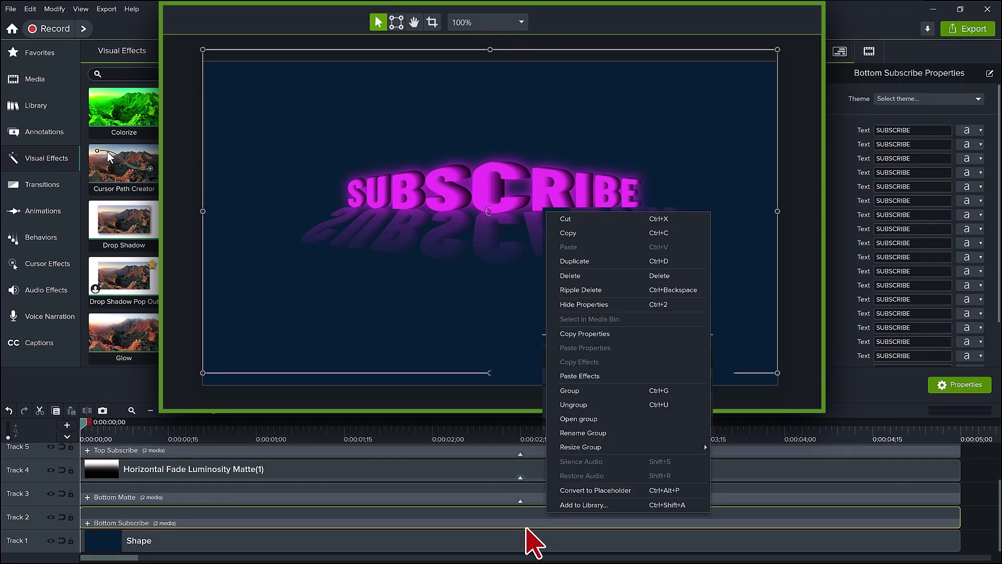
{"action": "left_click", "coordinate": [589, 376]}
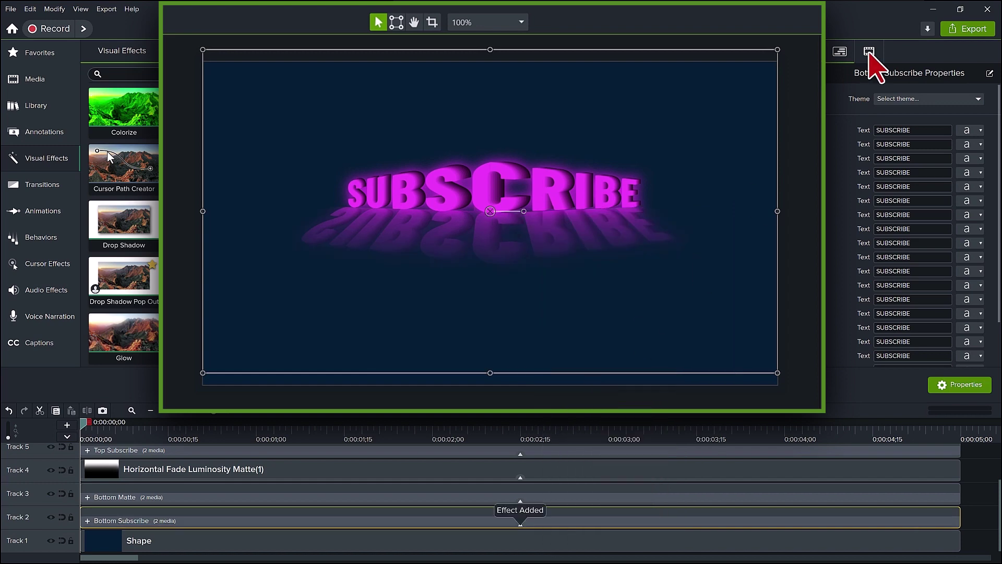
{"action": "left_click", "coordinate": [869, 50]}
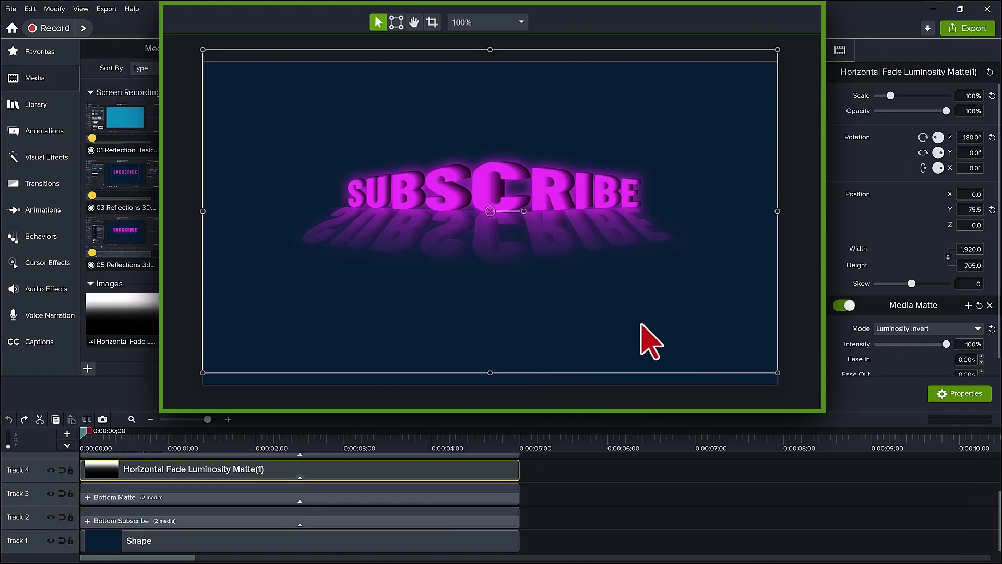
Resize the fade matte's bottom and top edges until it reads Height 785 at Y 35.5.
{"action": "left_click_drag", "start_coordinate": [490, 373], "coordinate": [494, 313]}
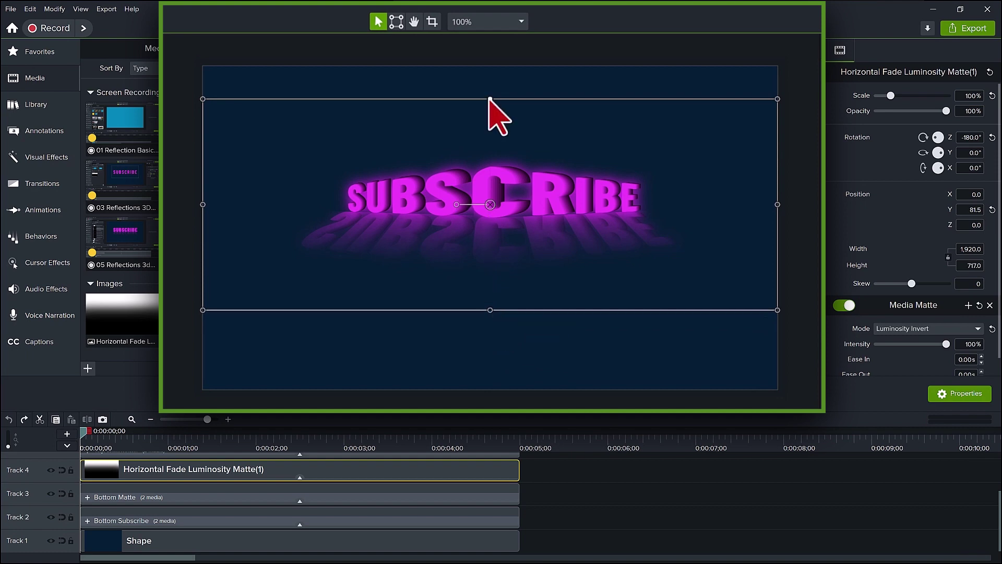
{"action": "mouse_move", "coordinate": [490, 99]}
{"action": "left_mouse_down"}
{"action": "mouse_move", "coordinate": [488, 109]}
{"action": "mouse_move", "coordinate": [489, 96]}
{"action": "left_mouse_up"}
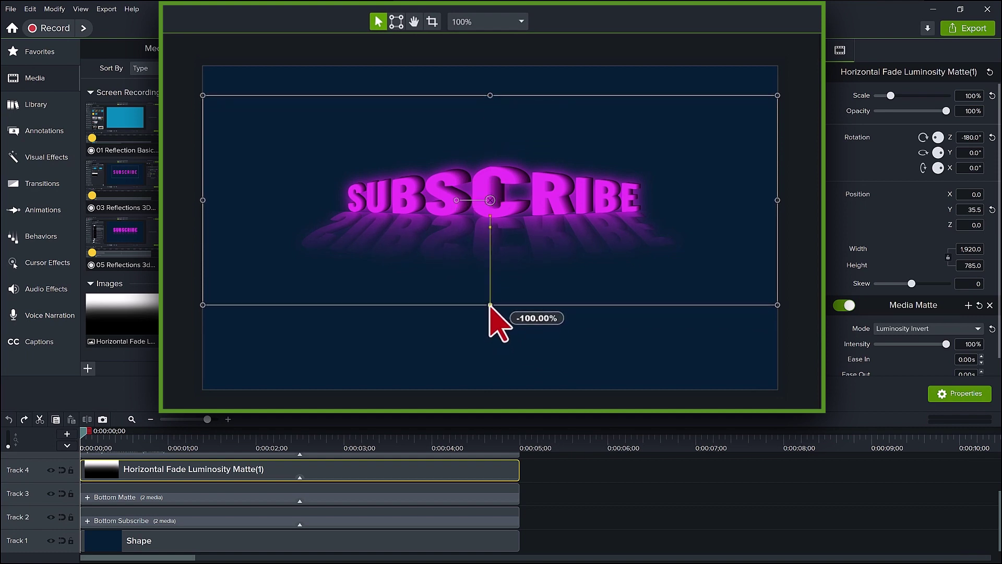